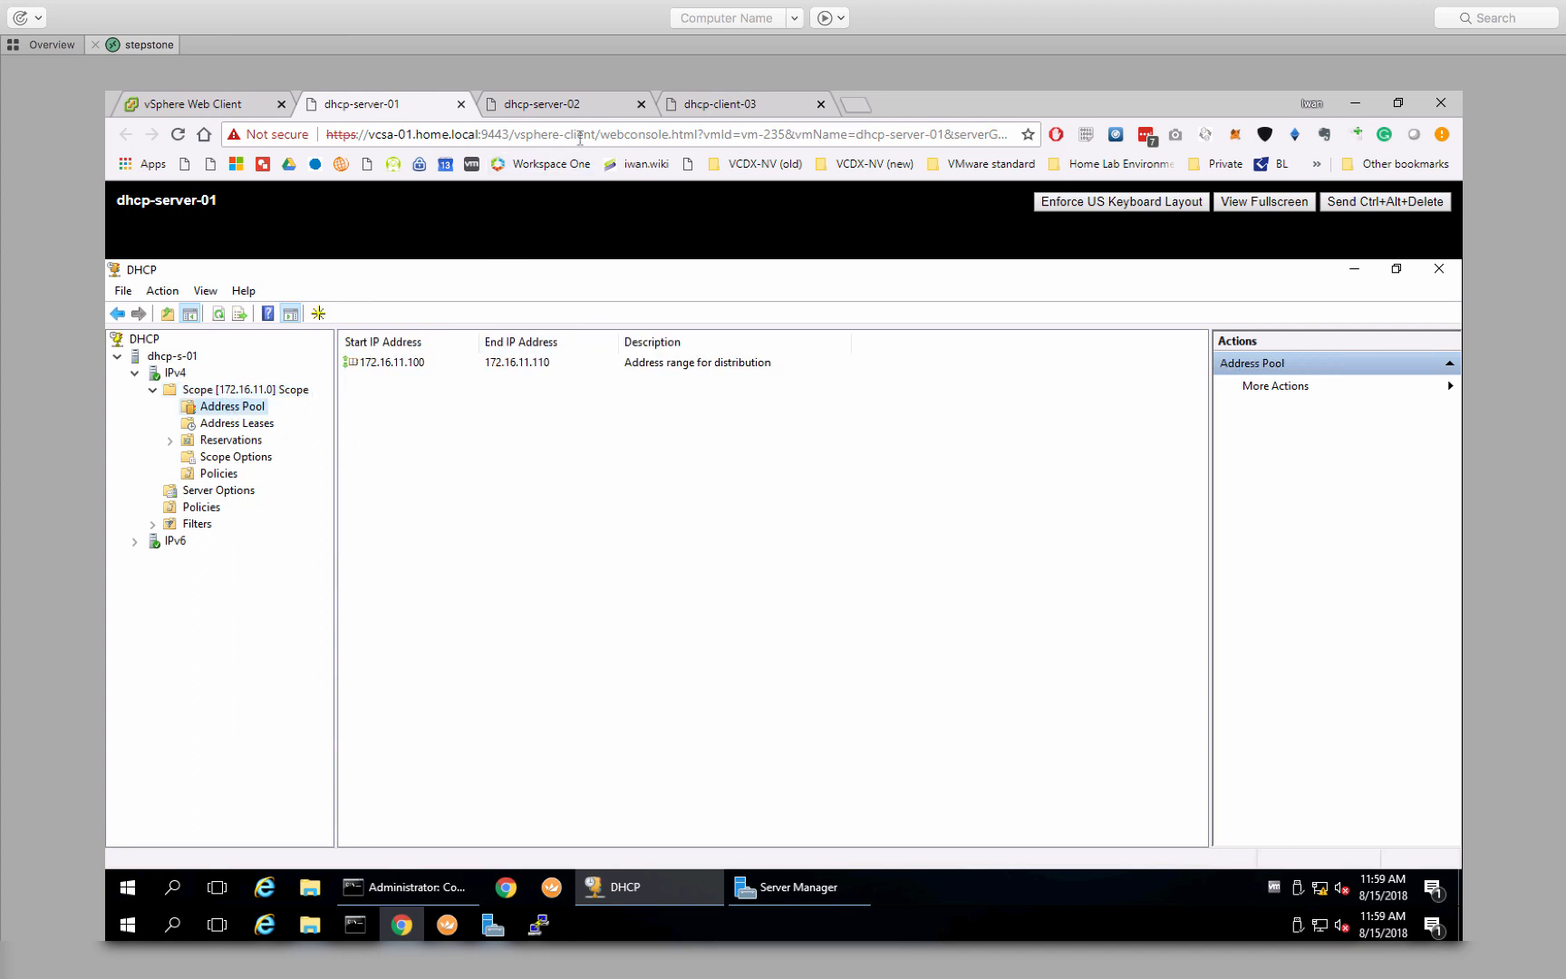
- Examine the address pool and address leases on dhcp-server-02, and the address leases on dhcp-server-01
left_click(571, 107)
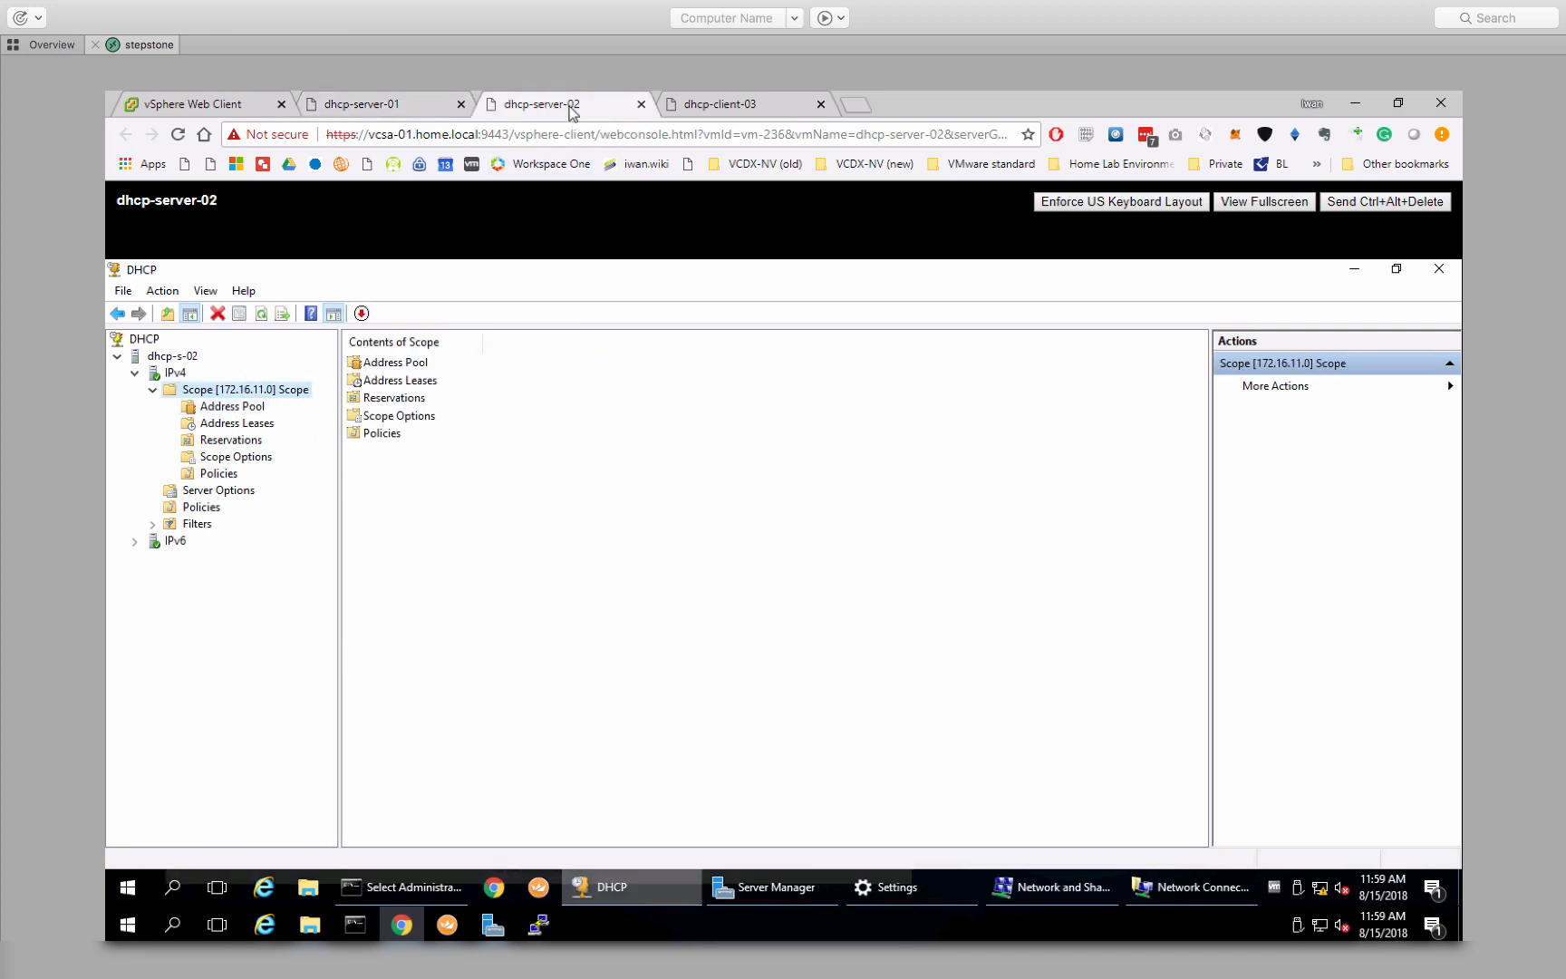
left_click(249, 407)
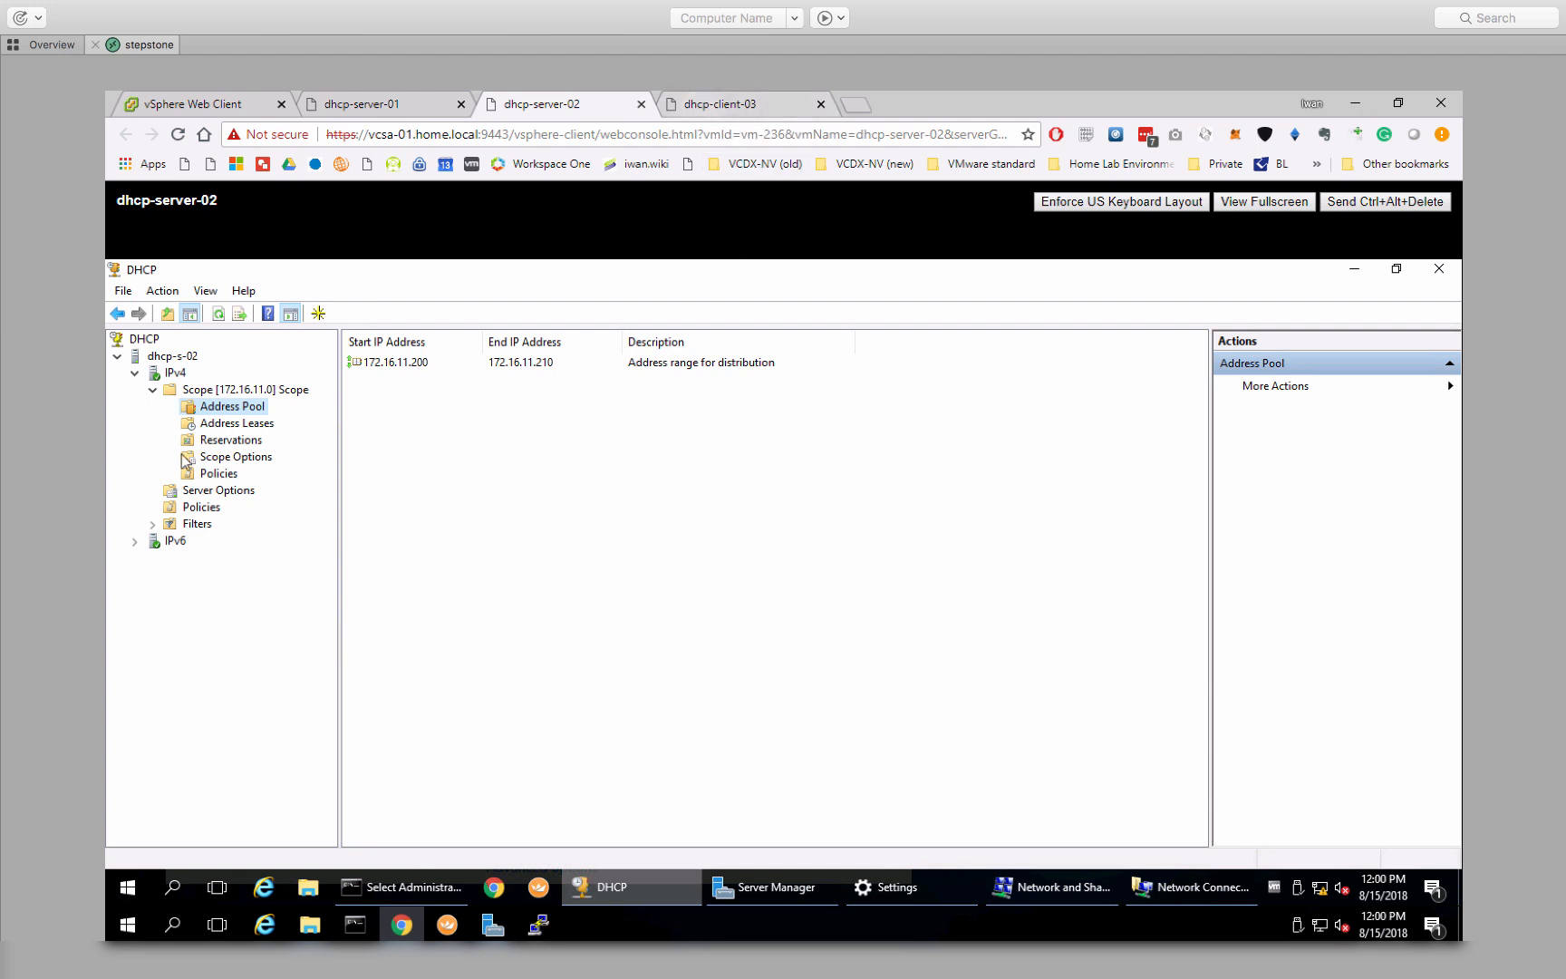
left_click(247, 424)
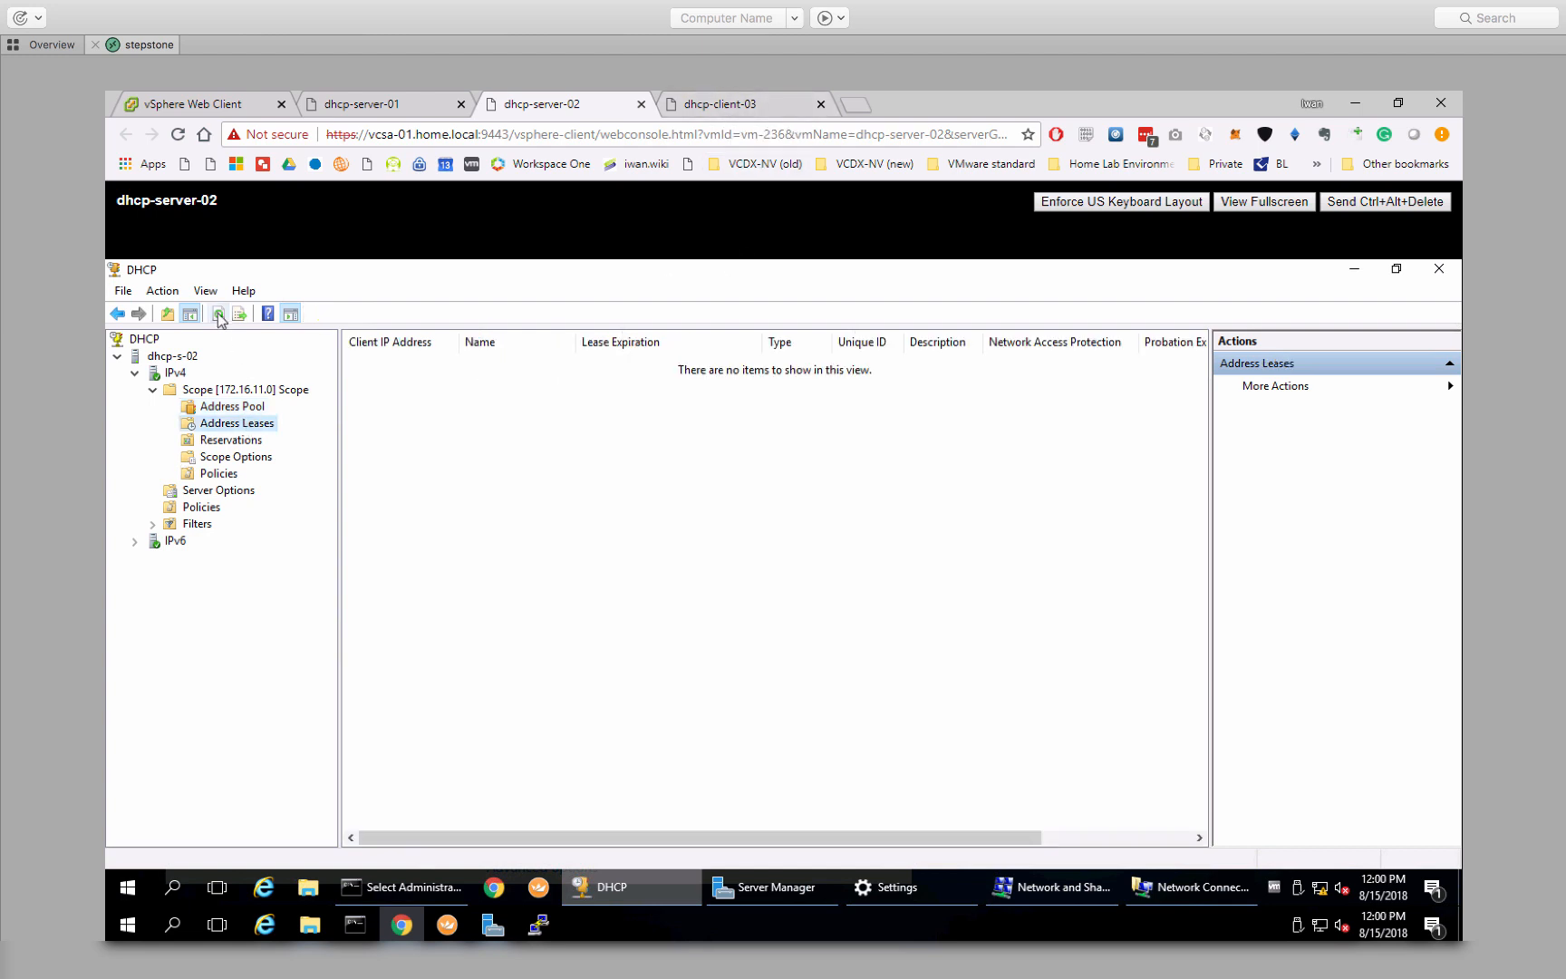
left_click(365, 105)
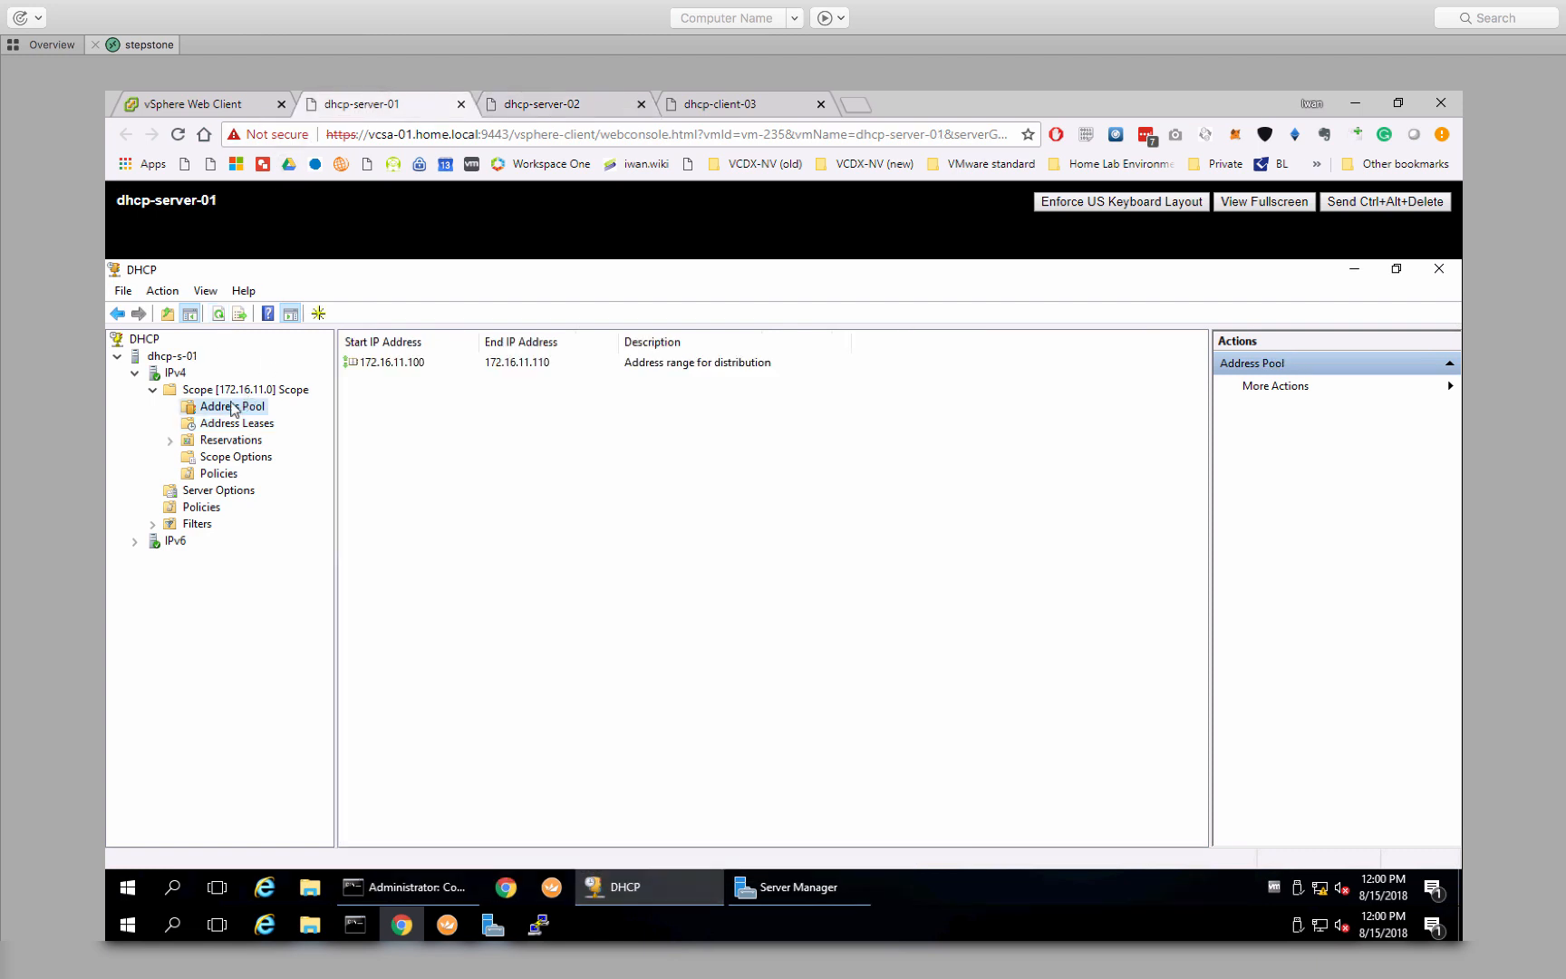
left_click(228, 425)
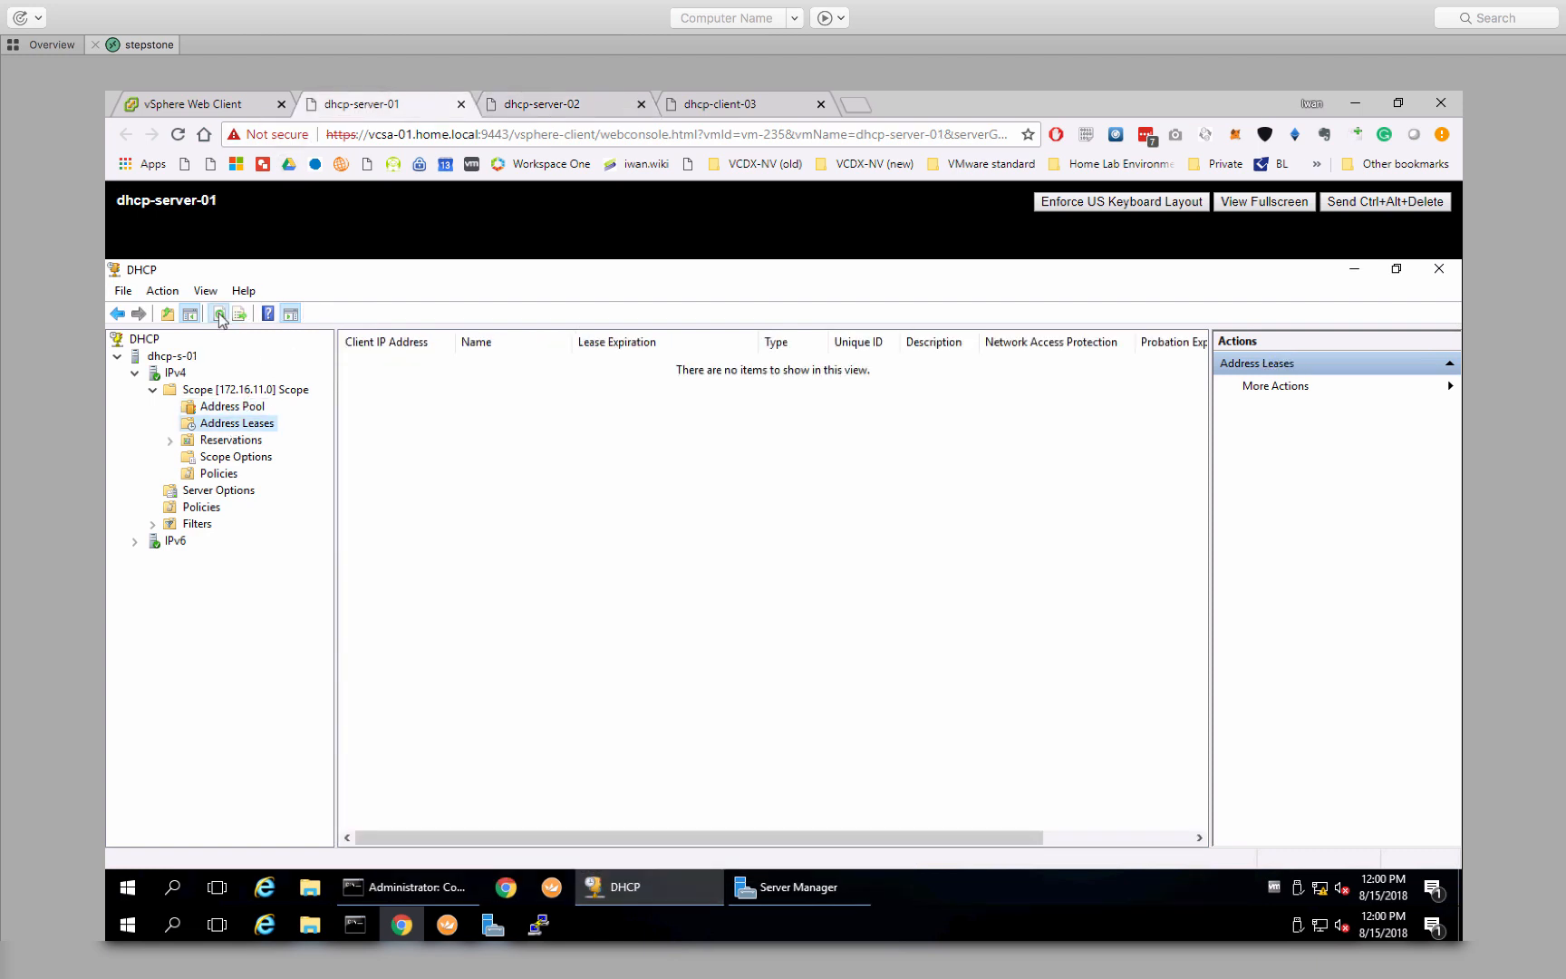
- Open a Command Prompt on dhcp-client-03 and display its IP configuration with ipconfig
left_click(725, 105)
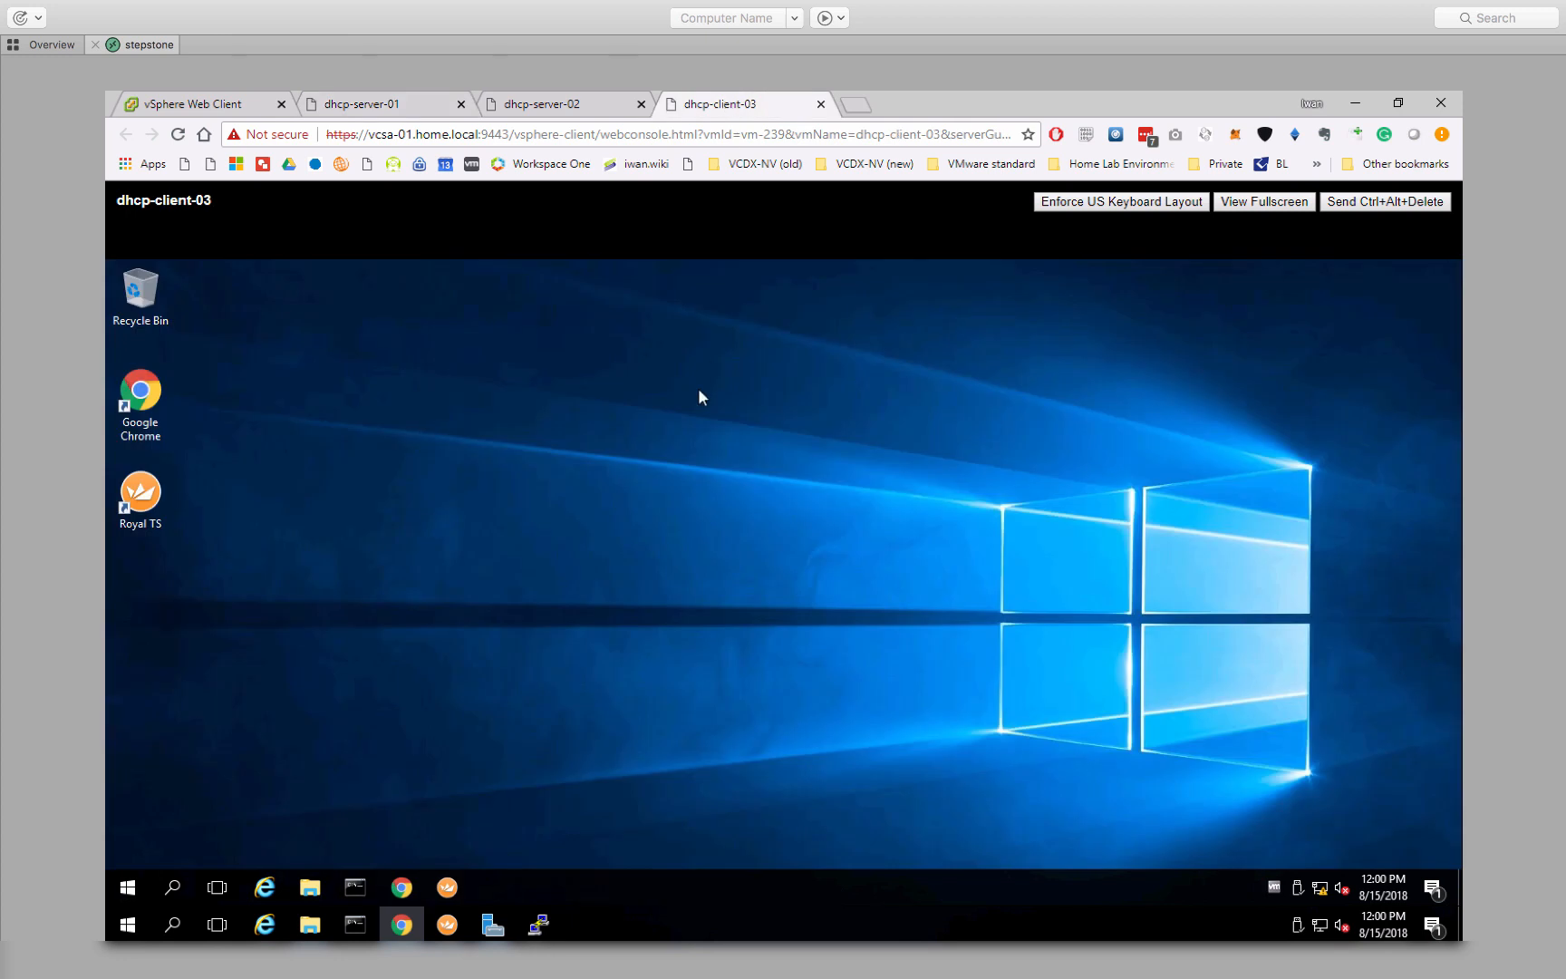
left_click(357, 887)
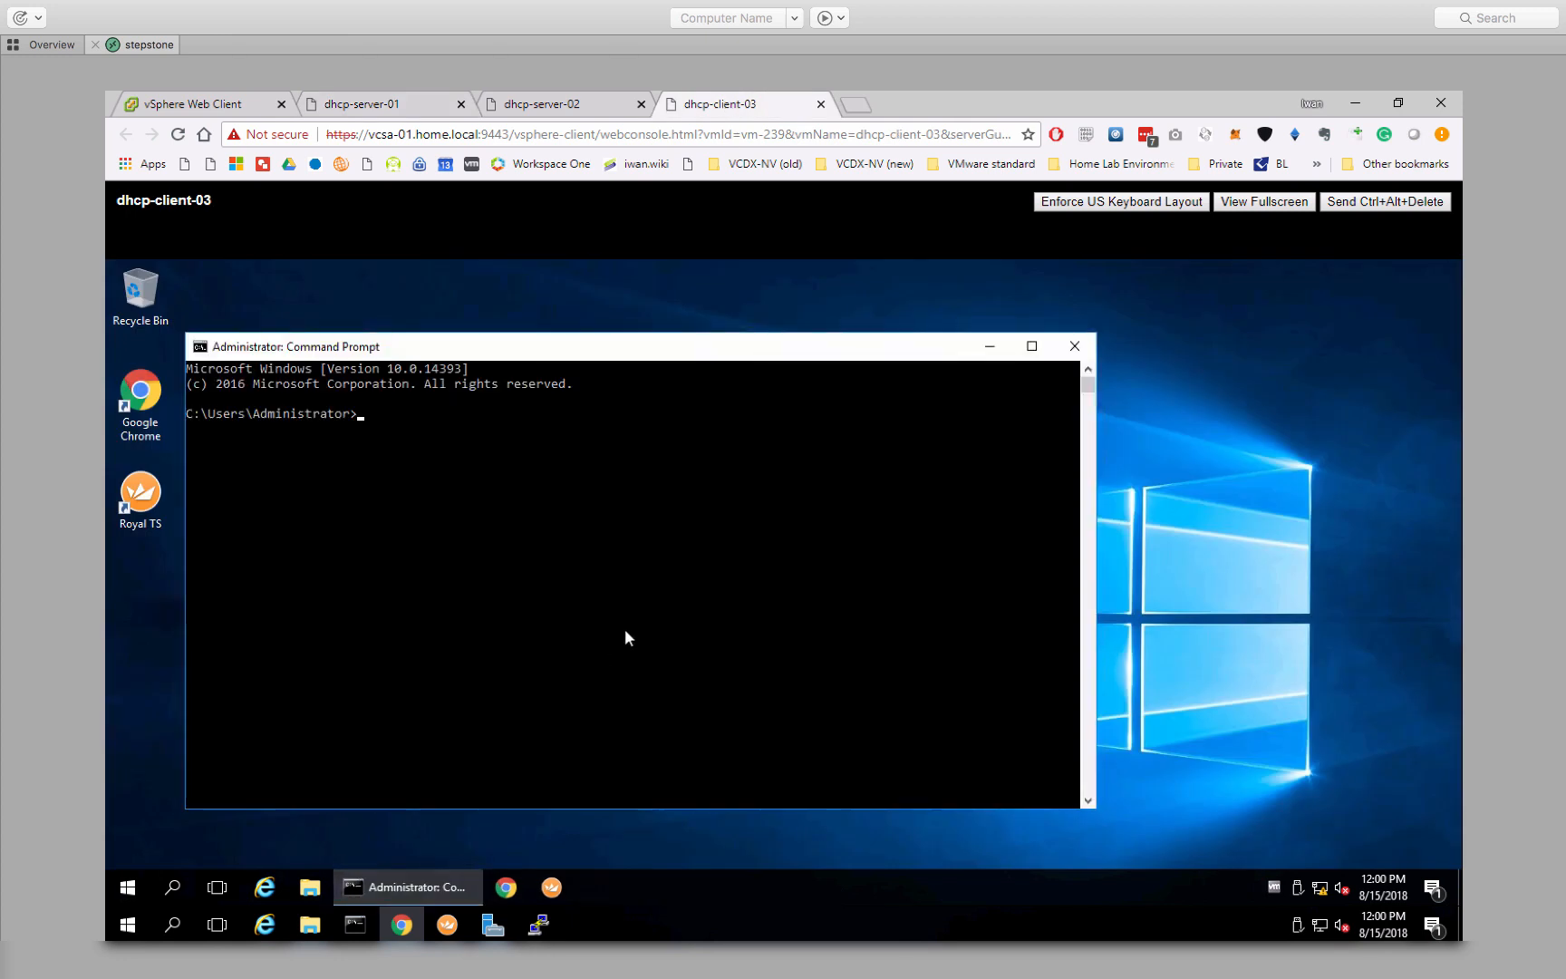
type("ipconfig")
key("Return")
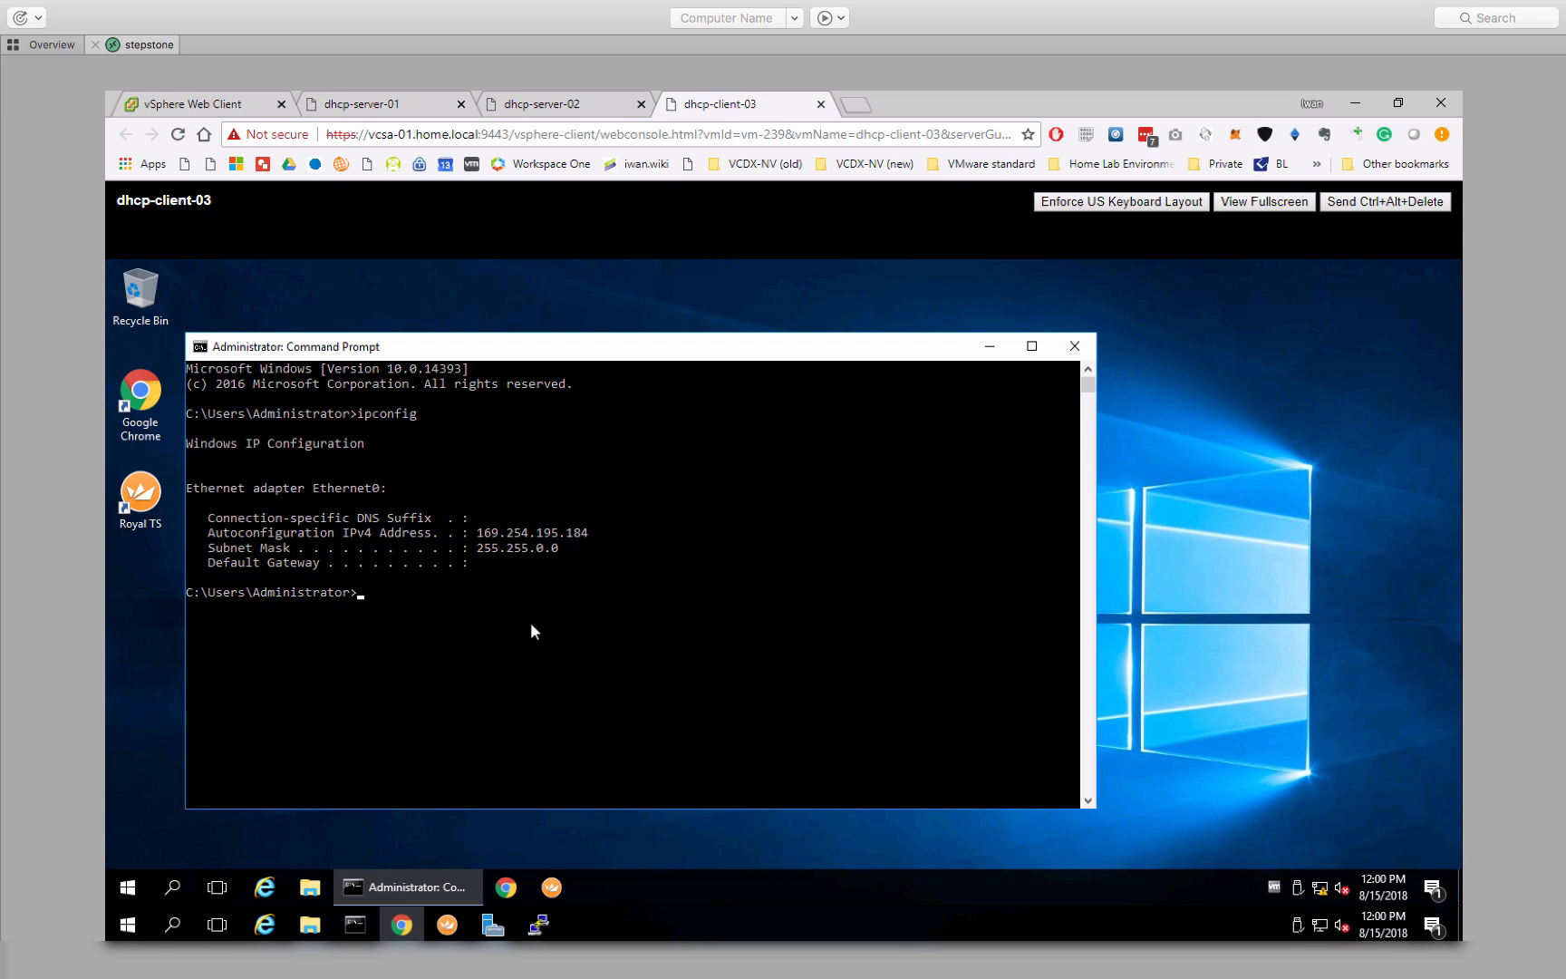
- Request an address for dhcp-client-03 with ipconfig /renew and refresh the address leases on dhcp-server-01
type("ipconfig / renew")
key("Return")
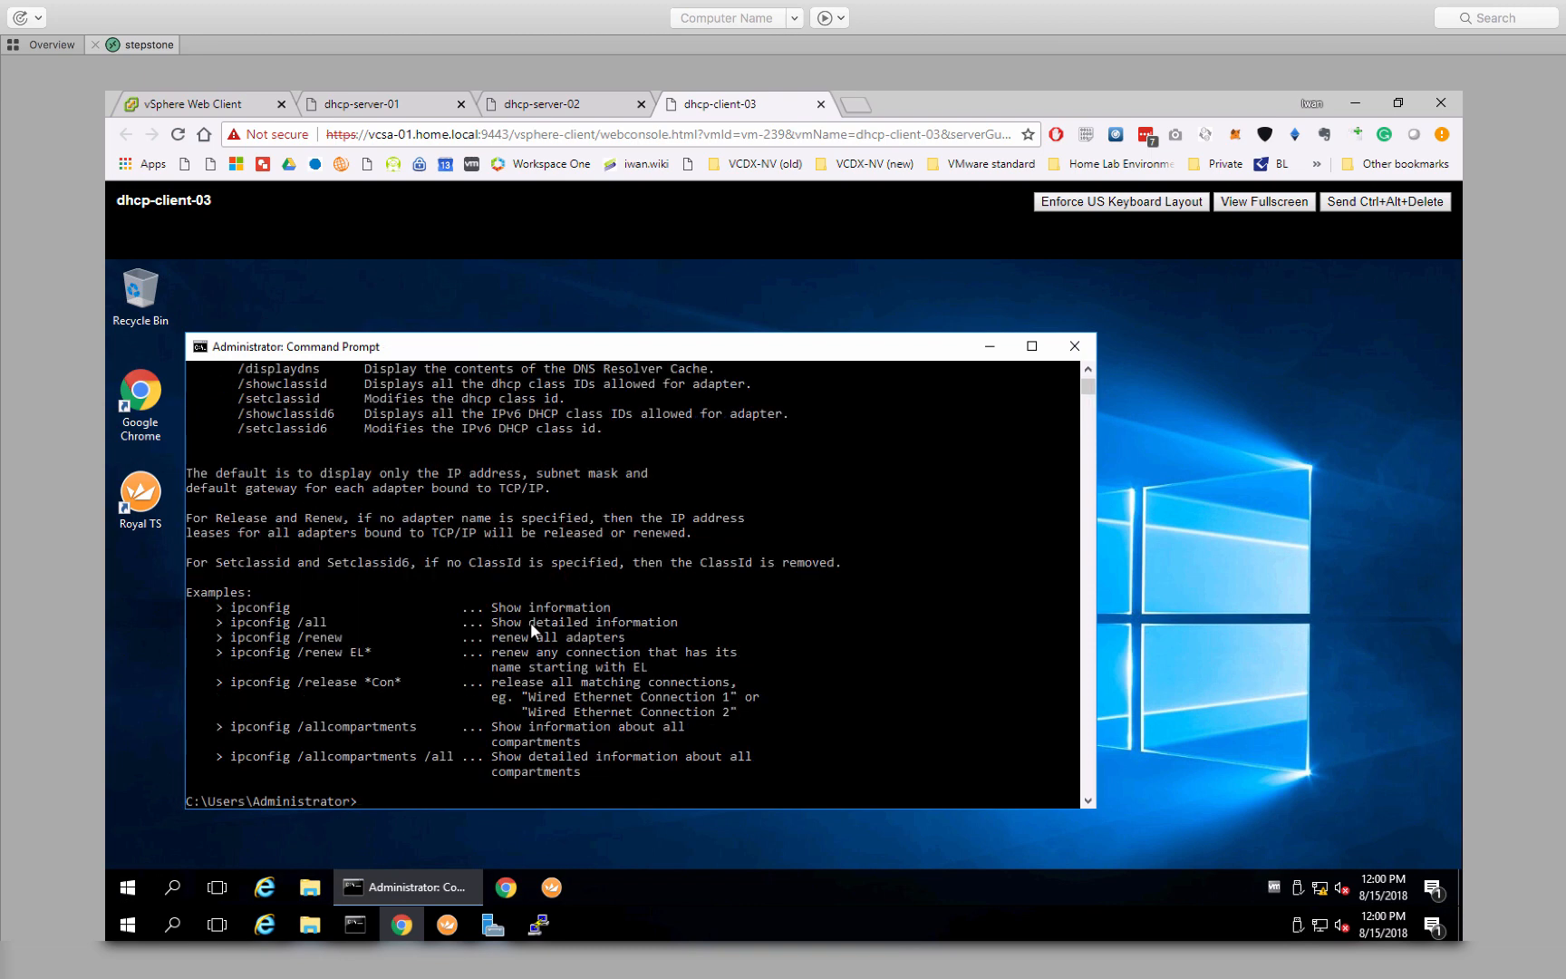
key("Up")
key("BackSpace")
key("BackSpace")
key("BackSpace")
key("BackSpace")
key("BackSpace")
type("renew")
key("Return")
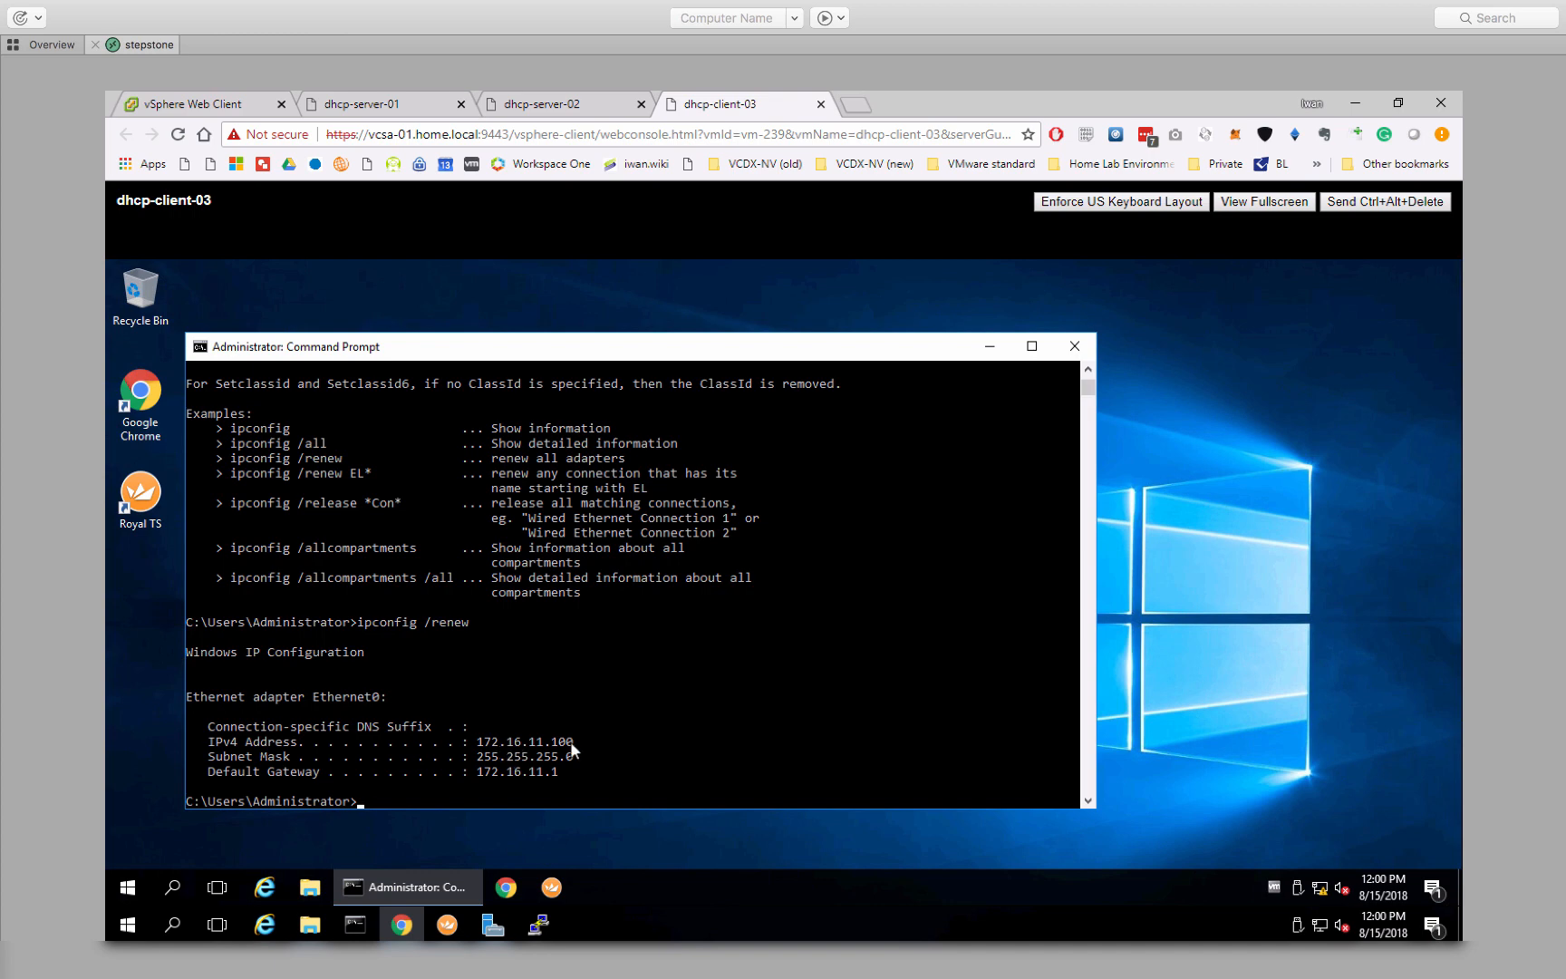
left_click(408, 111)
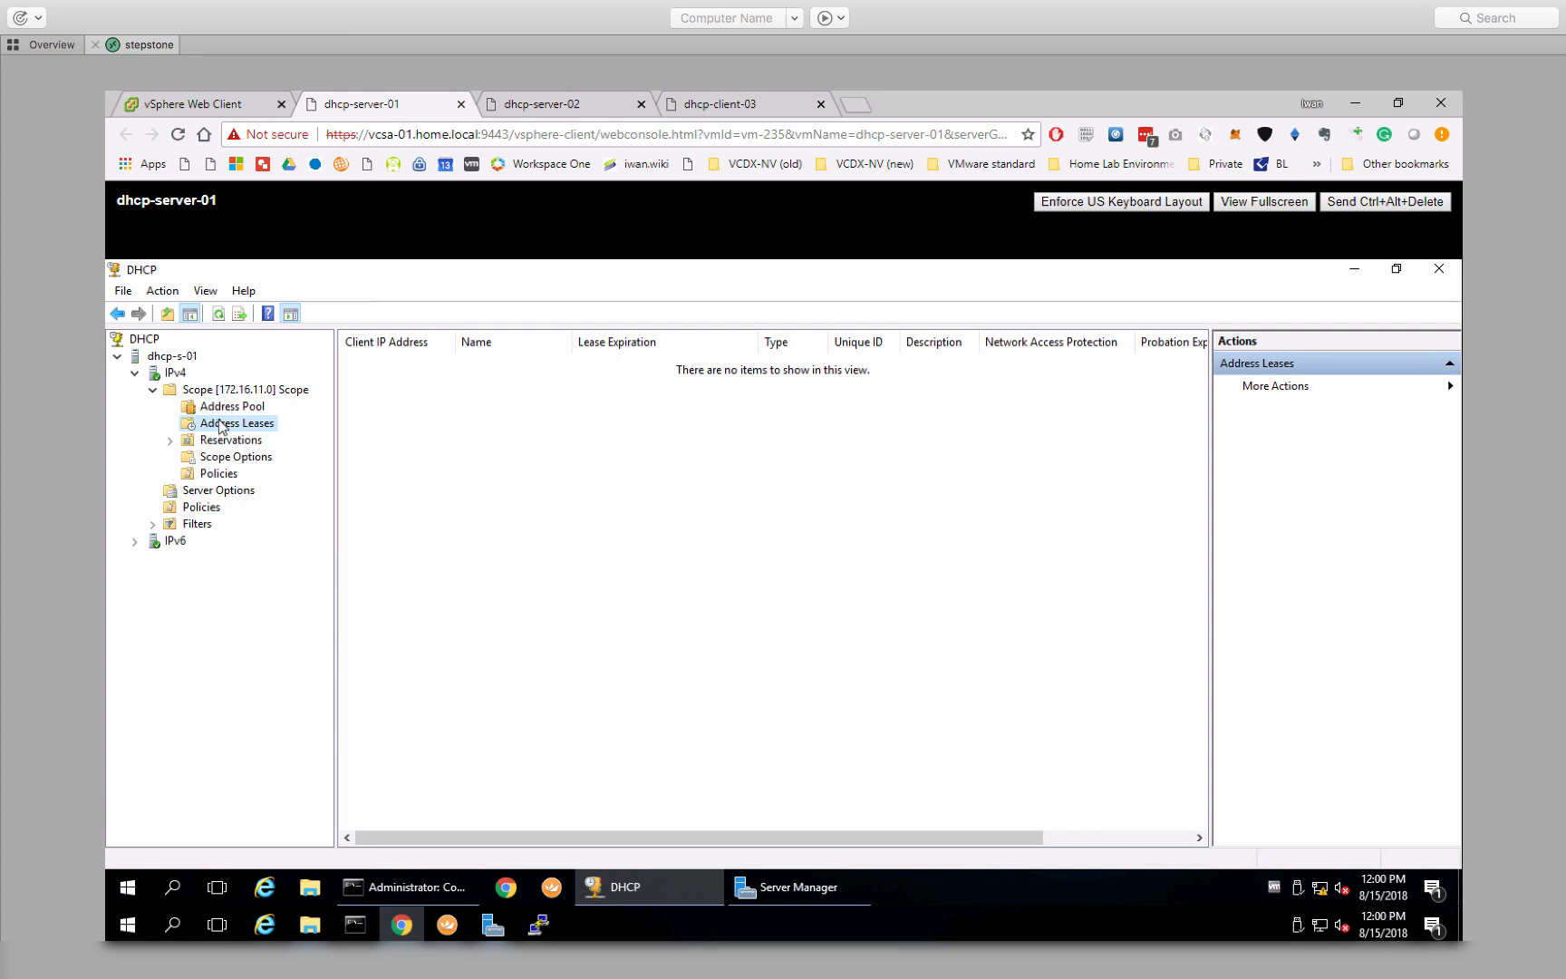
left_click(218, 314)
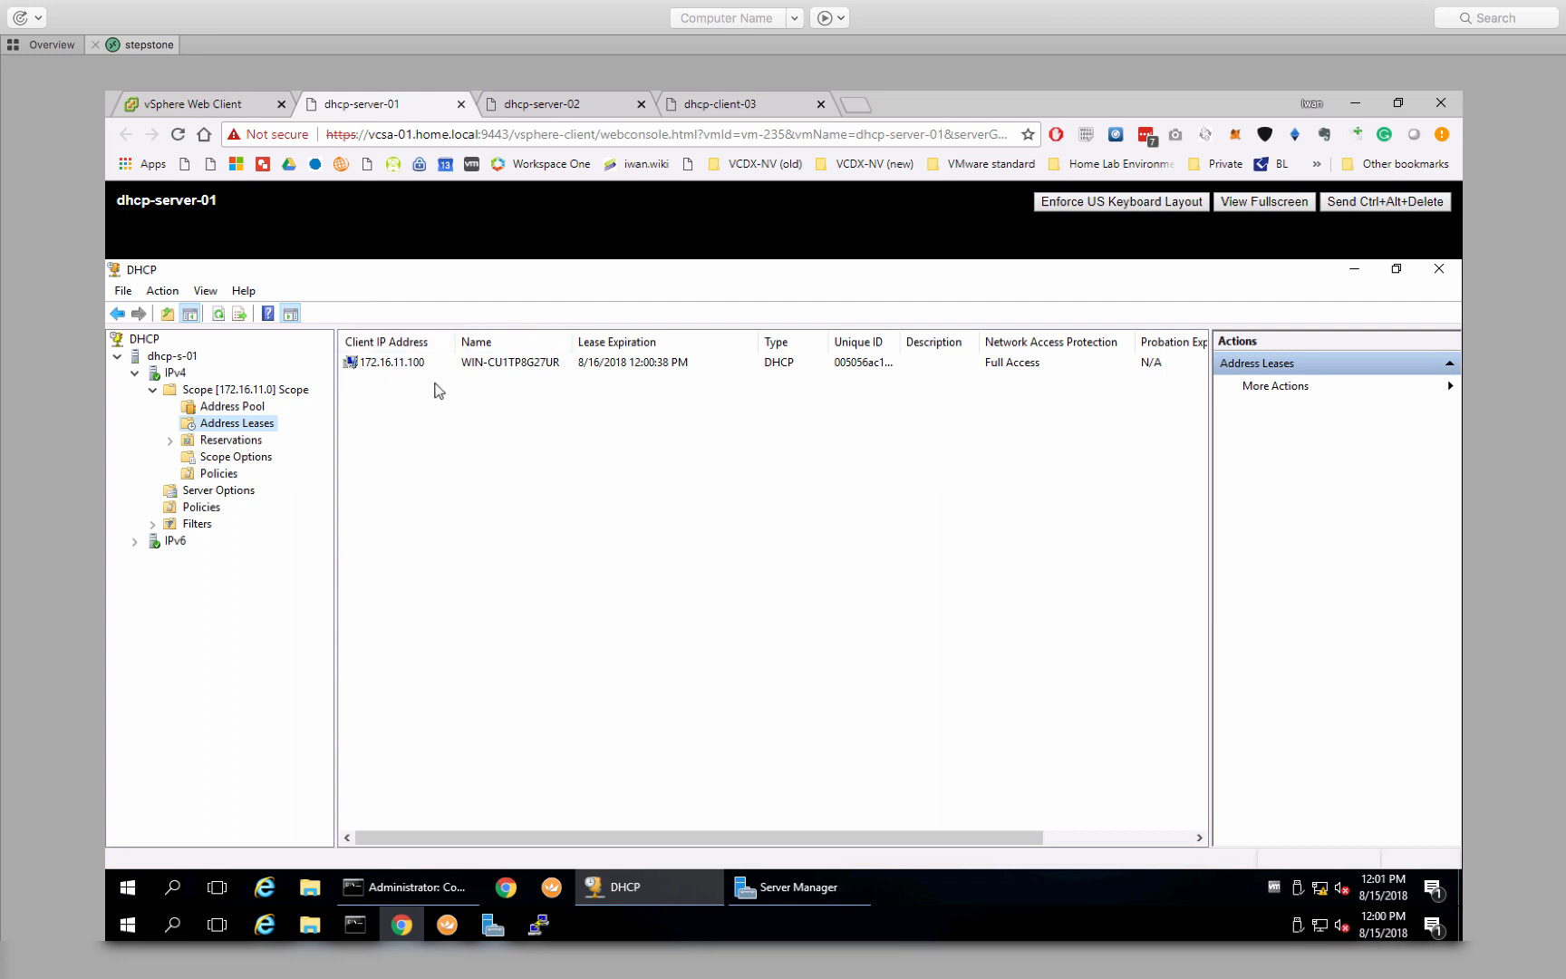
- Release the DHCP address of dhcp-client-03 with ipconfig /release
left_click(733, 107)
key("Up")
key("BackSpace")
key("BackSpace")
key("BackSpace")
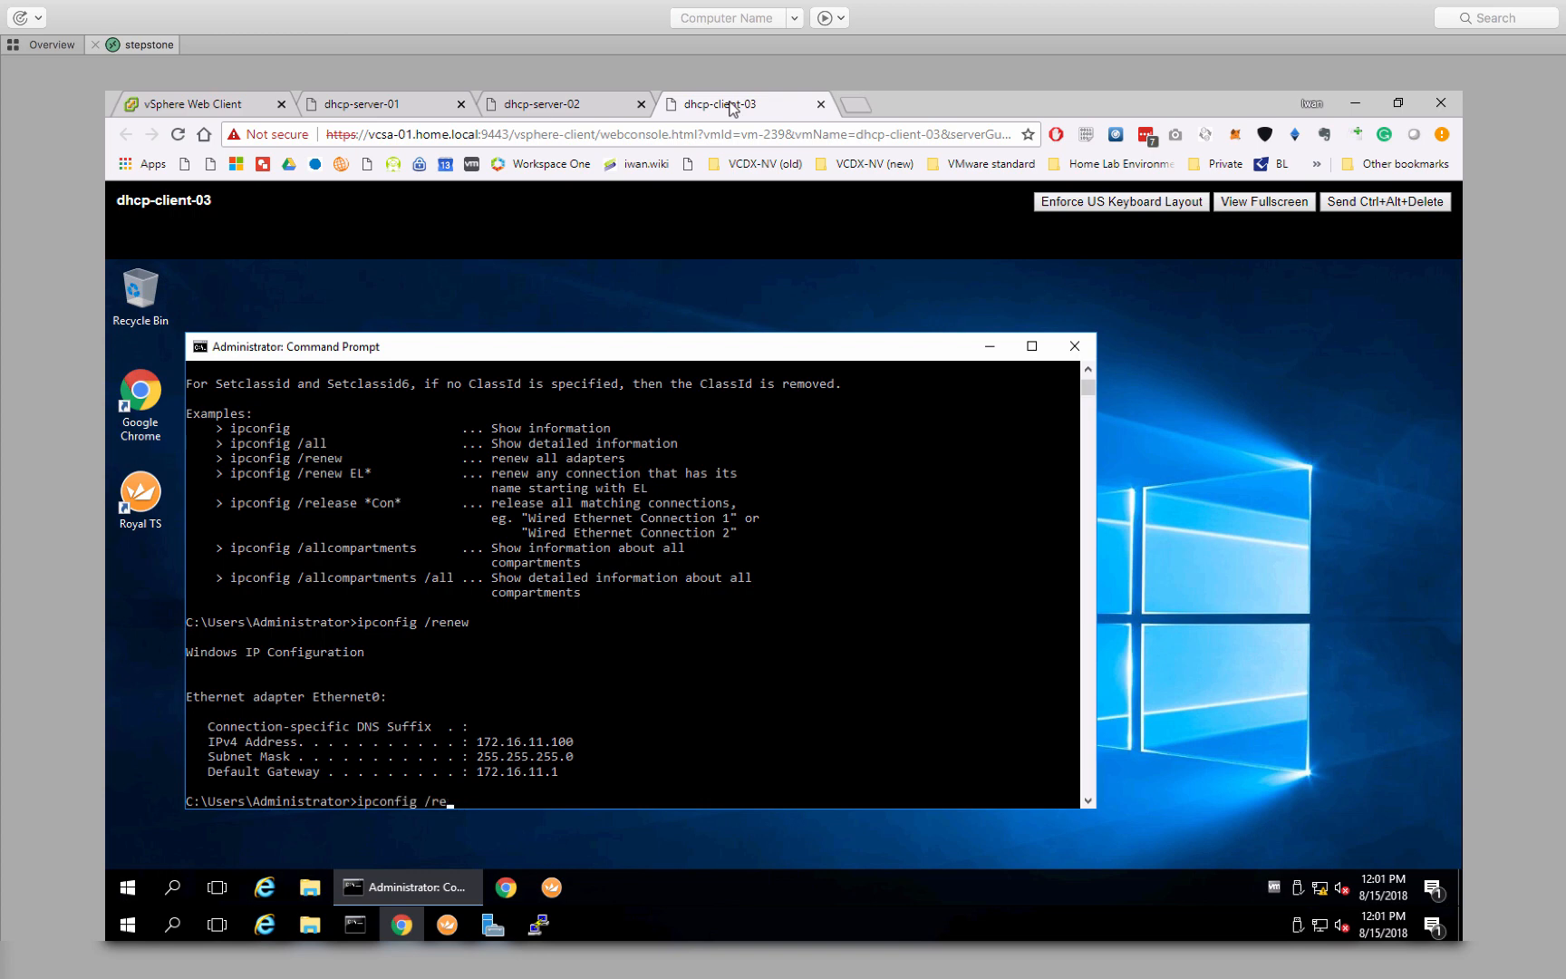
type("lease")
key("Return")
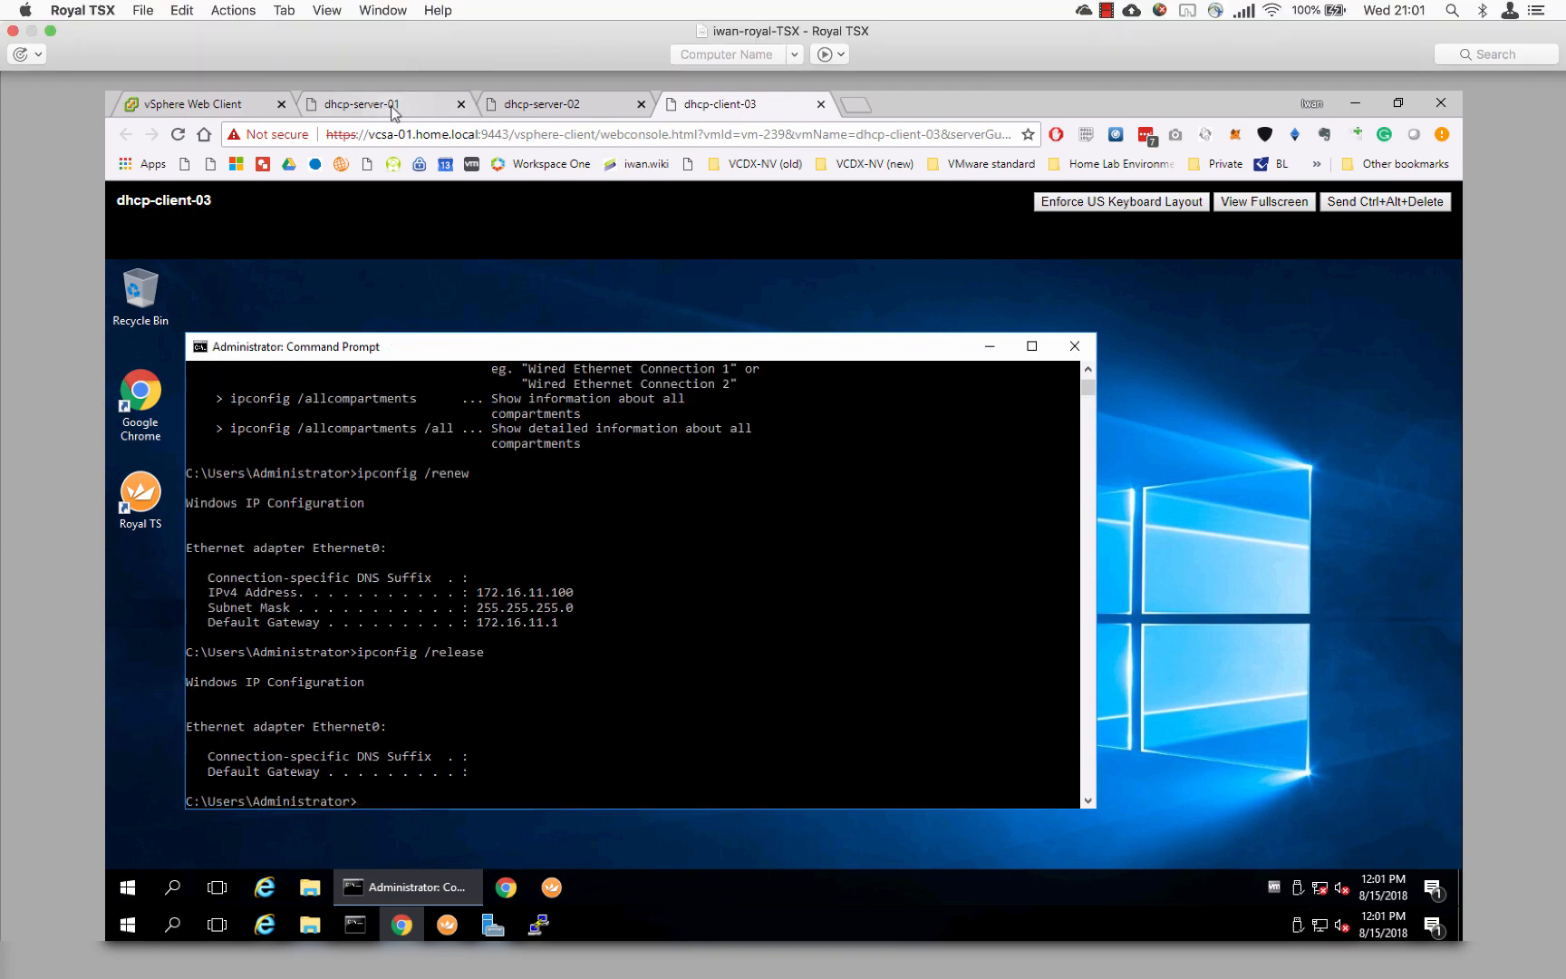
- Deactivate the 172.16.11.0 scope on dhcp-server-01 and confirm disabling it
left_click(394, 105)
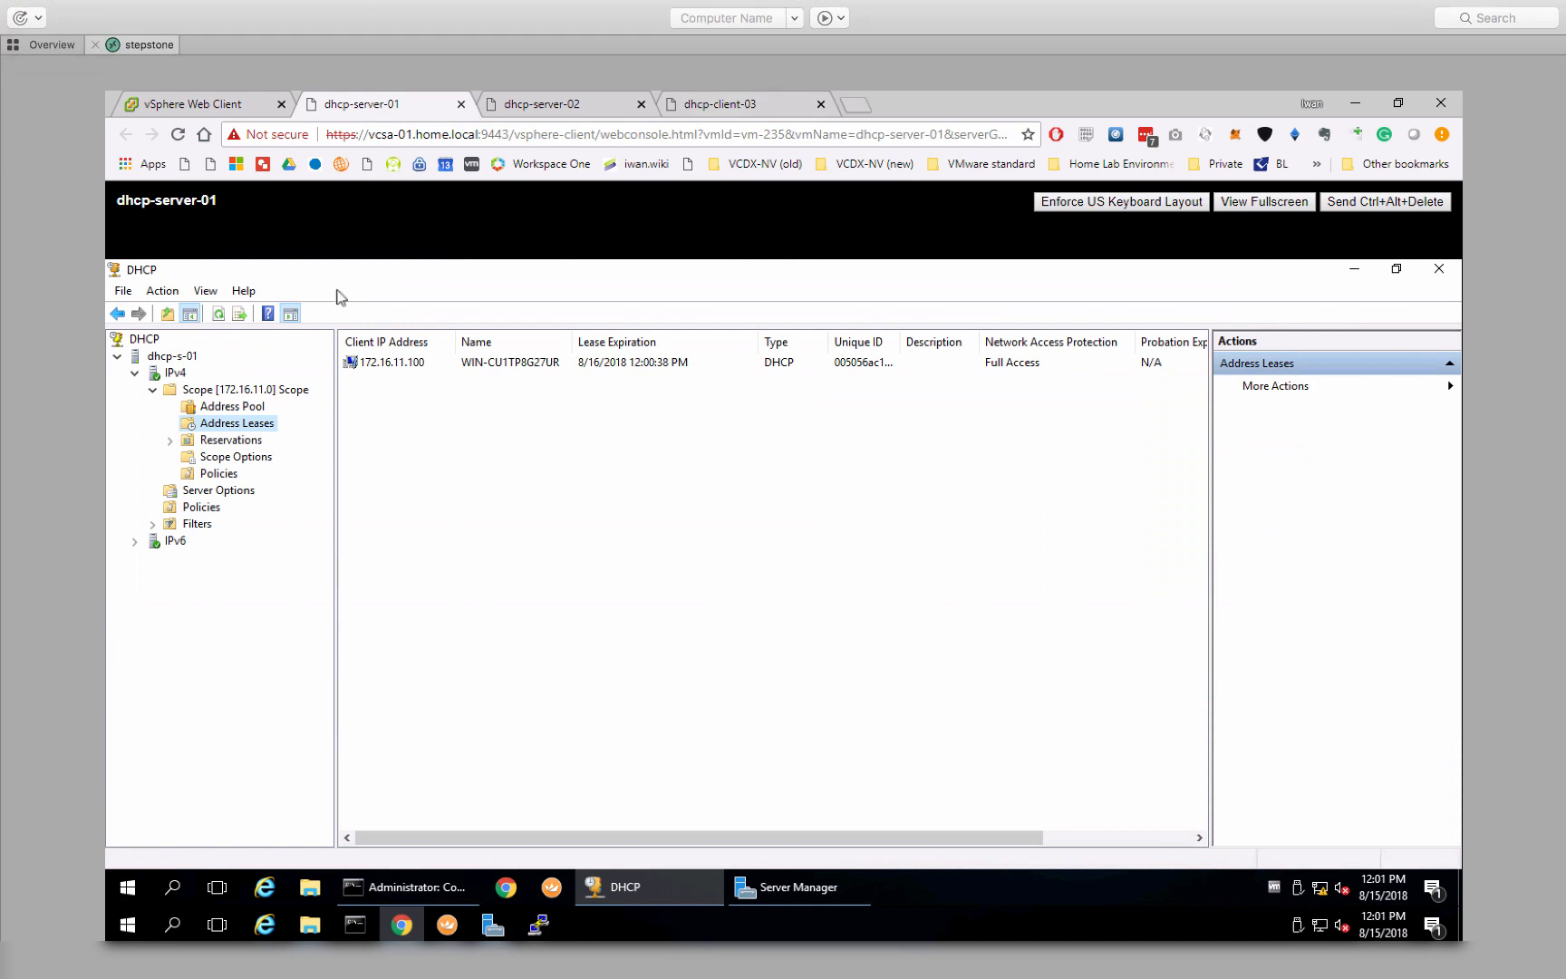
left_click(220, 393)
right_click(220, 392)
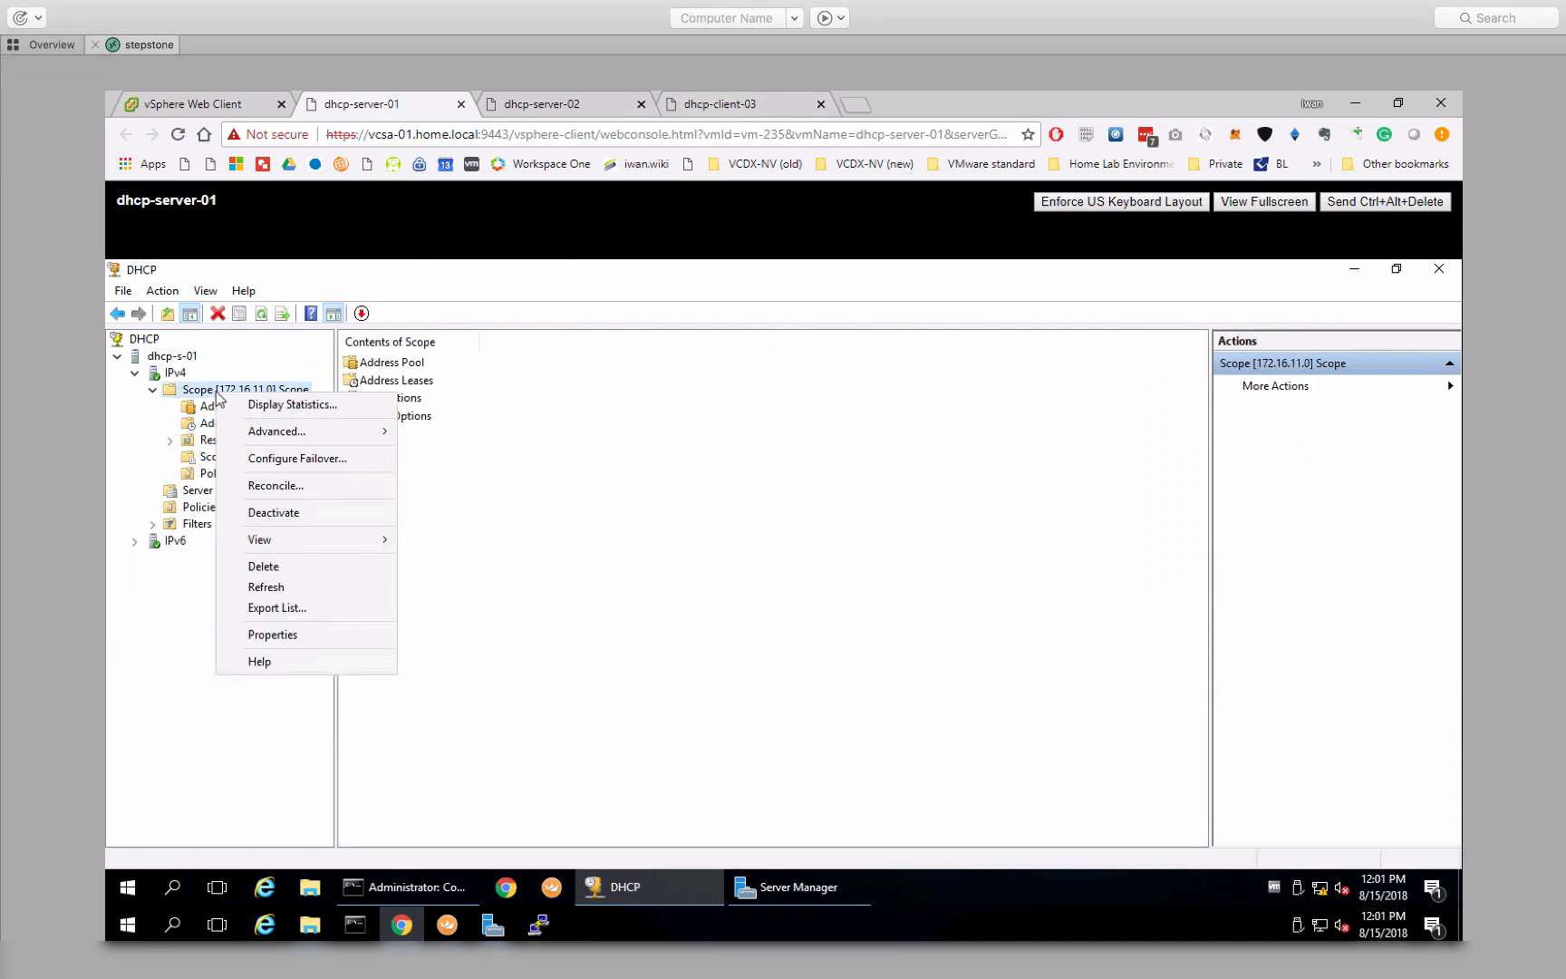
left_click(281, 513)
left_click(863, 649)
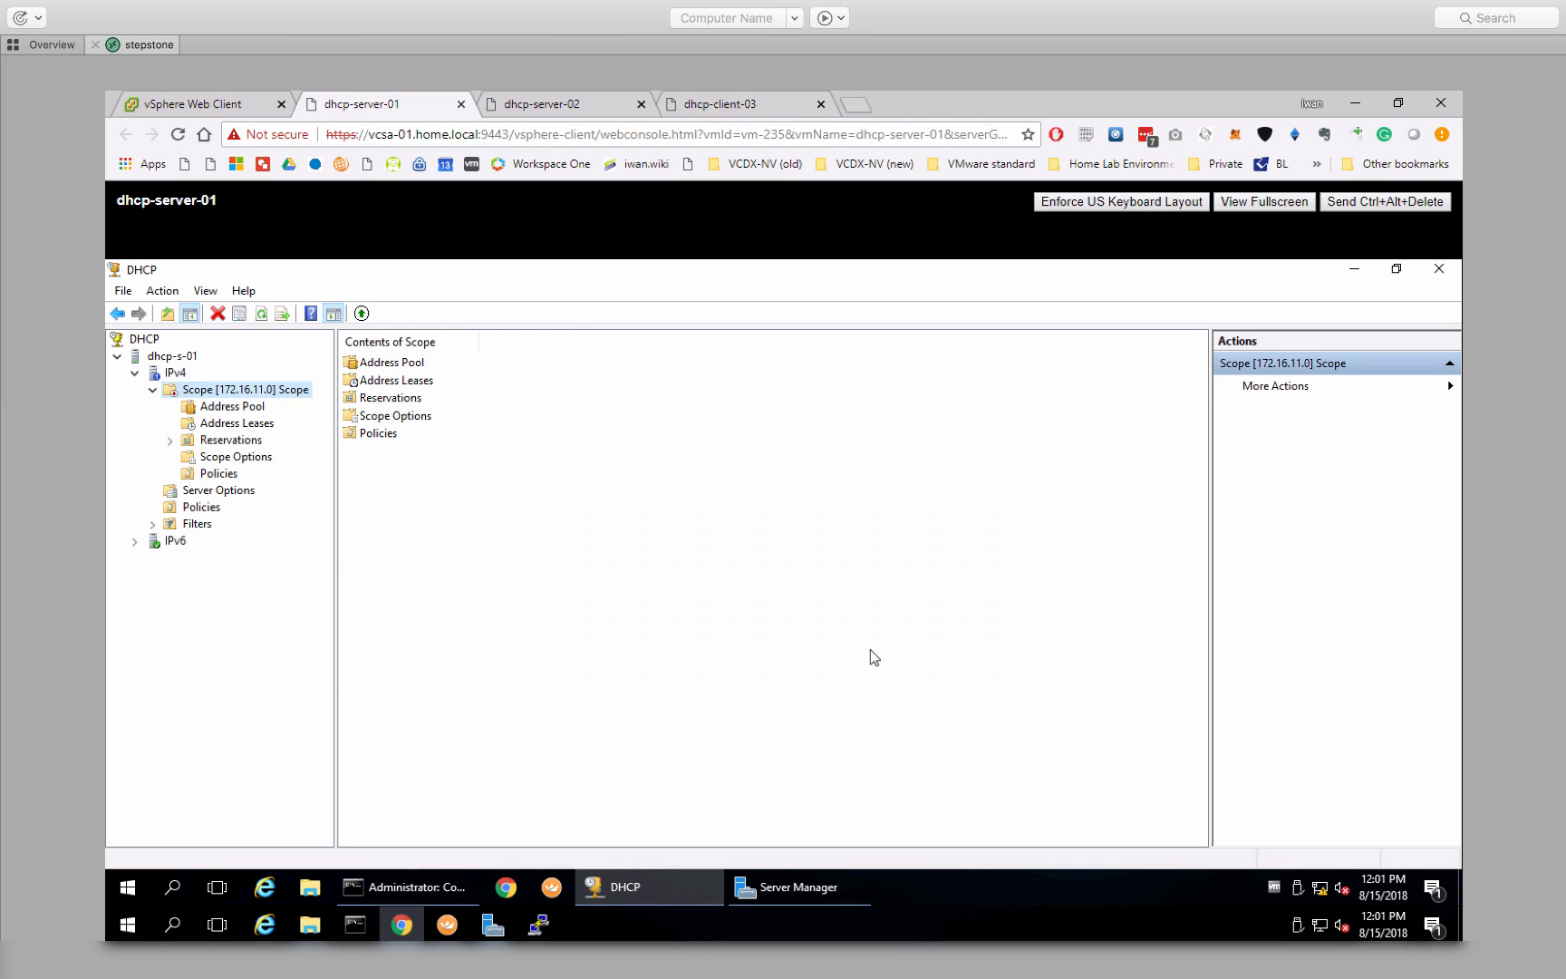
- Run ipconfig /renew on dhcp-client-03 to request an address from dhcp-server-02
left_click(545, 106)
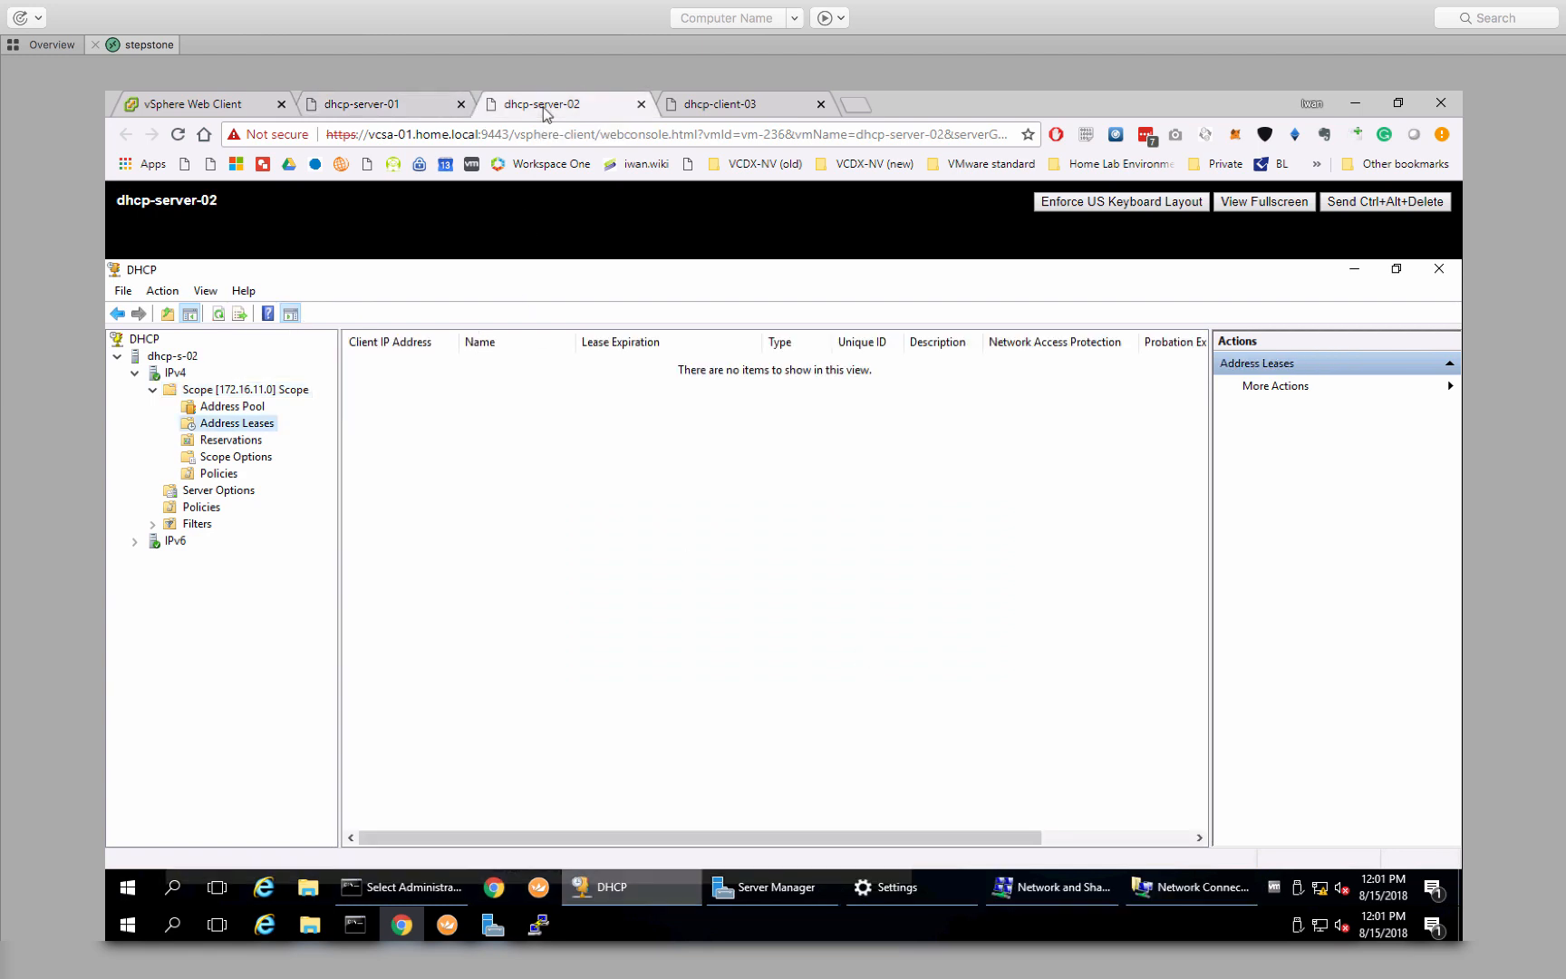
left_click(722, 107)
key("Up")
key("Up")
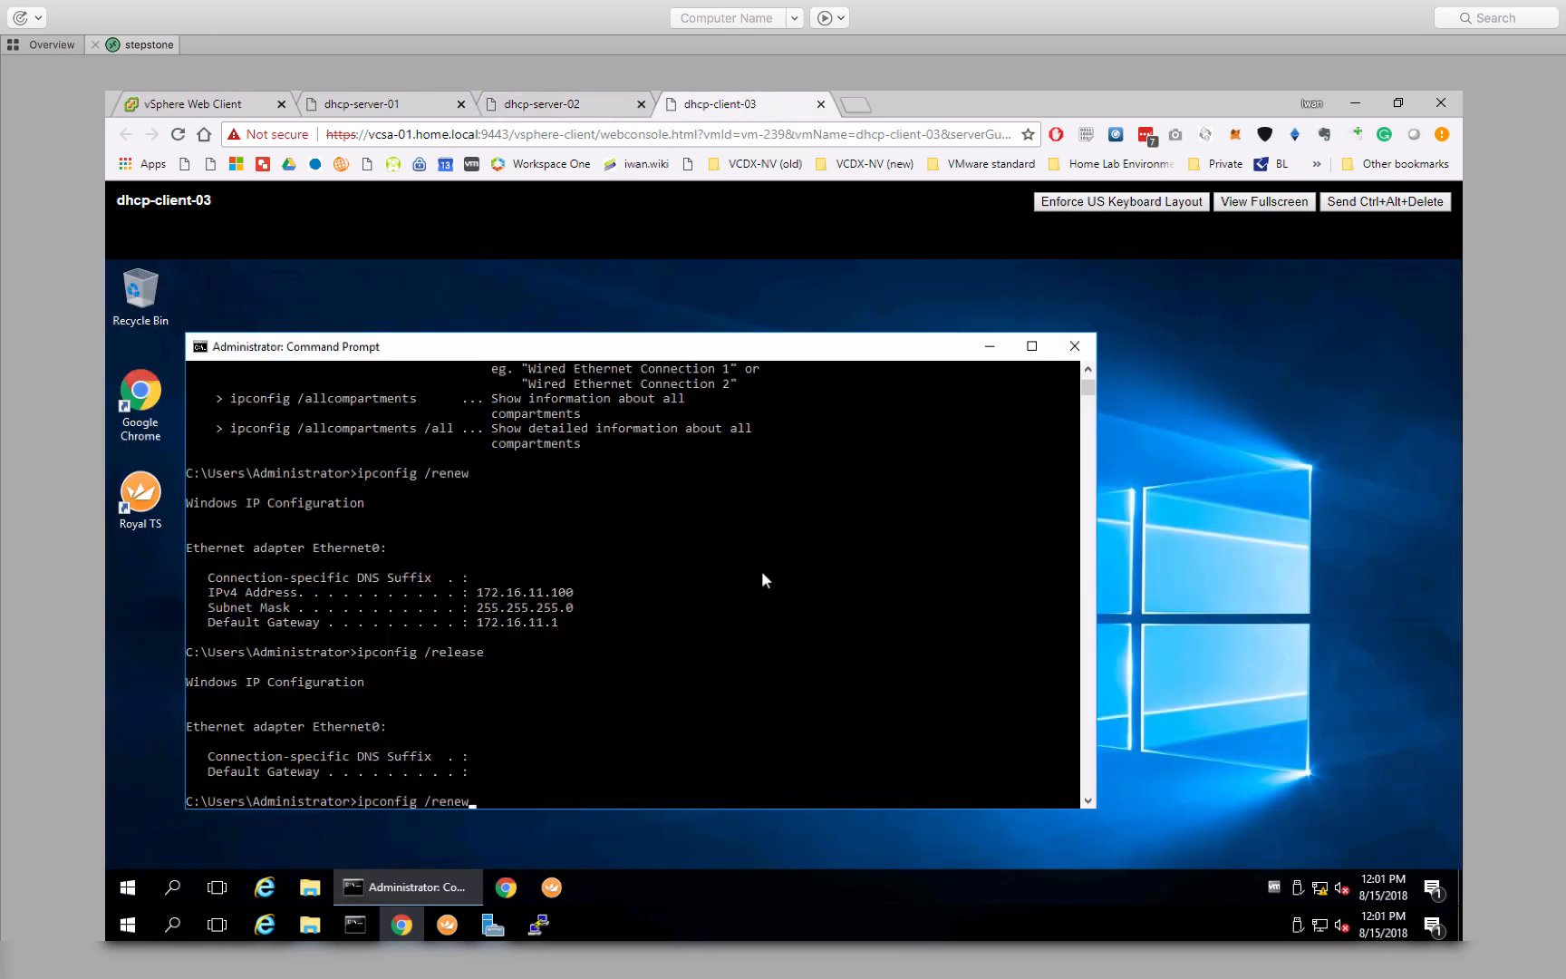
key("Return")
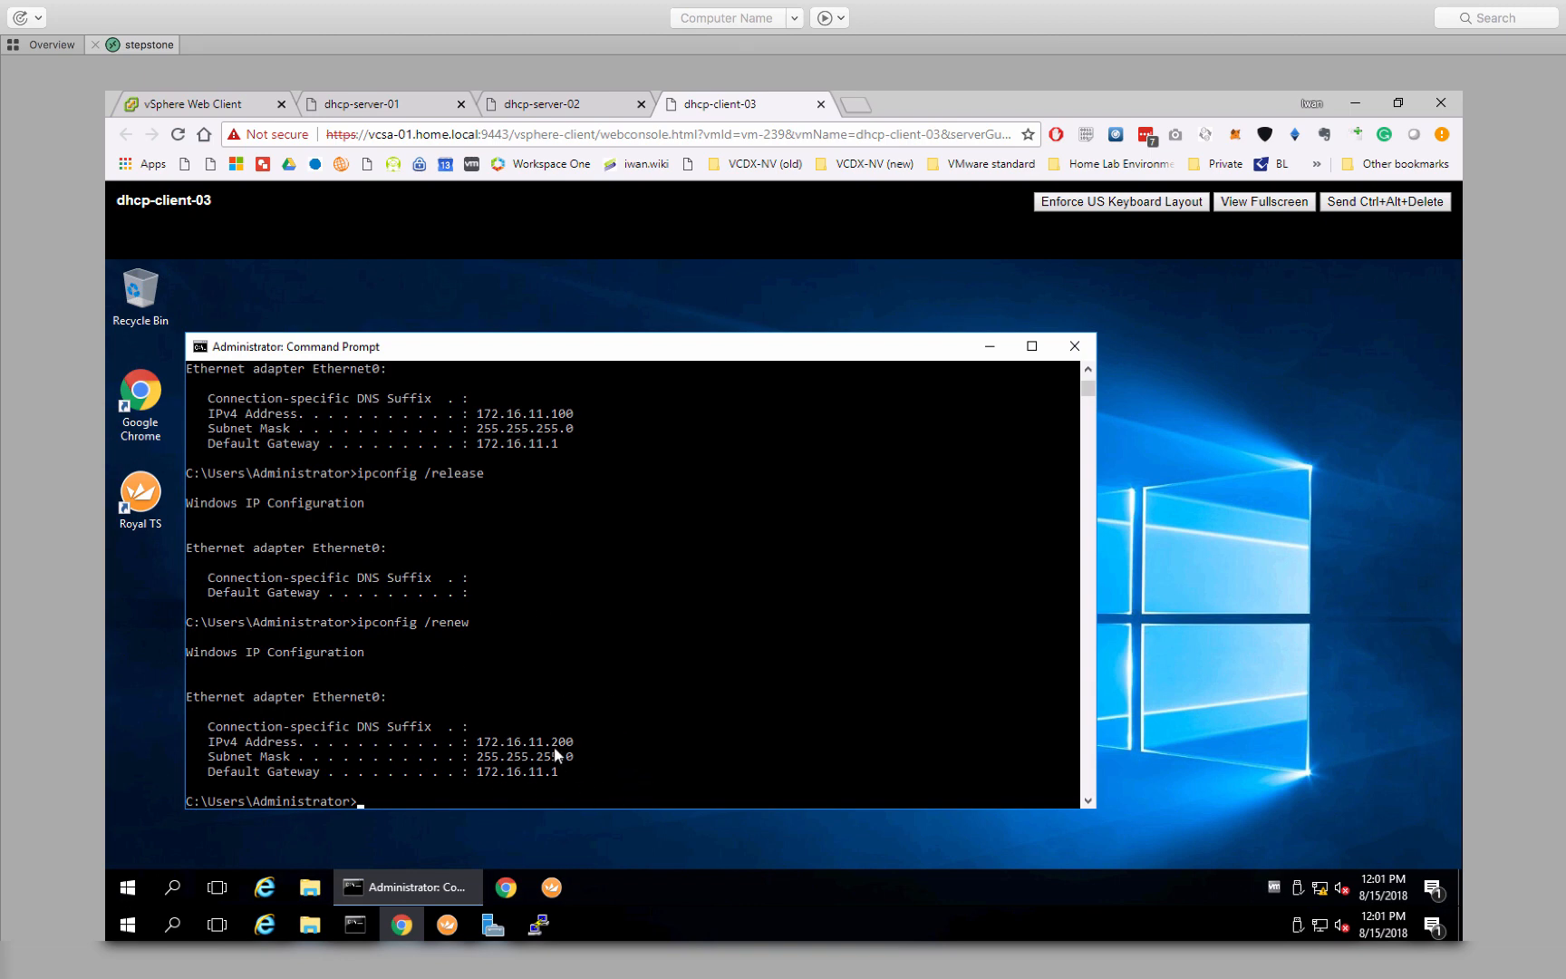
- Refresh the address leases on dhcp-server-02 and select the client's lease entry
left_click(542, 104)
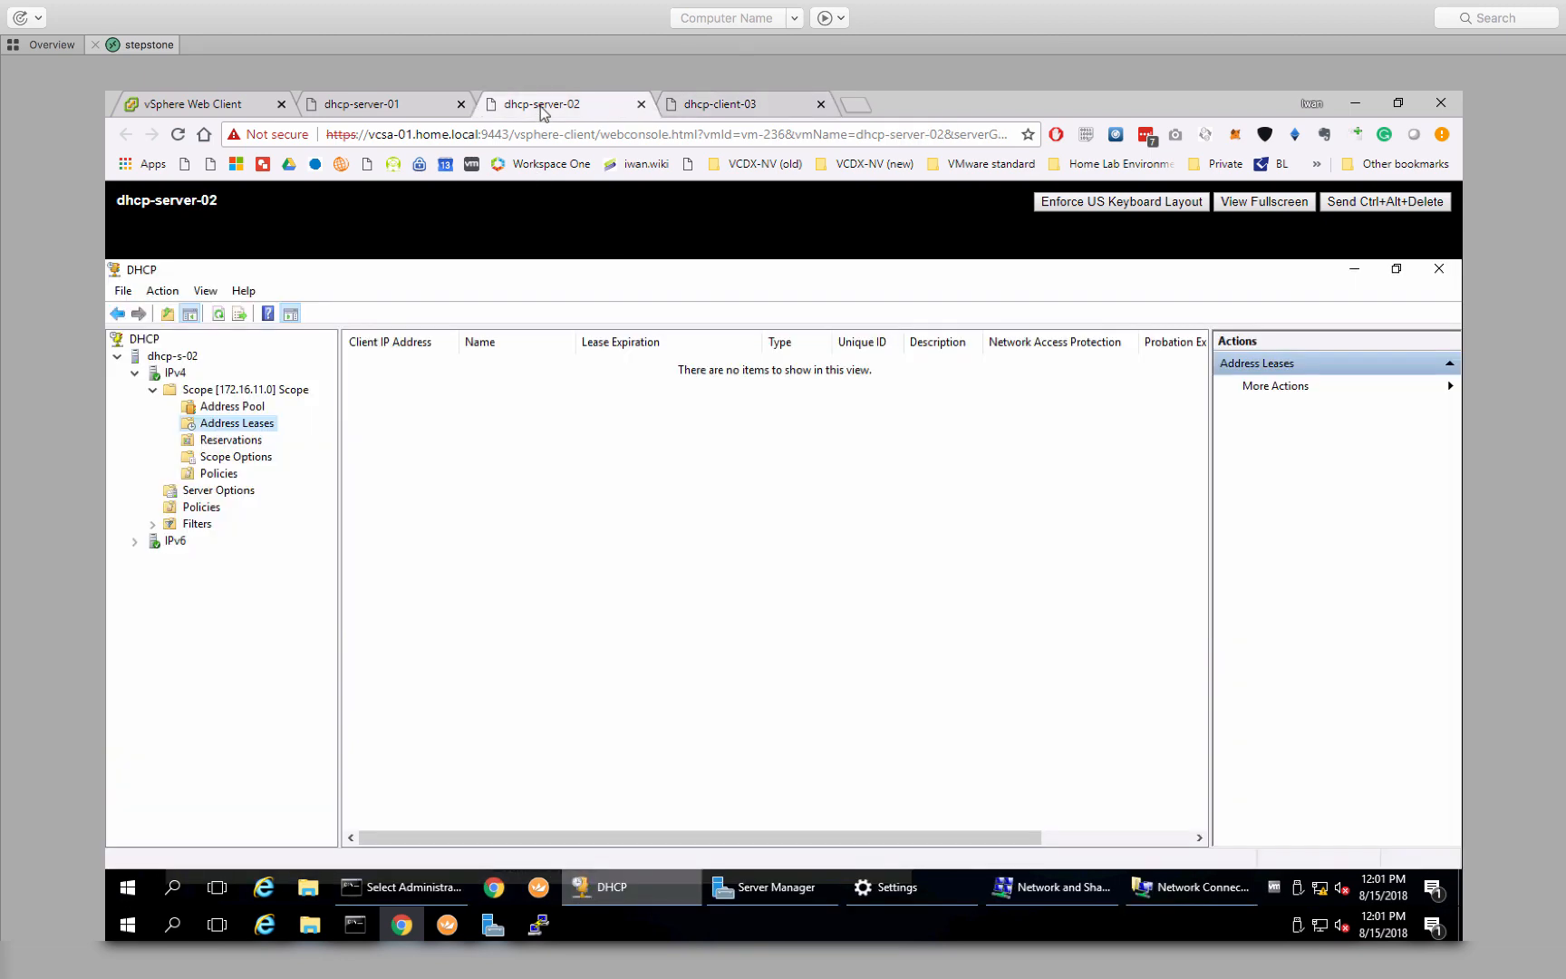
left_click(218, 314)
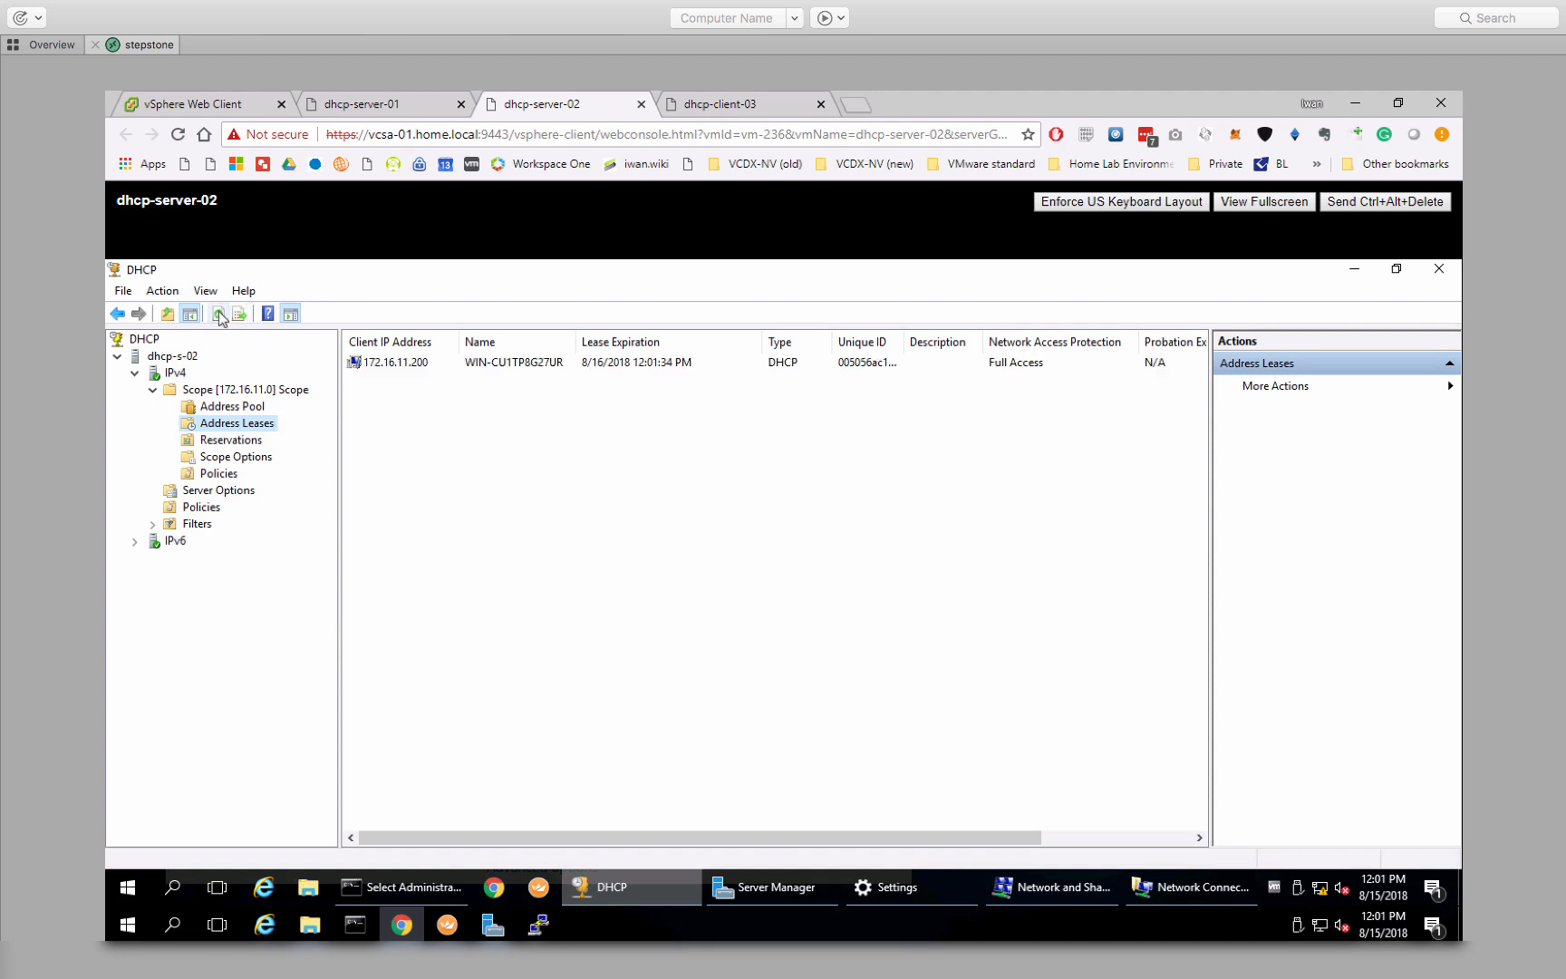
left_click(414, 361)
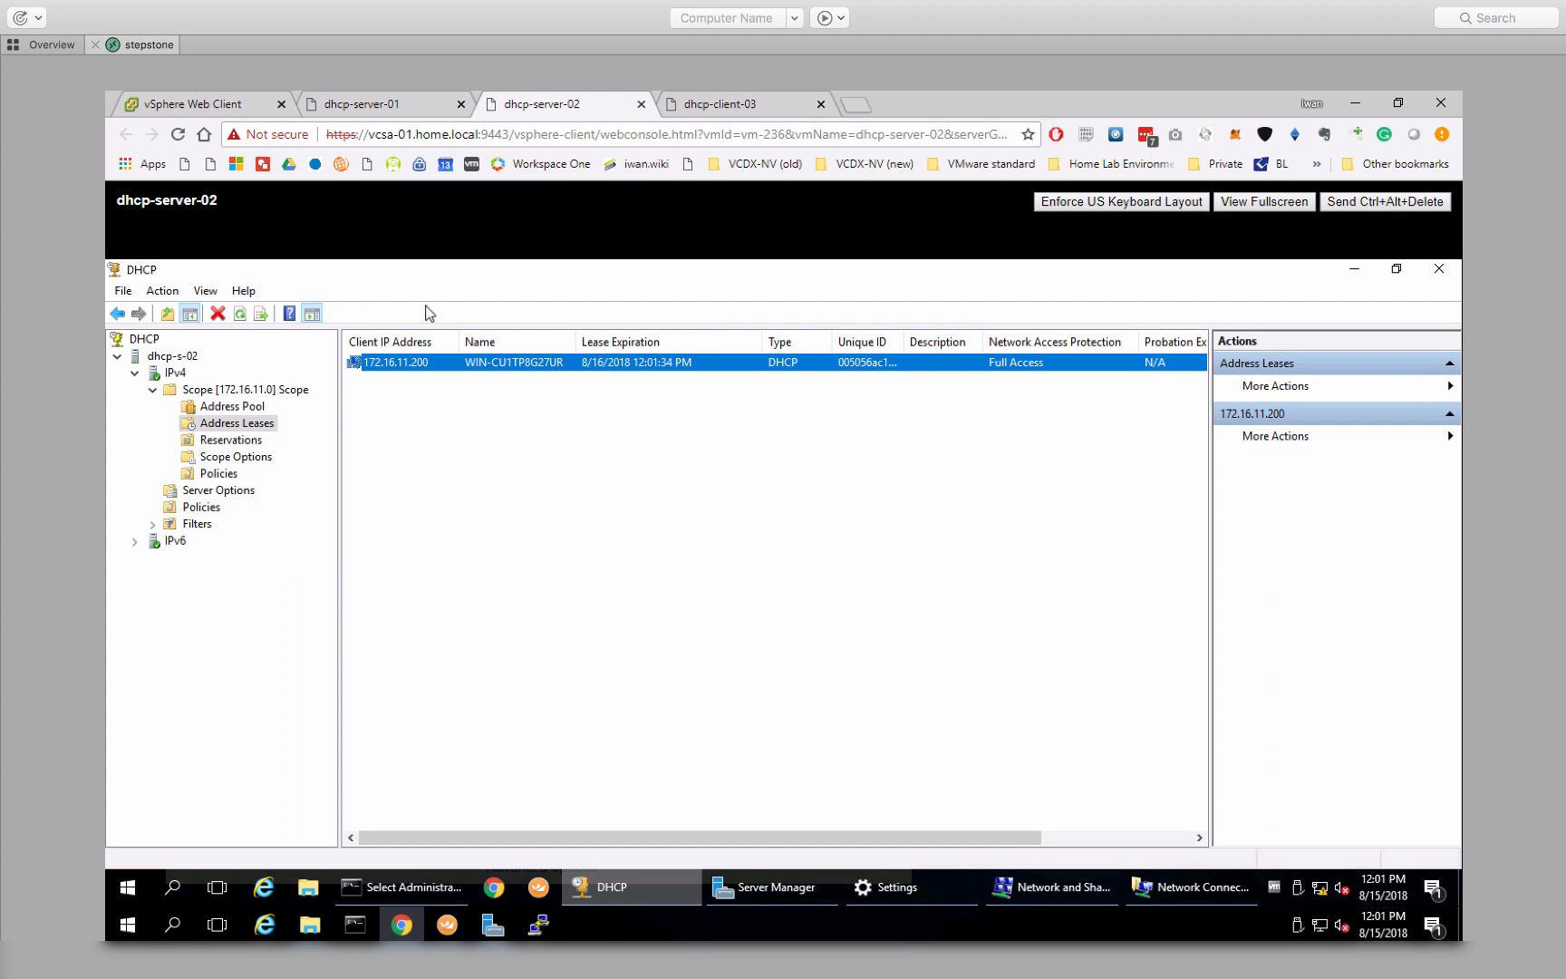
- Run ipconfig /release on dhcp-client-03 to give up its address from dhcp-server-02
left_click(719, 107)
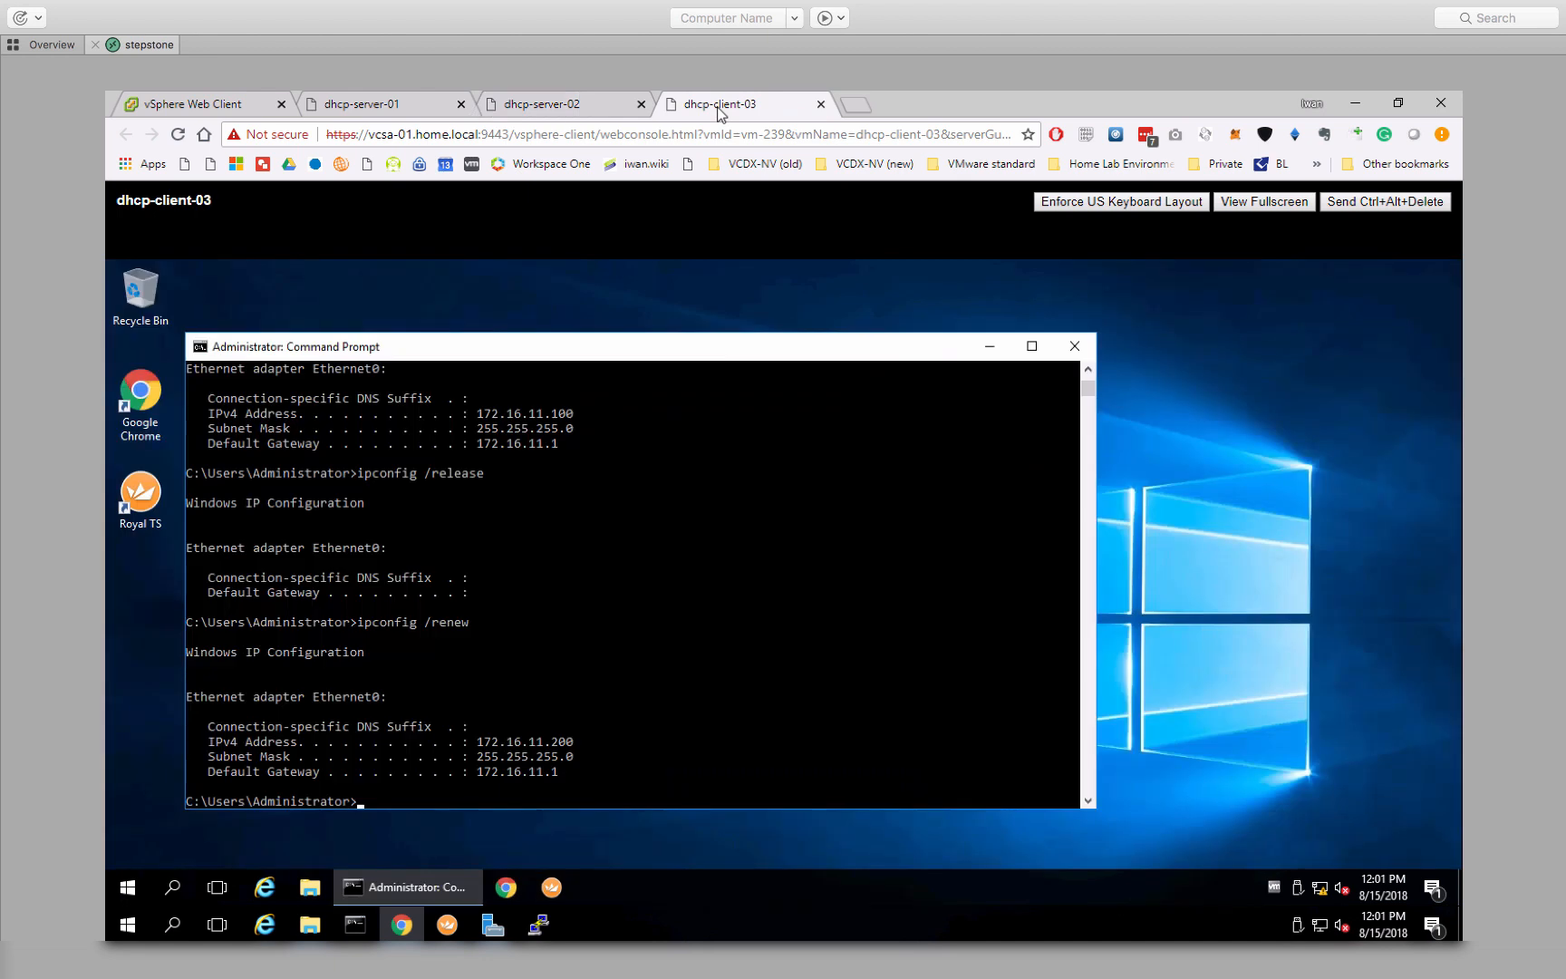
key("Up")
key("Up")
key("Up")
type("/release")
key("Return")
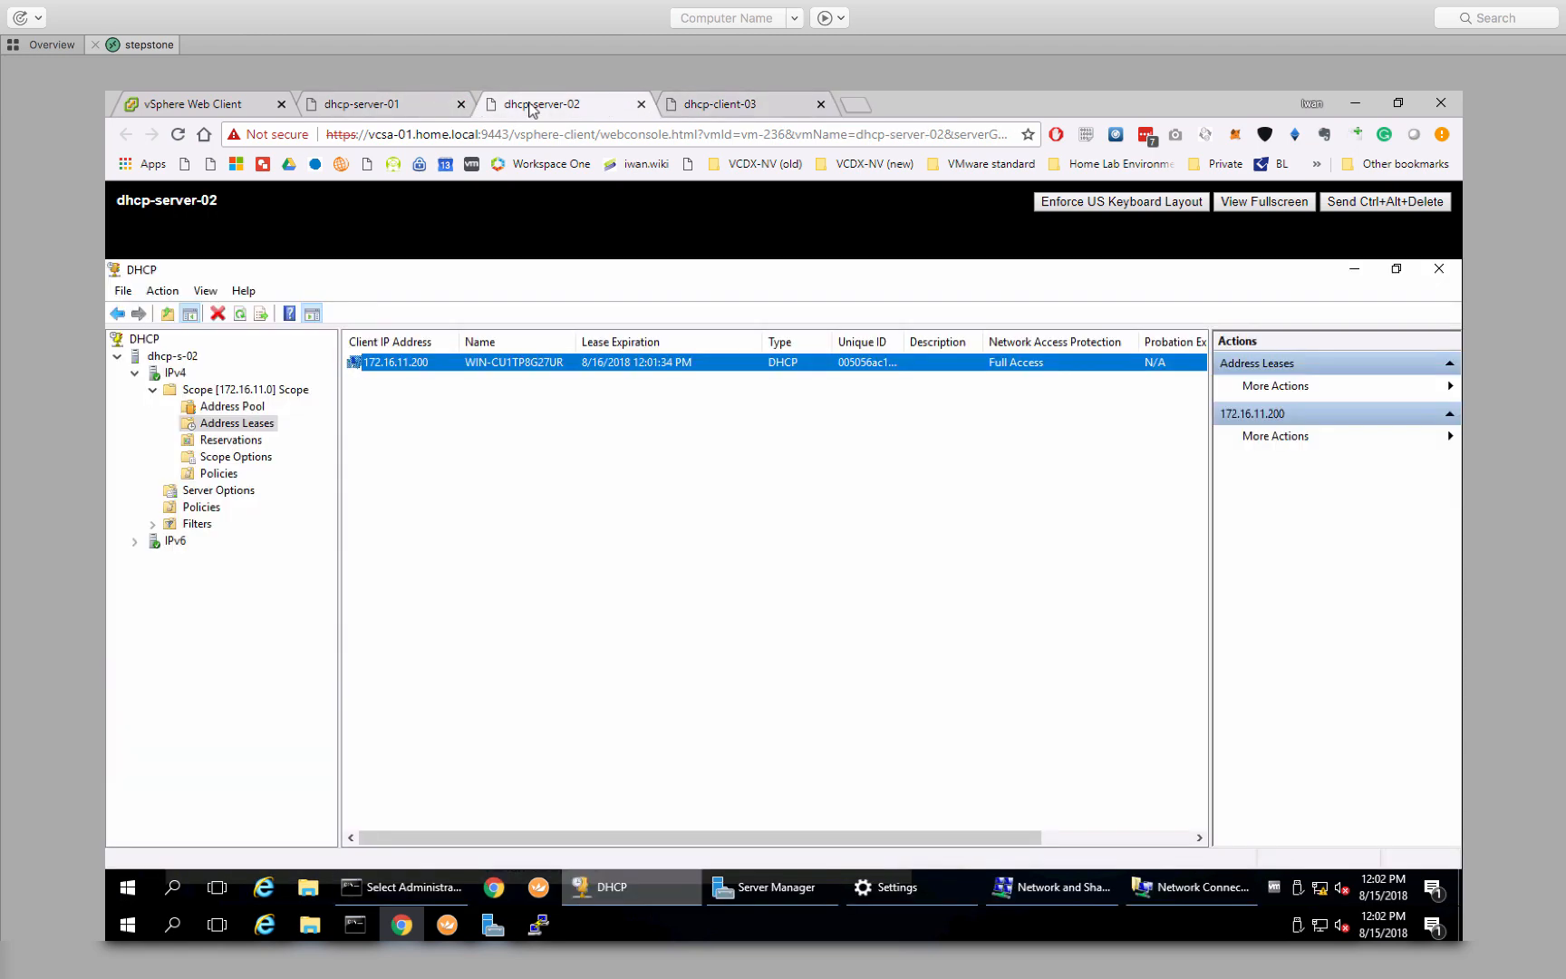
- Refresh the address leases on dhcp-server-02 and deactivate its 172.16.11.0 scope
left_click(533, 105)
left_click(240, 315)
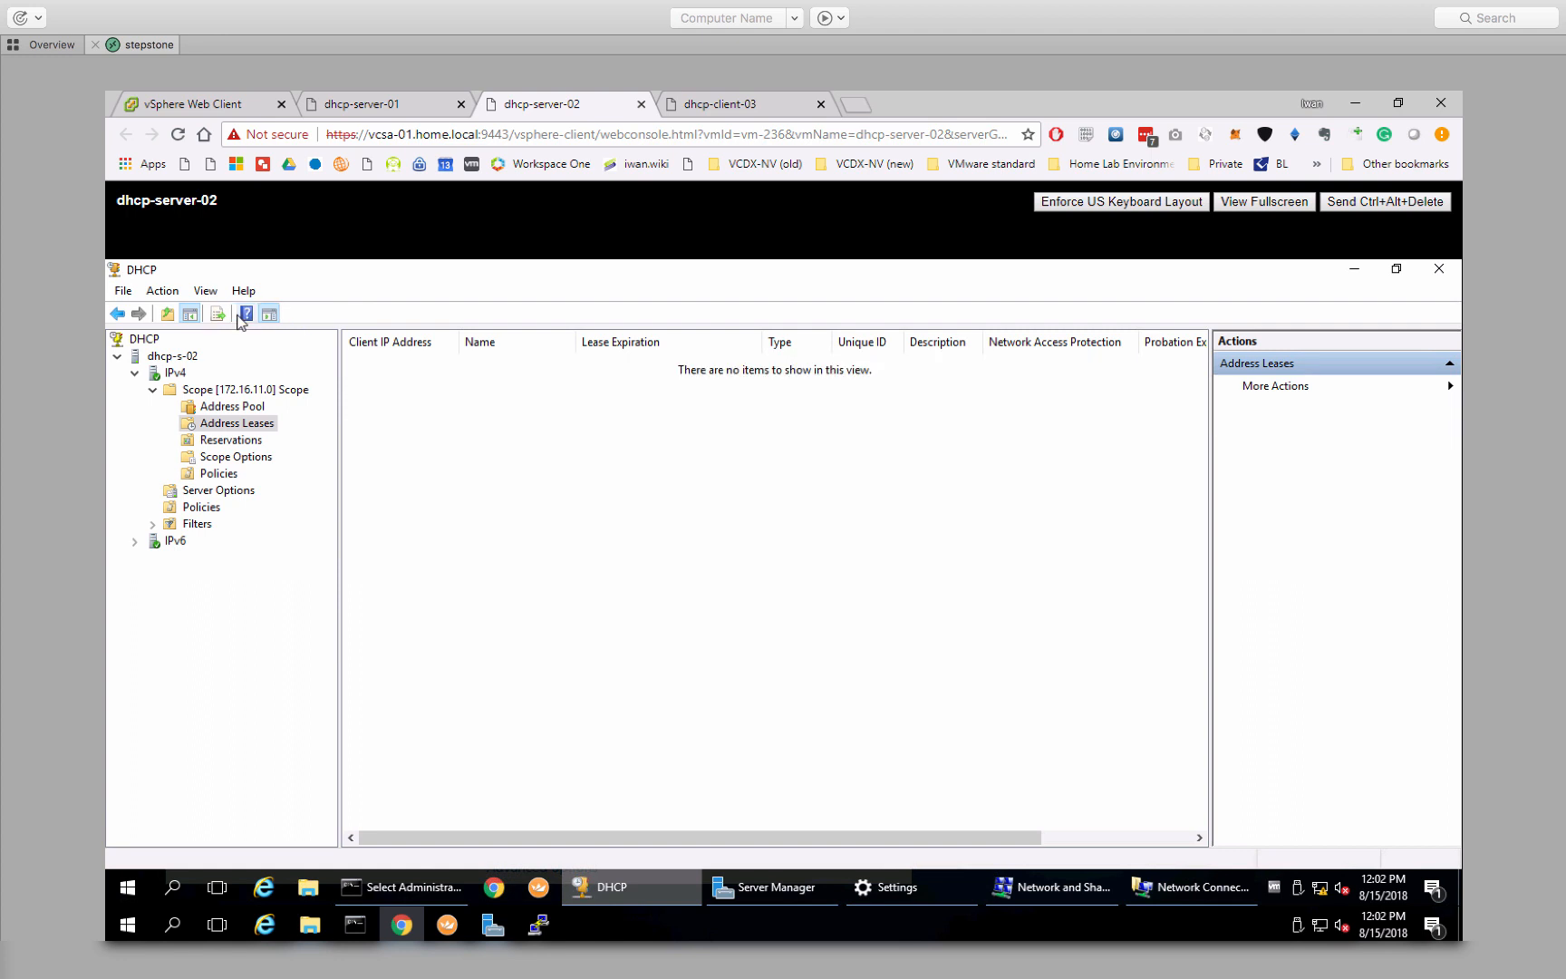
left_click(212, 393)
right_click(212, 396)
left_click(281, 514)
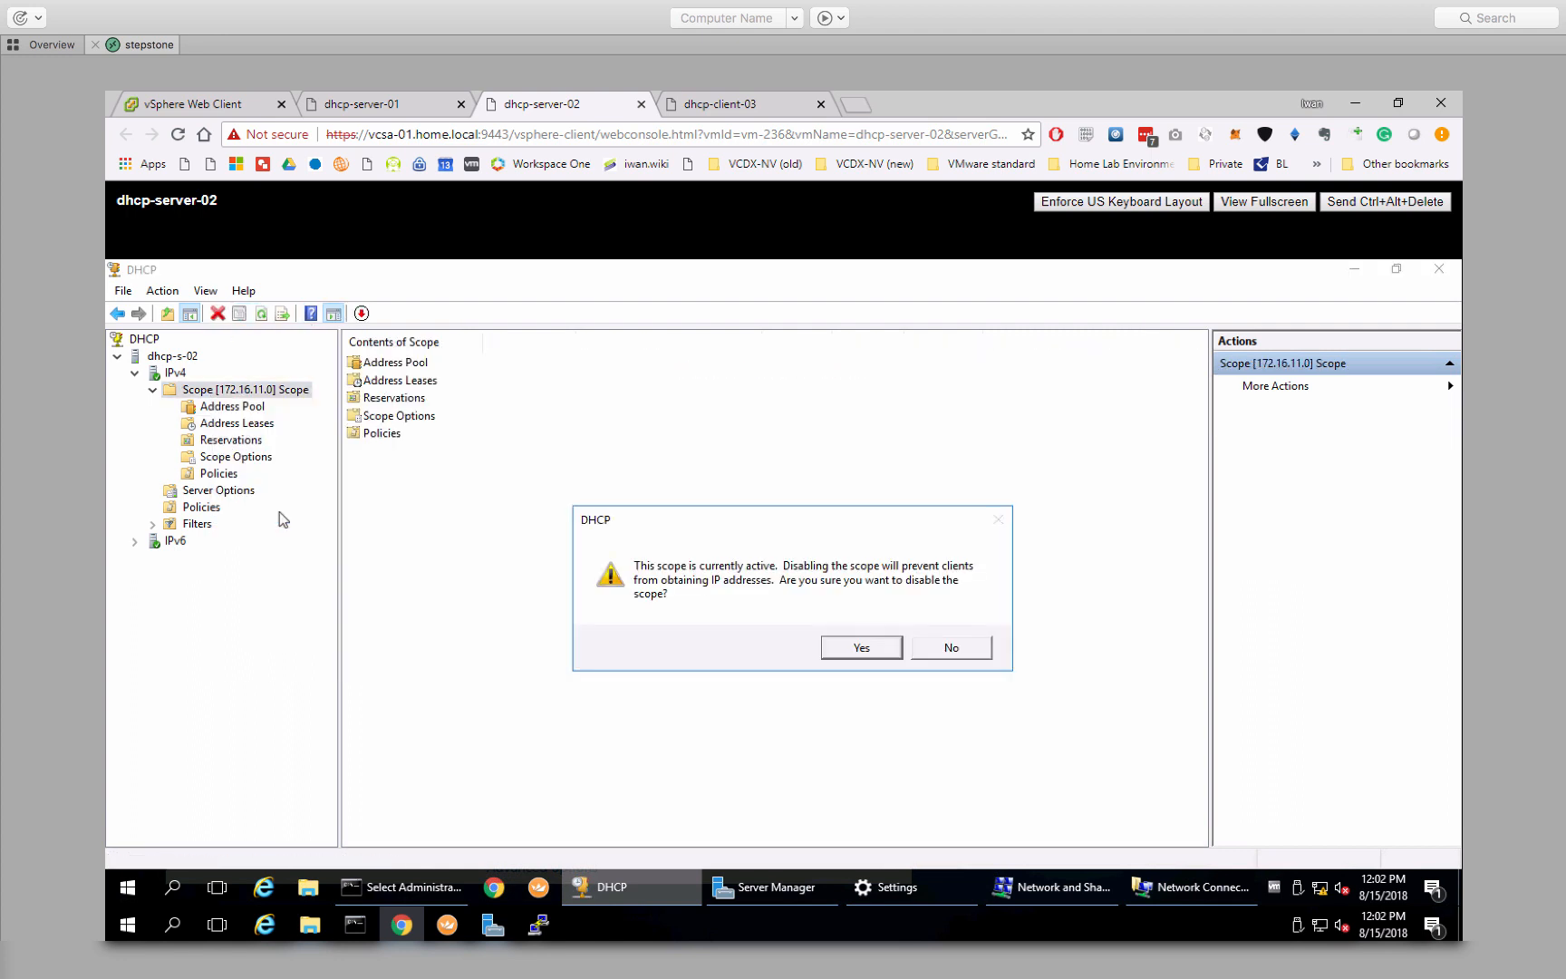
left_click(861, 647)
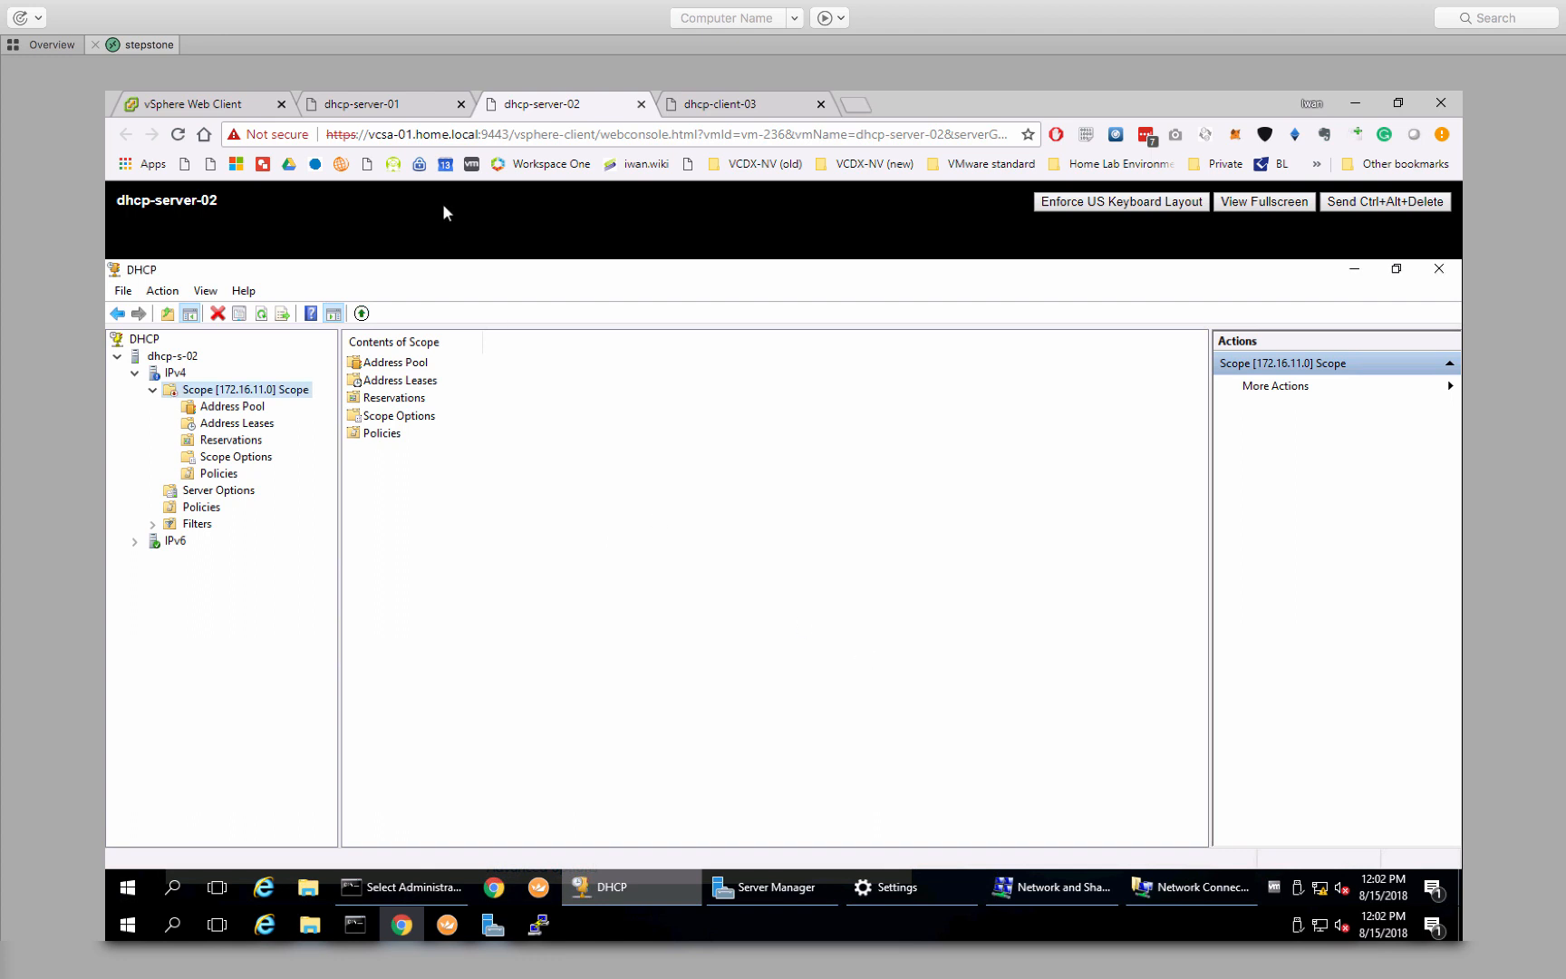
- Activate the 172.16.11.0 scope on dhcp-server-01 and compare the scope status on both DHCP servers
left_click(373, 105)
right_click(200, 396)
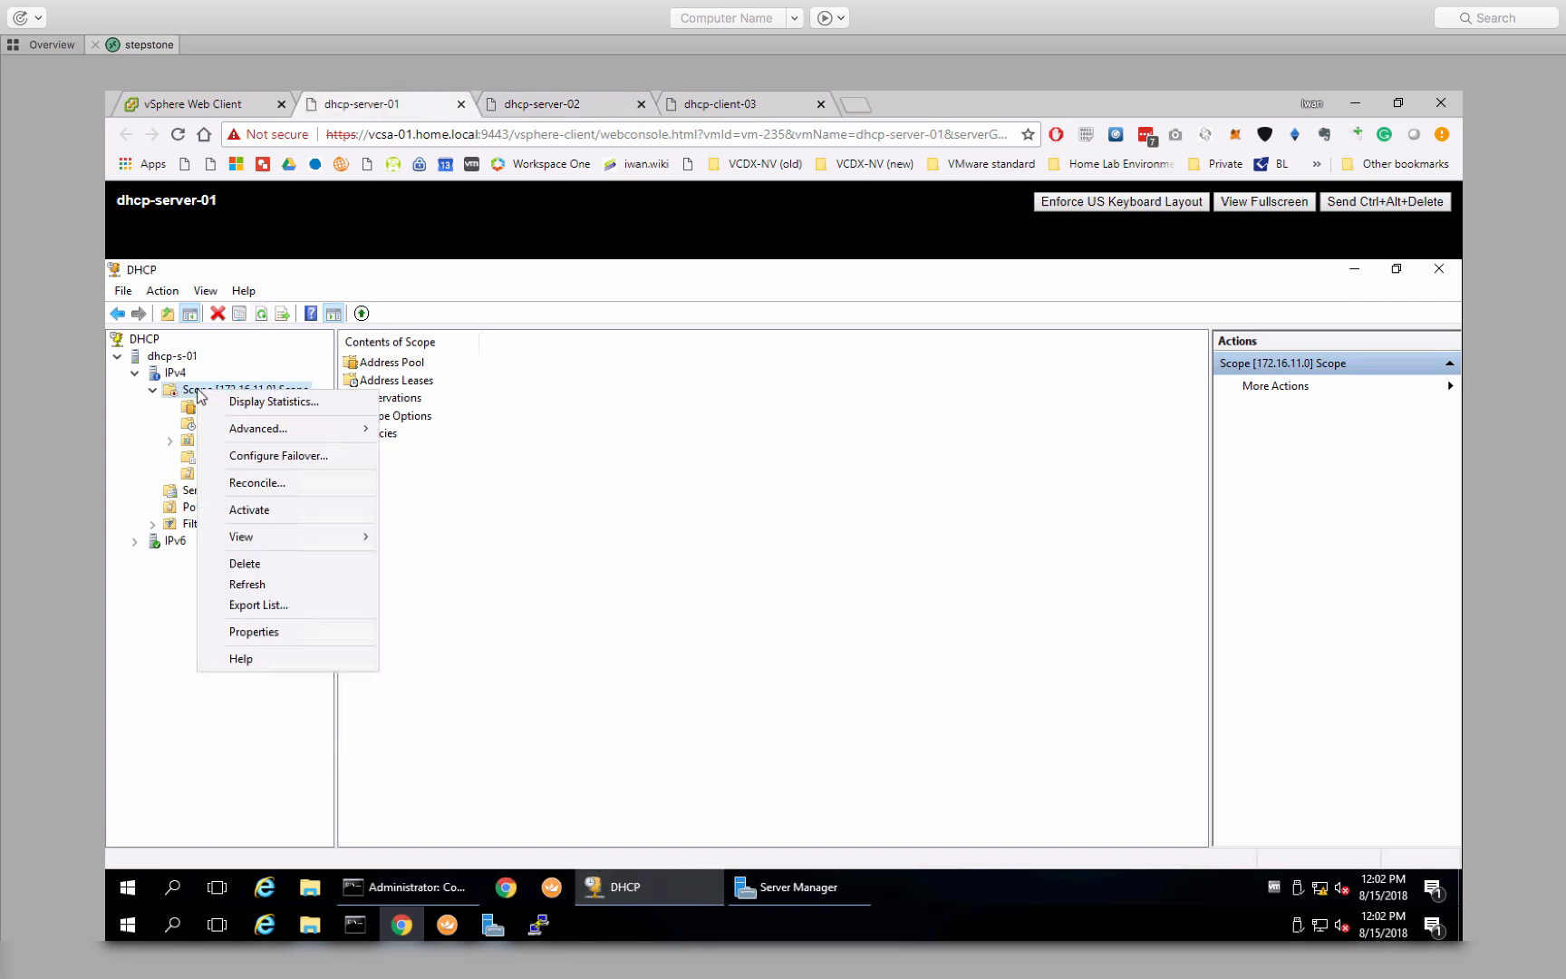
left_click(260, 515)
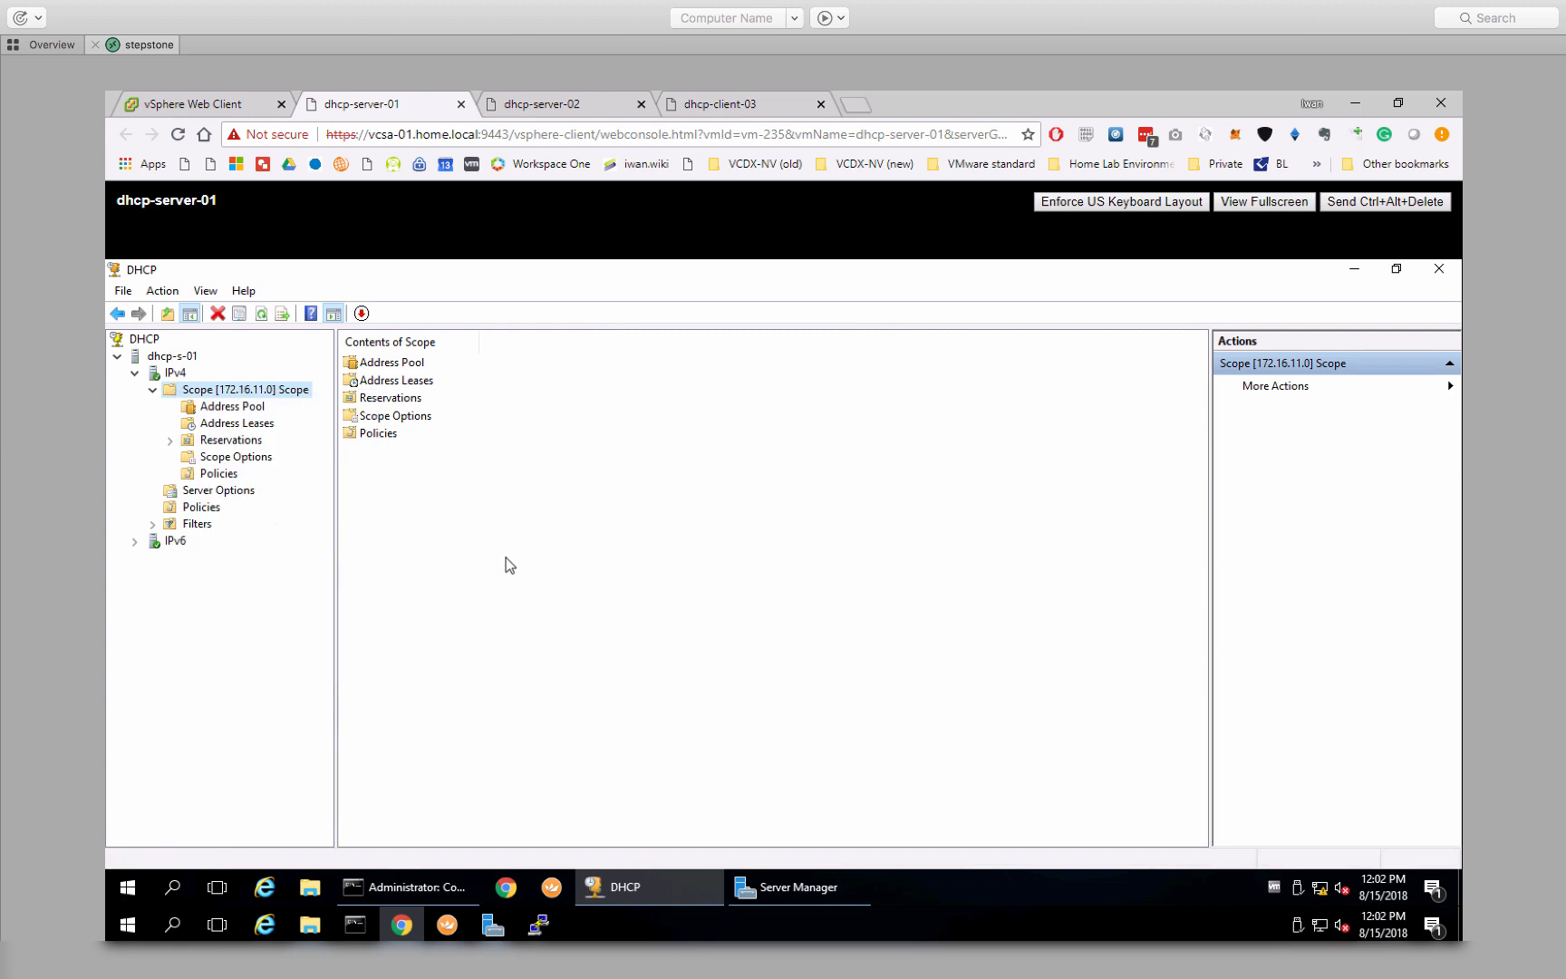
left_click(532, 107)
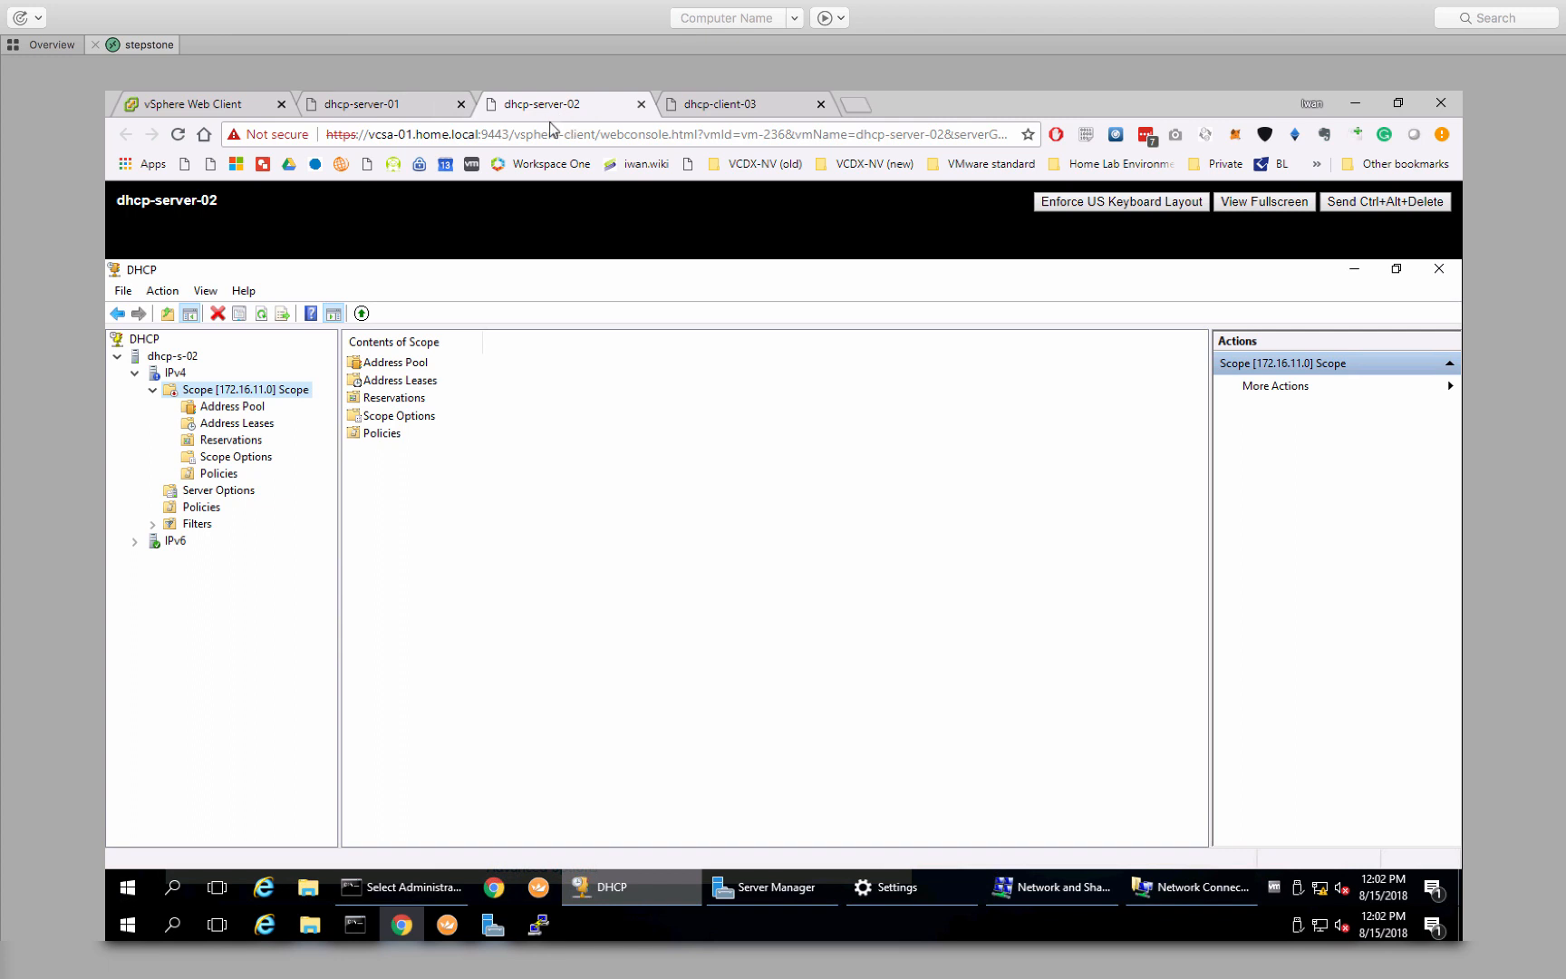
left_click(369, 109)
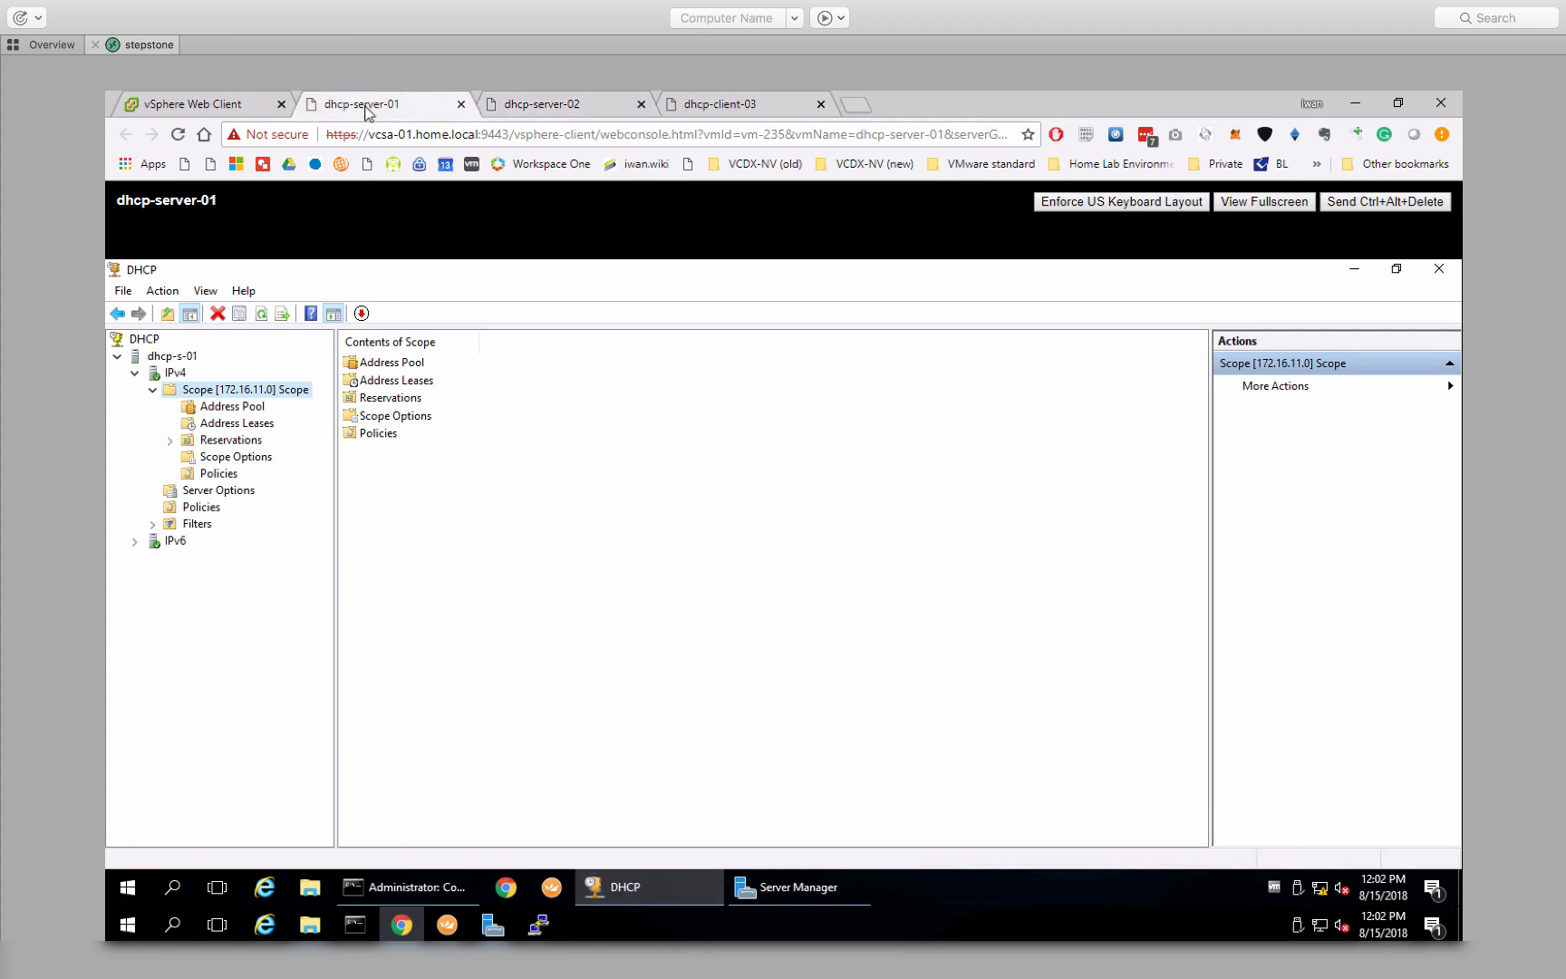
- Run ipconfig /renew on dhcp-client-03 to request an address from dhcp-server-01
left_click(718, 109)
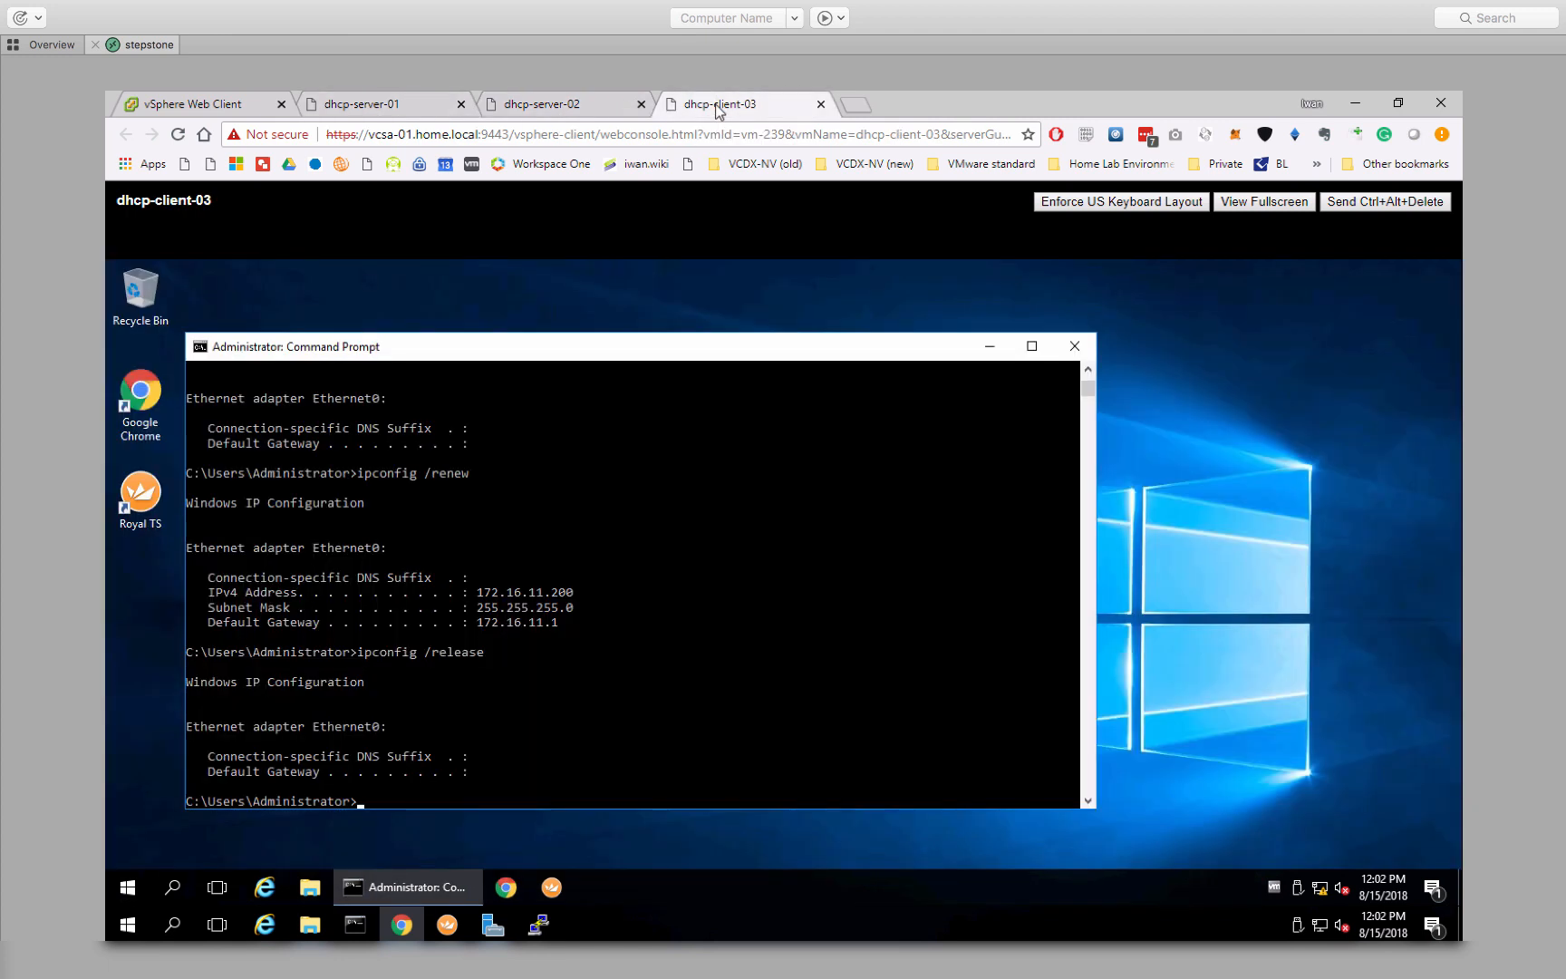
key("Up")
key("Up")
key("Return")
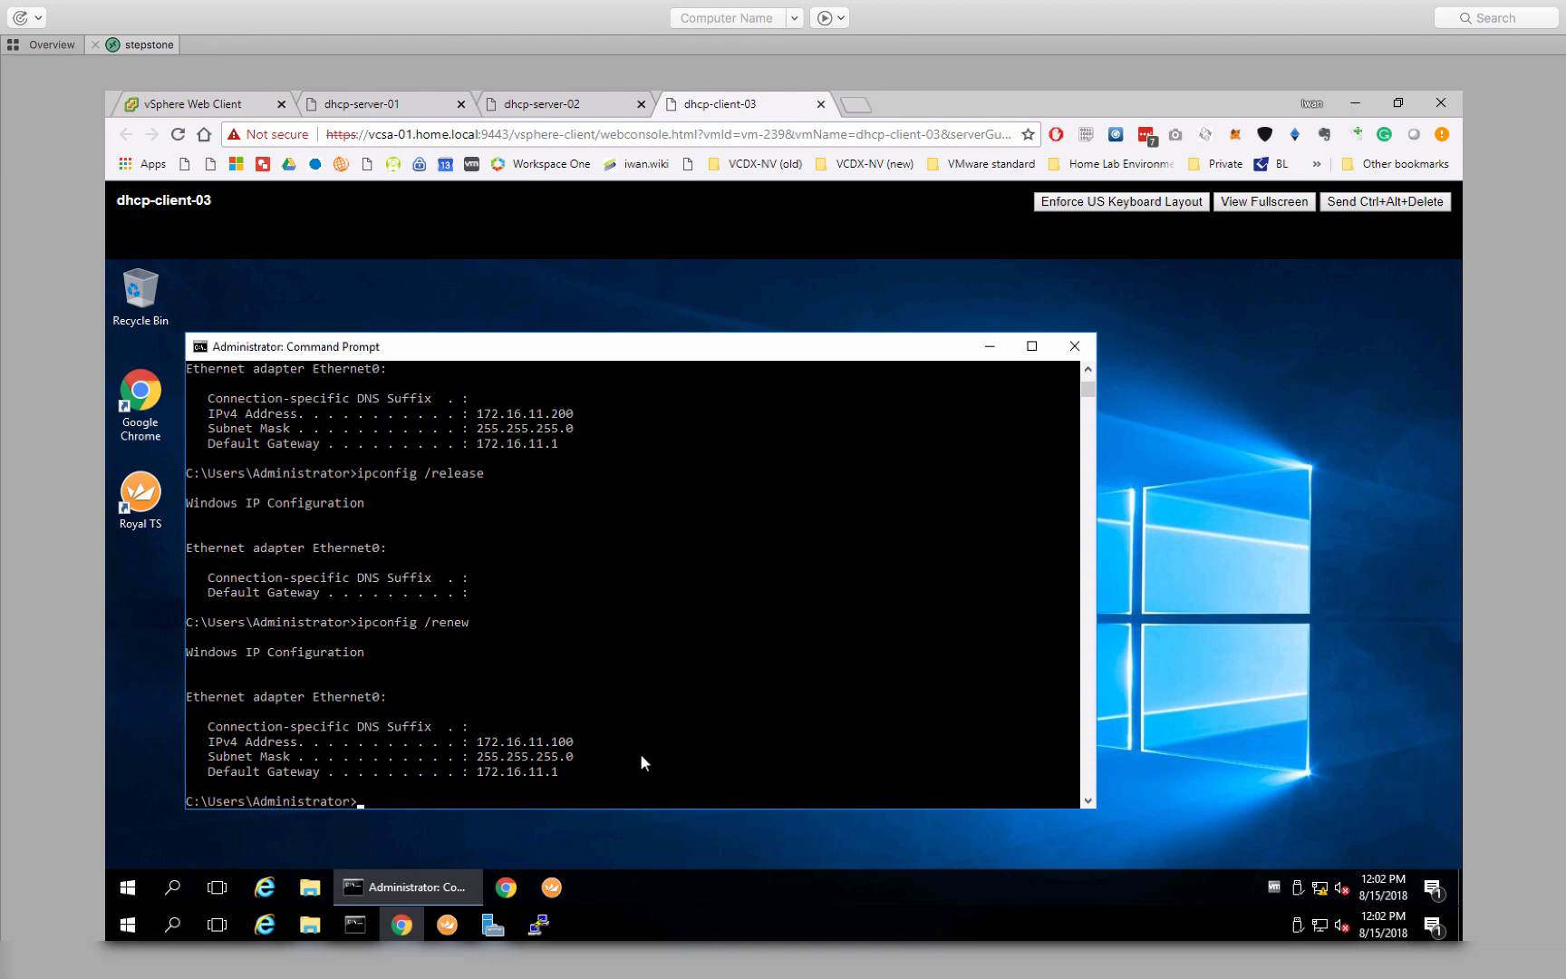
- Run ipconfig /release on dhcp-client-03 to give up its address from dhcp-server-01
key("Up")
key("BackSpace")
key("BackSpace")
key("BackSpace")
type("lease")
key("Return")
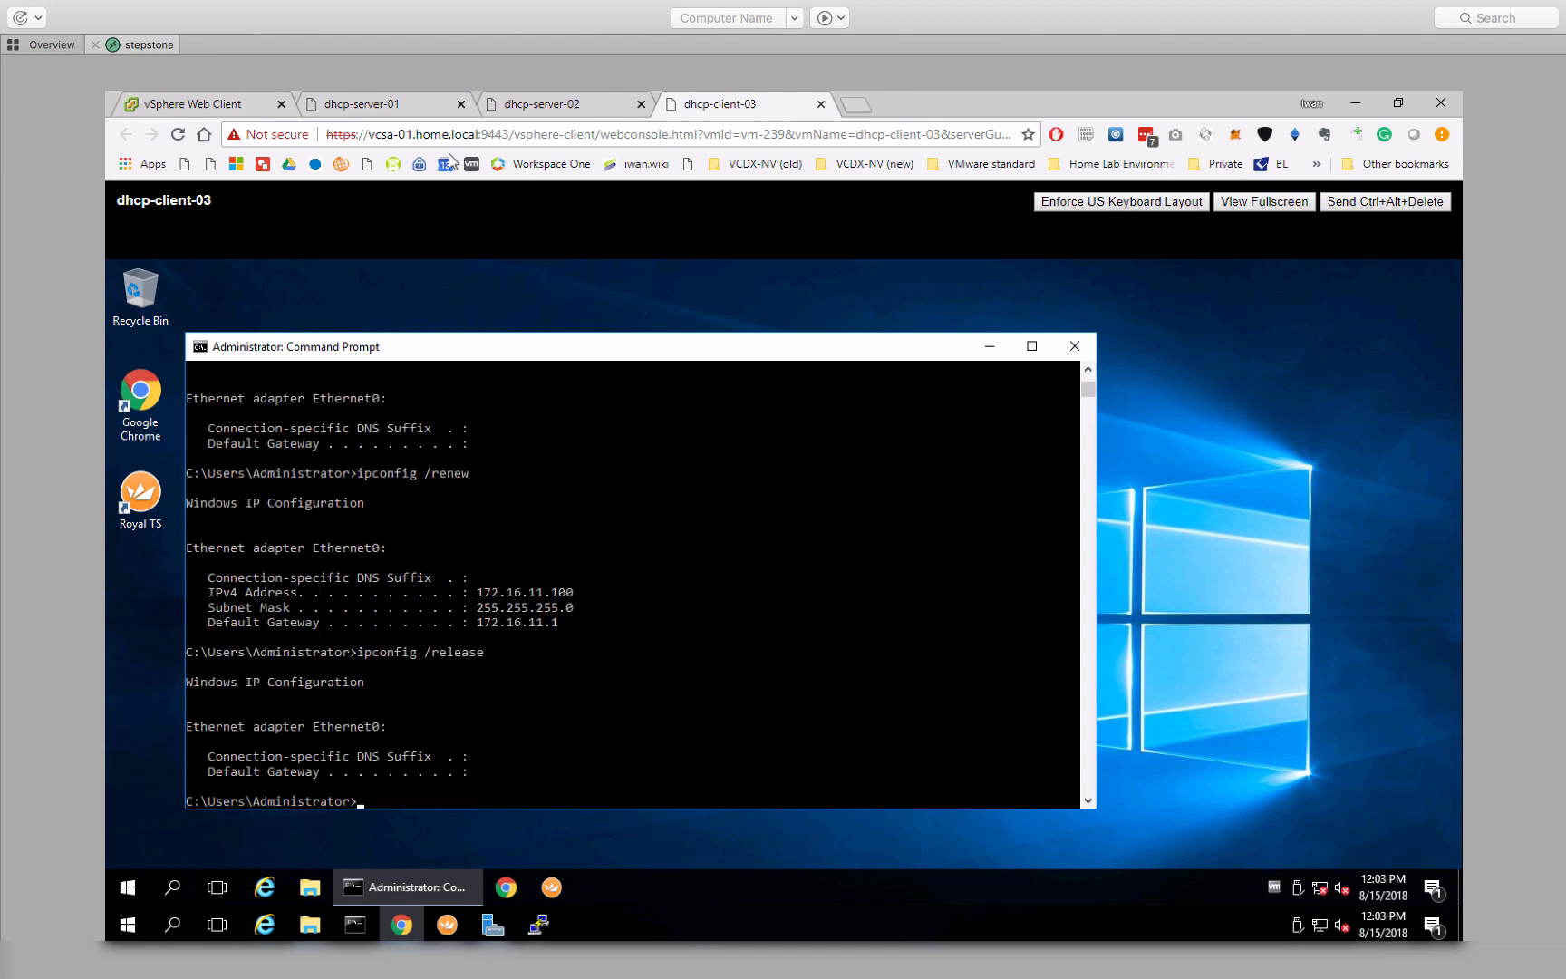
- Activate the 172.16.11.0 scope on dhcp-server-02 and compare the scope status on both DHCP servers
left_click(426, 112)
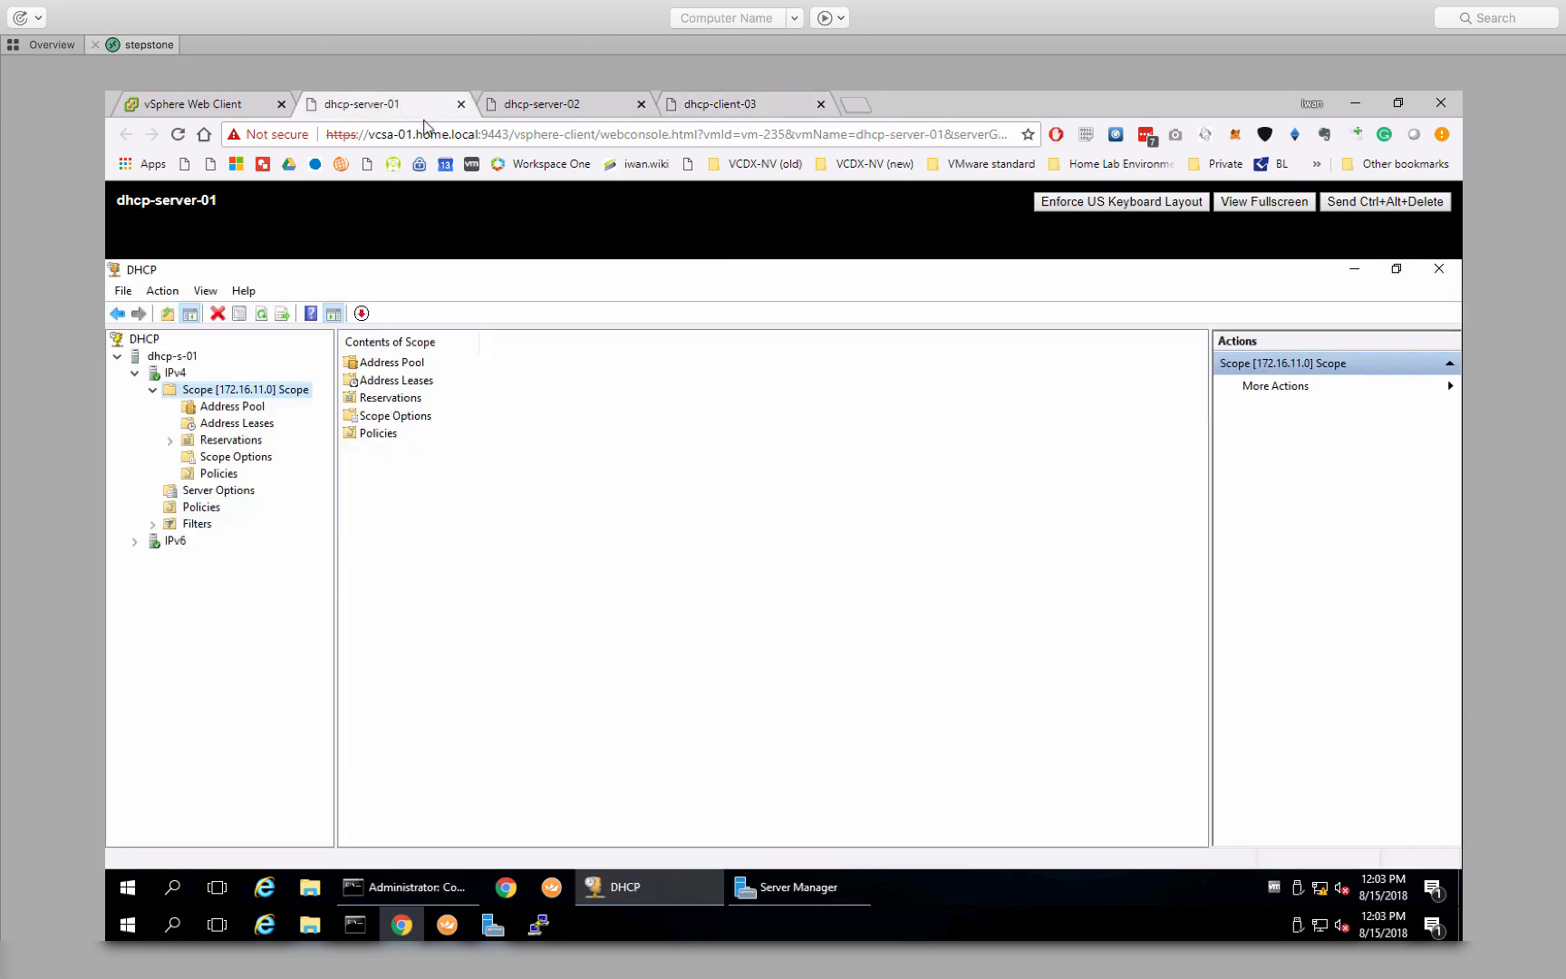
left_click(555, 107)
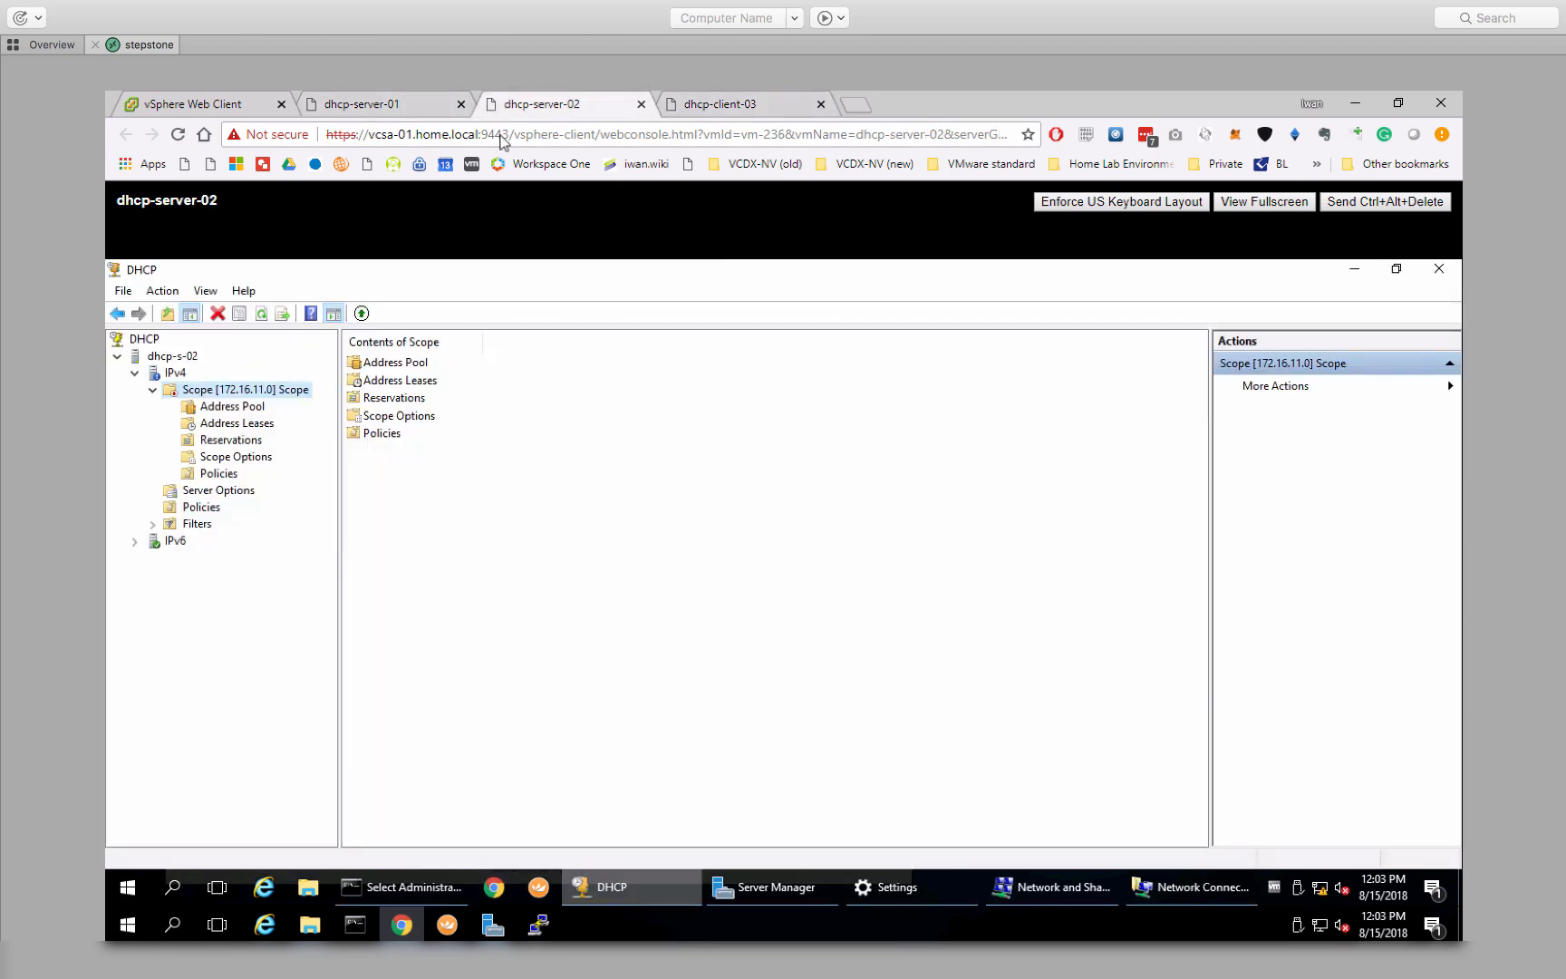
right_click(202, 390)
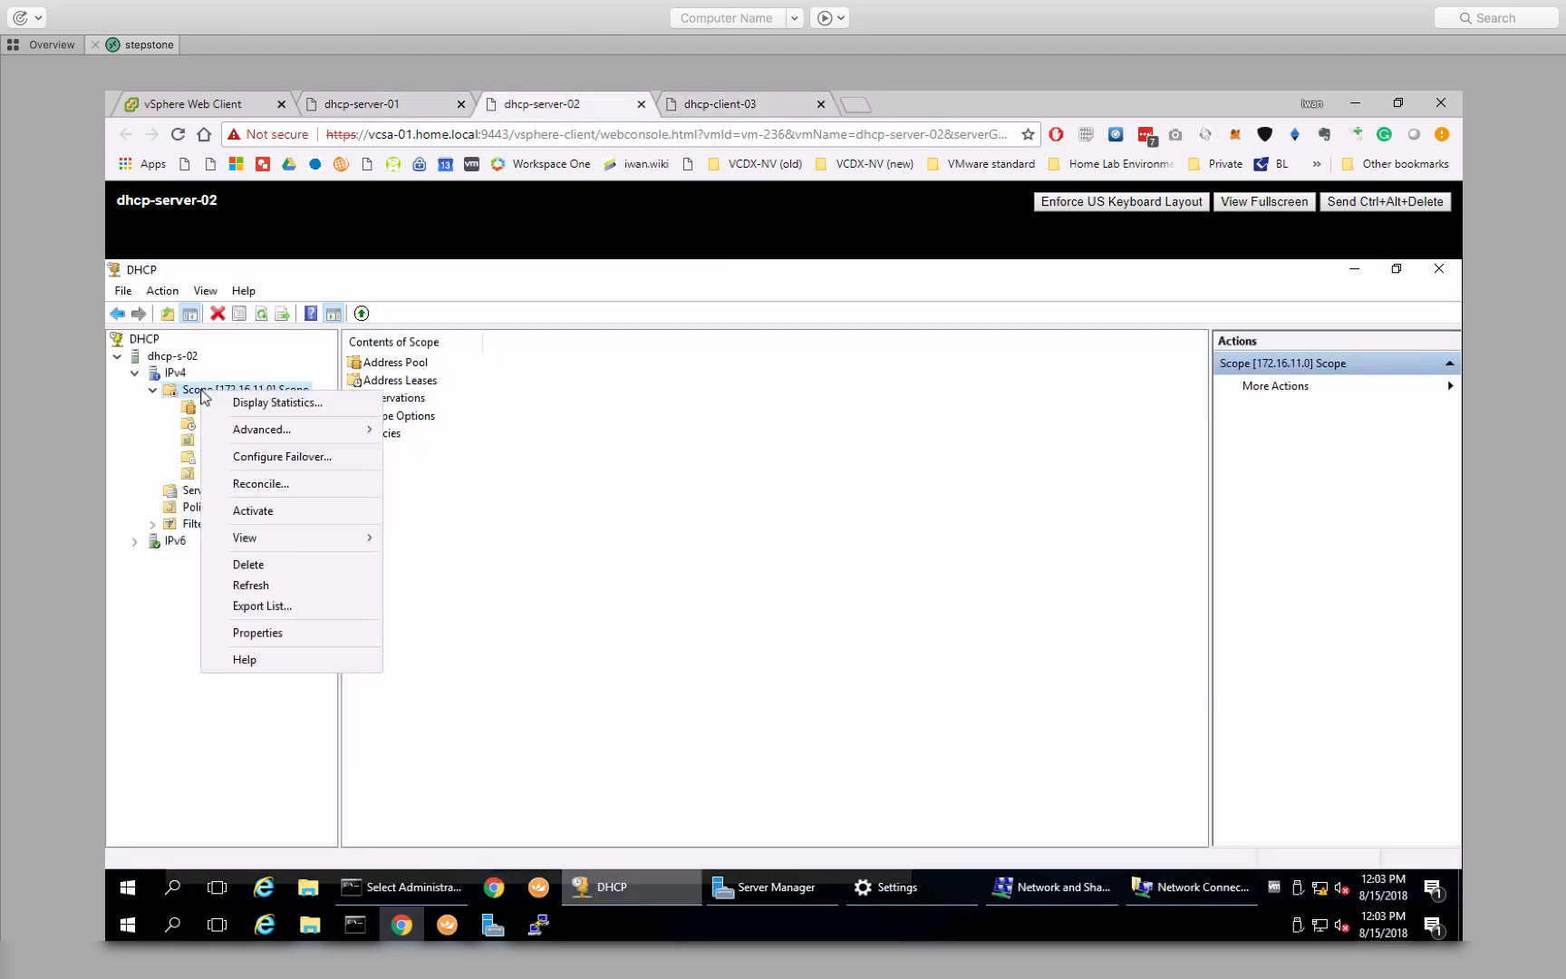
left_click(266, 513)
left_click(372, 107)
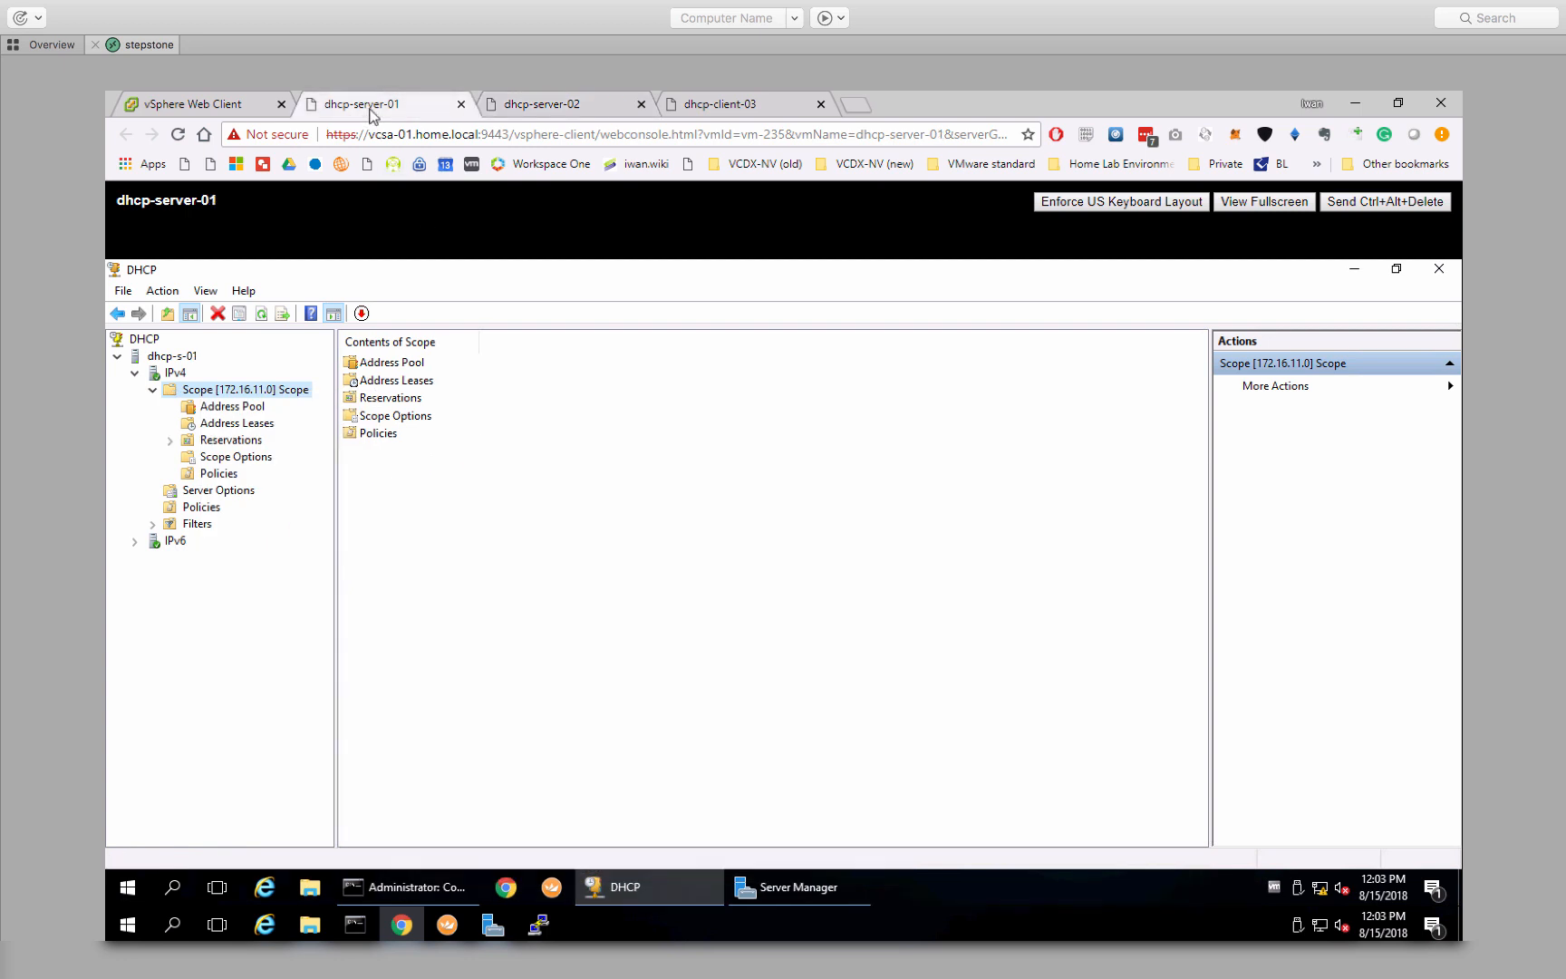
left_click(541, 109)
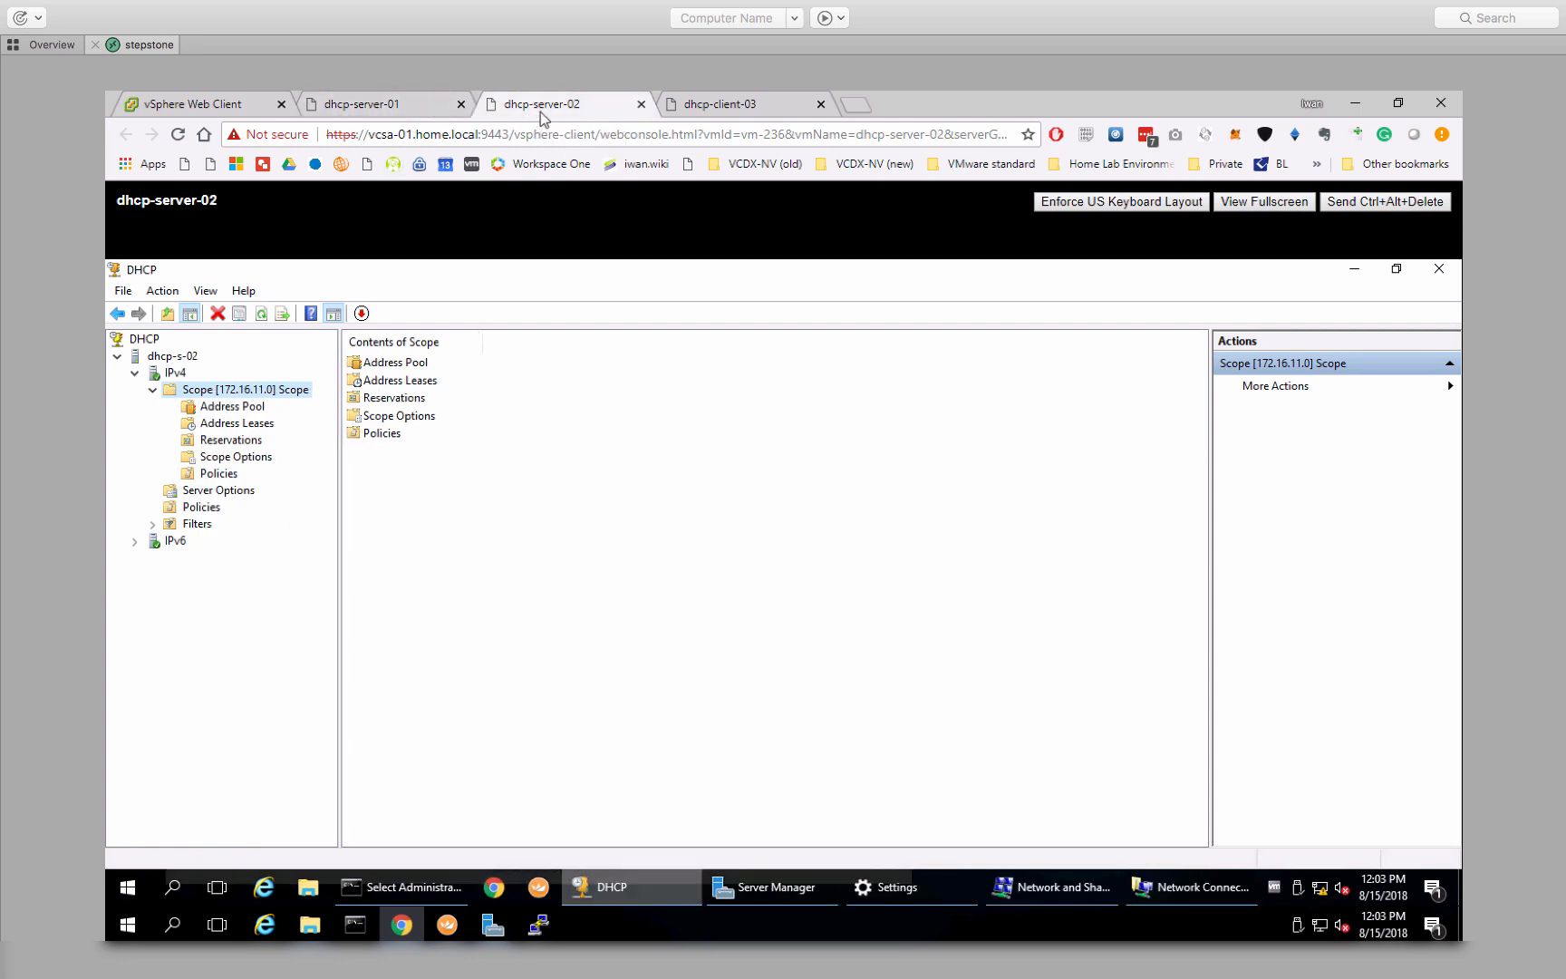
left_click(407, 114)
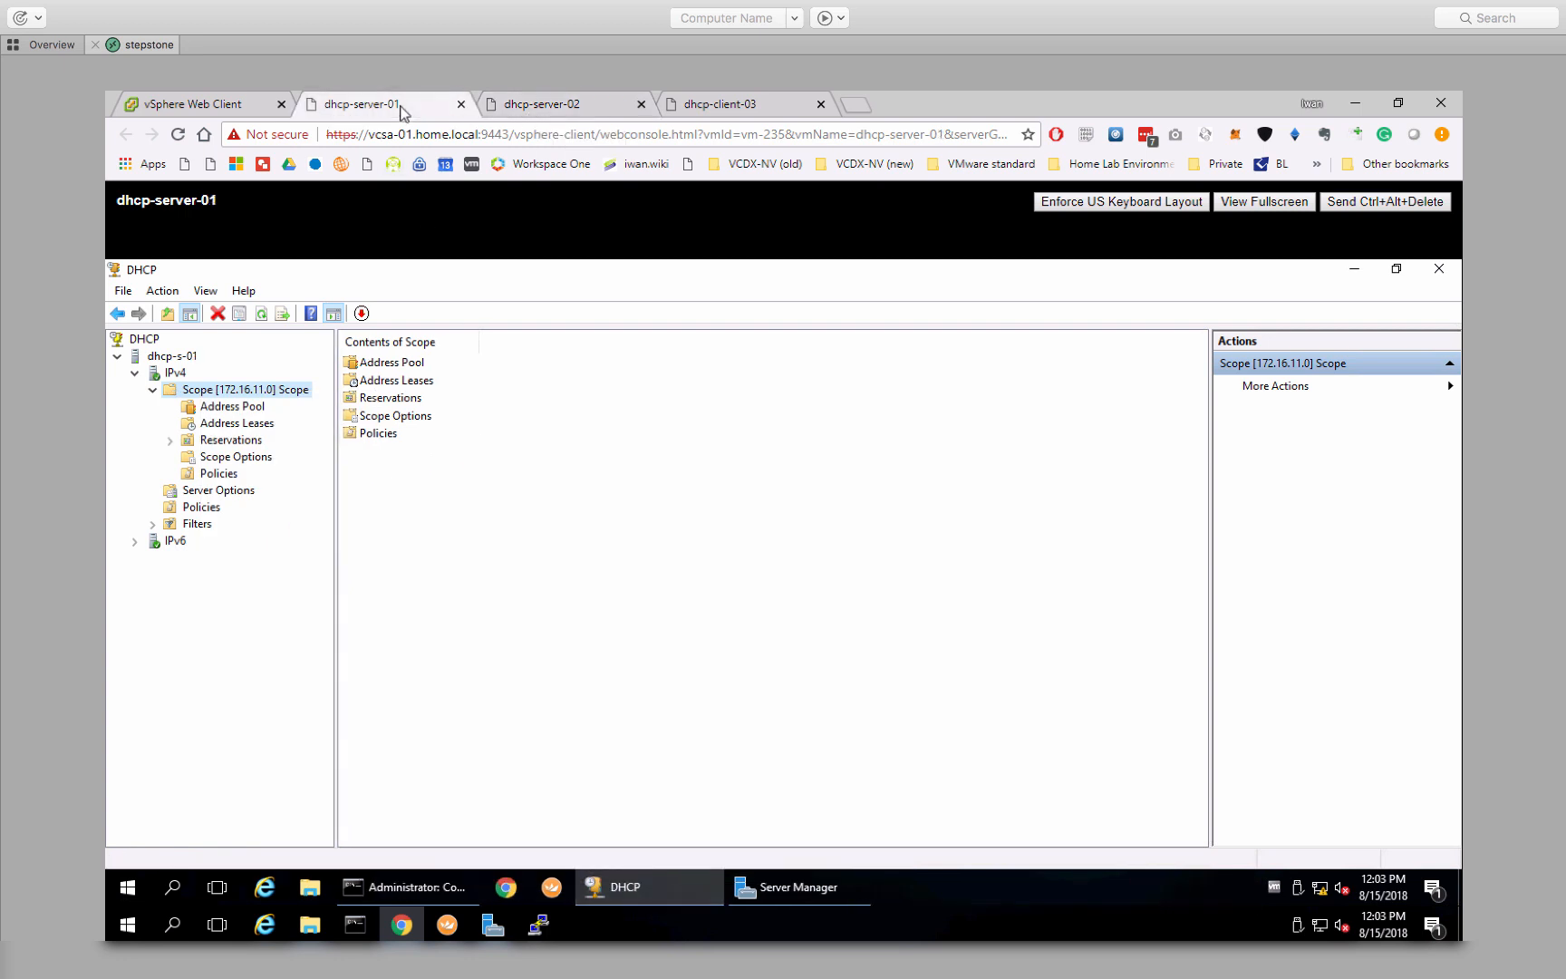
left_click(544, 110)
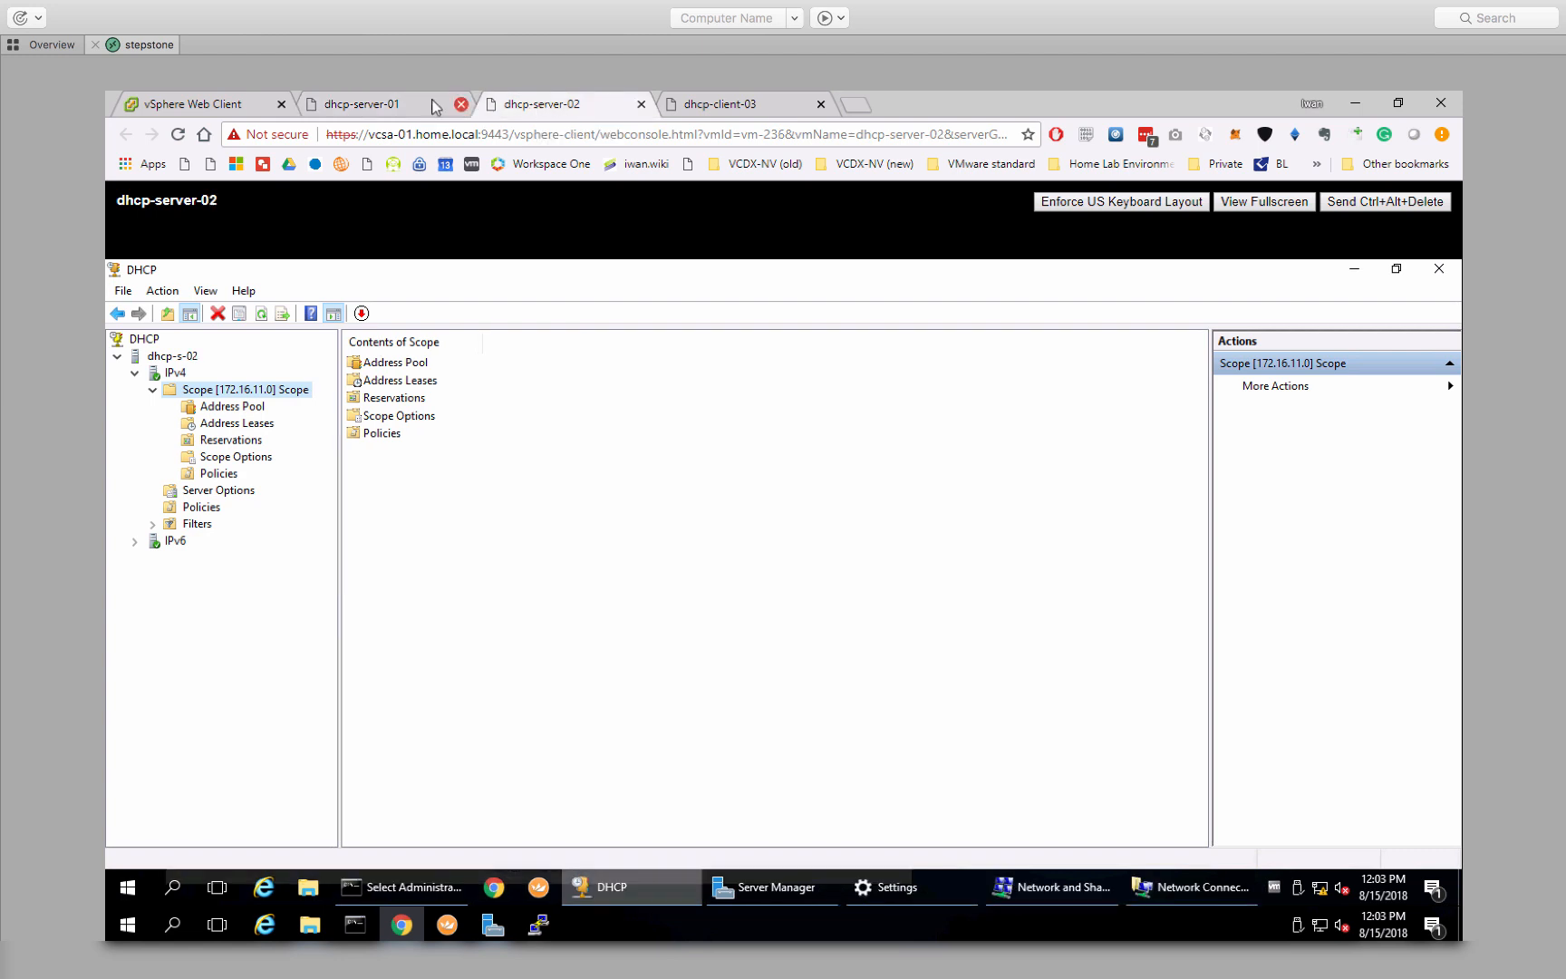
left_click(392, 106)
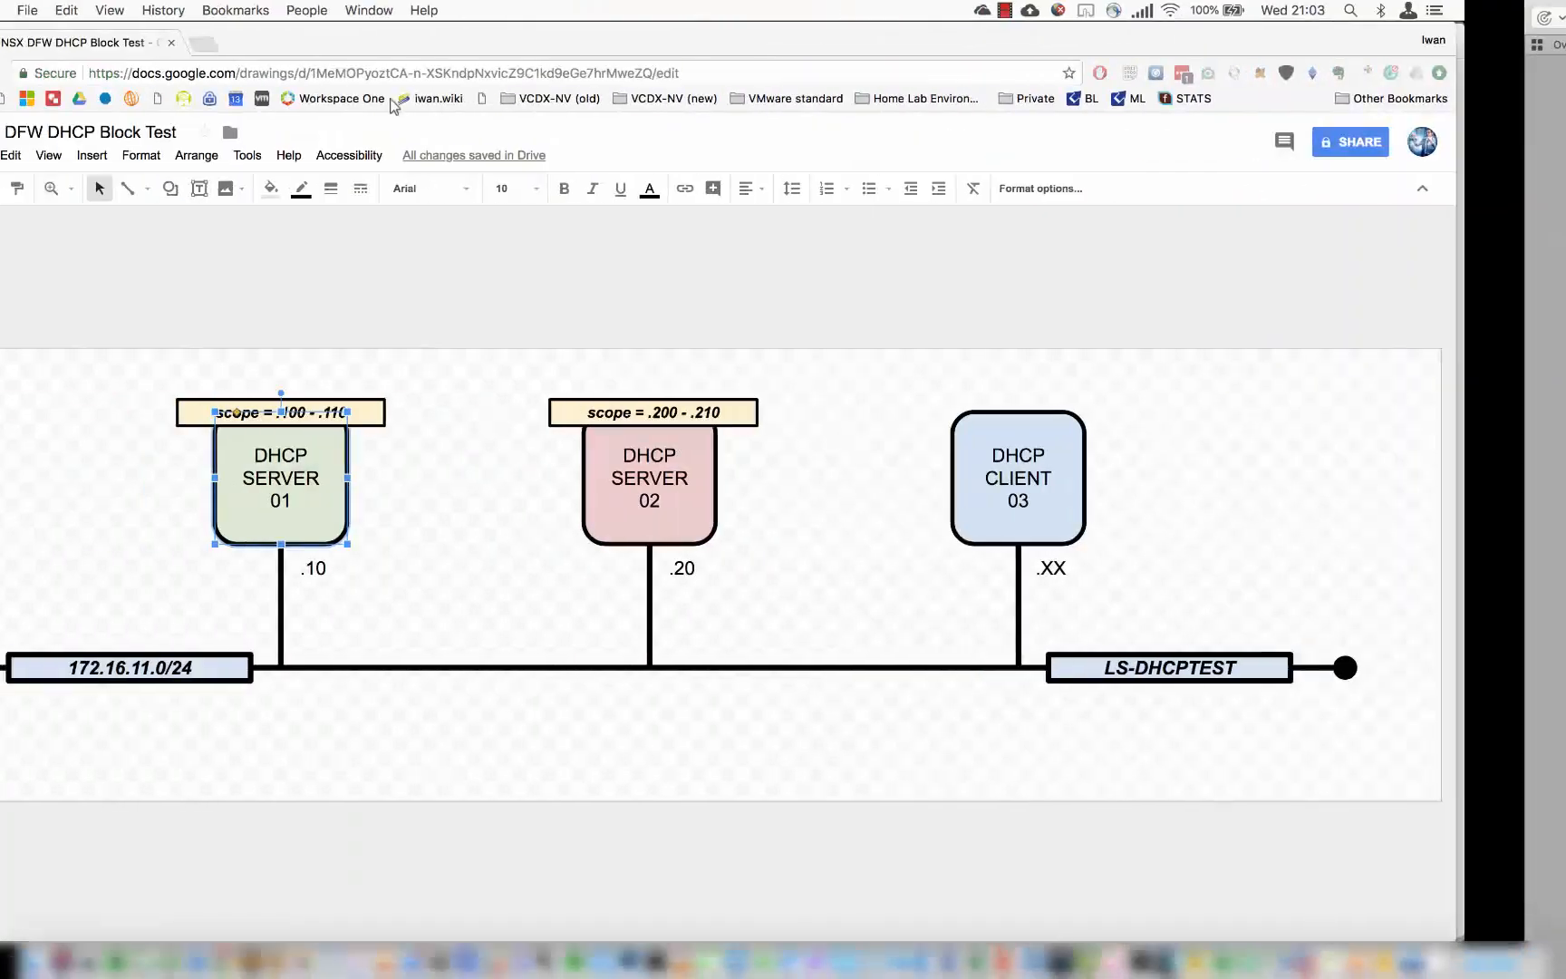
- Review DHCP servers 01 and 02 and their scopes in the NSX DFW DHCP Block Test network diagram
left_click(530, 512)
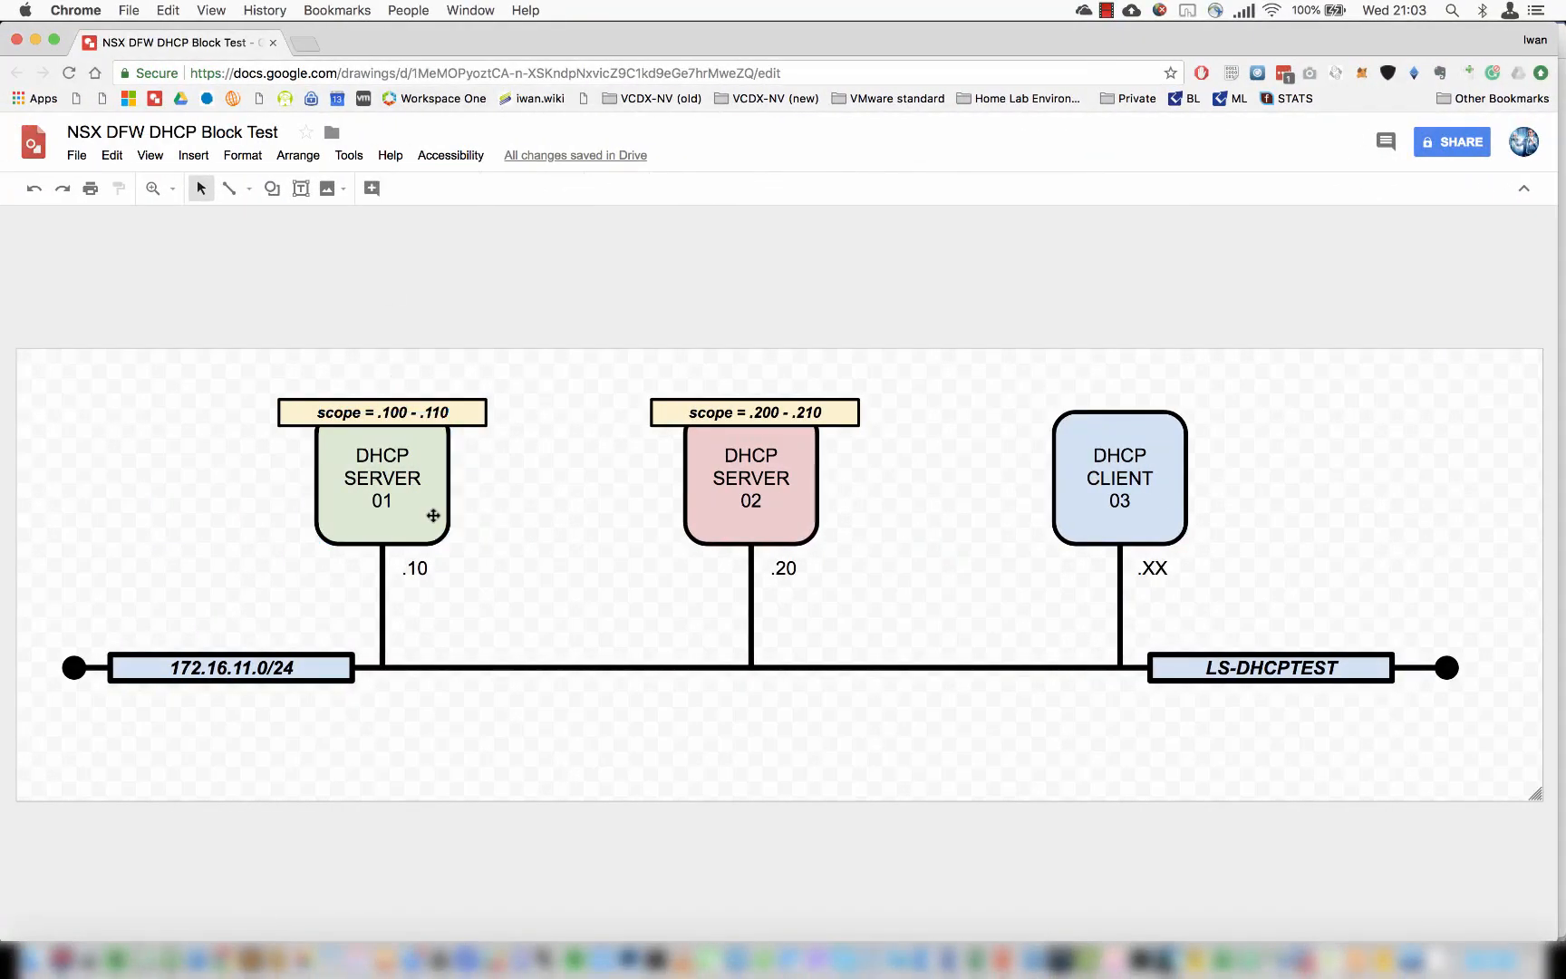
left_click(428, 513)
left_click(697, 518)
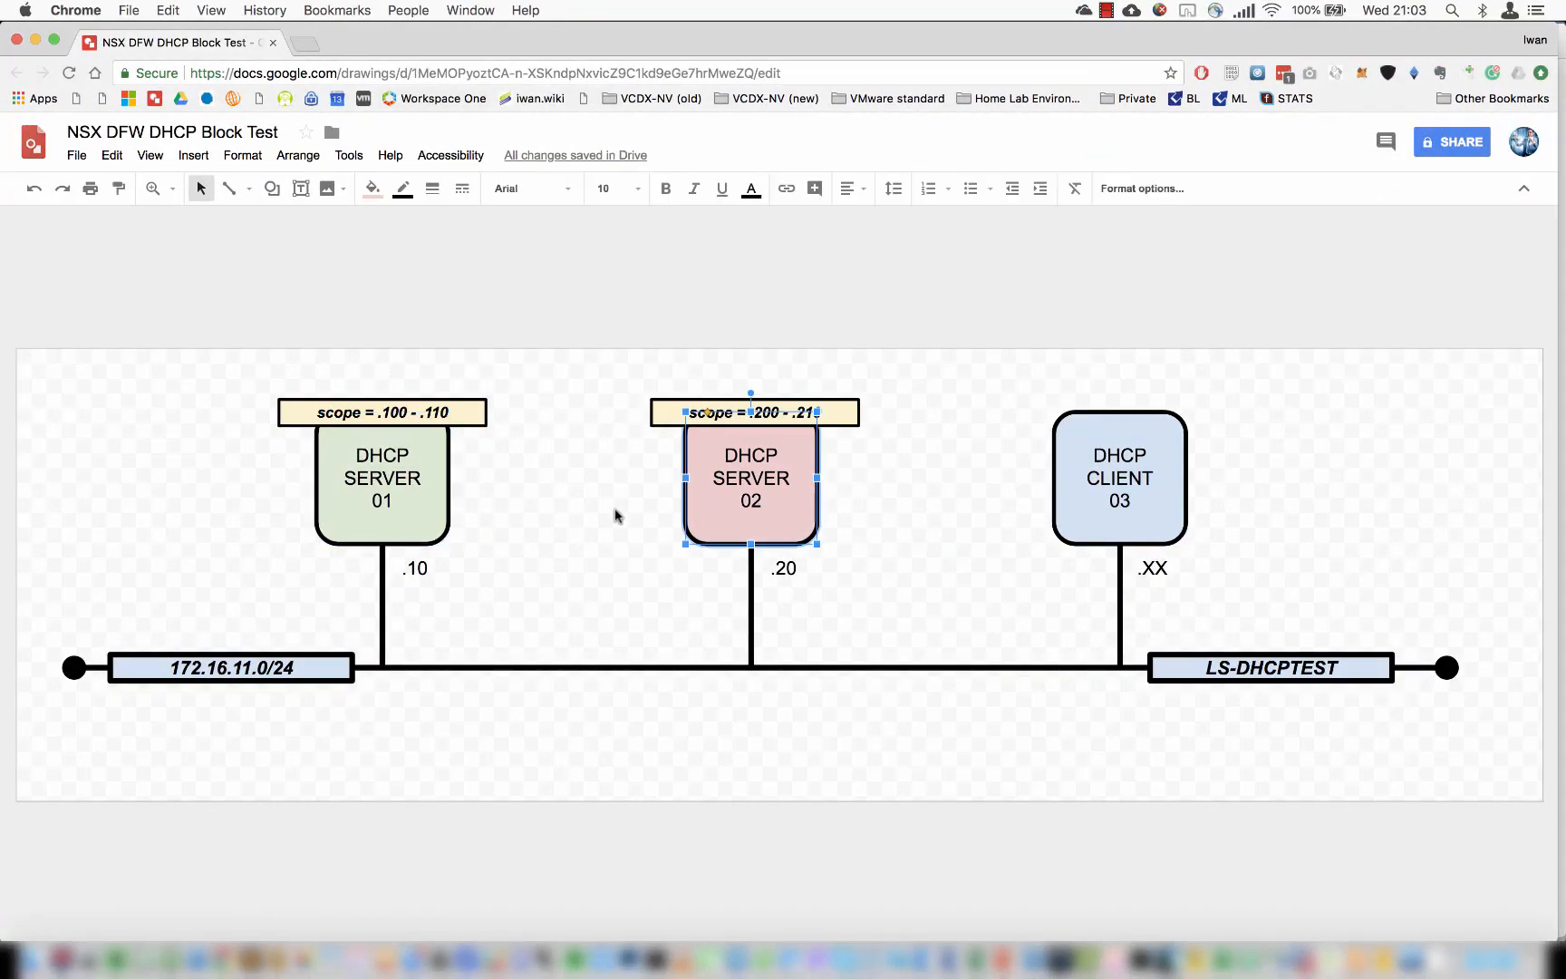
left_click(427, 506)
left_click(706, 524)
left_click(431, 504)
left_click(519, 529)
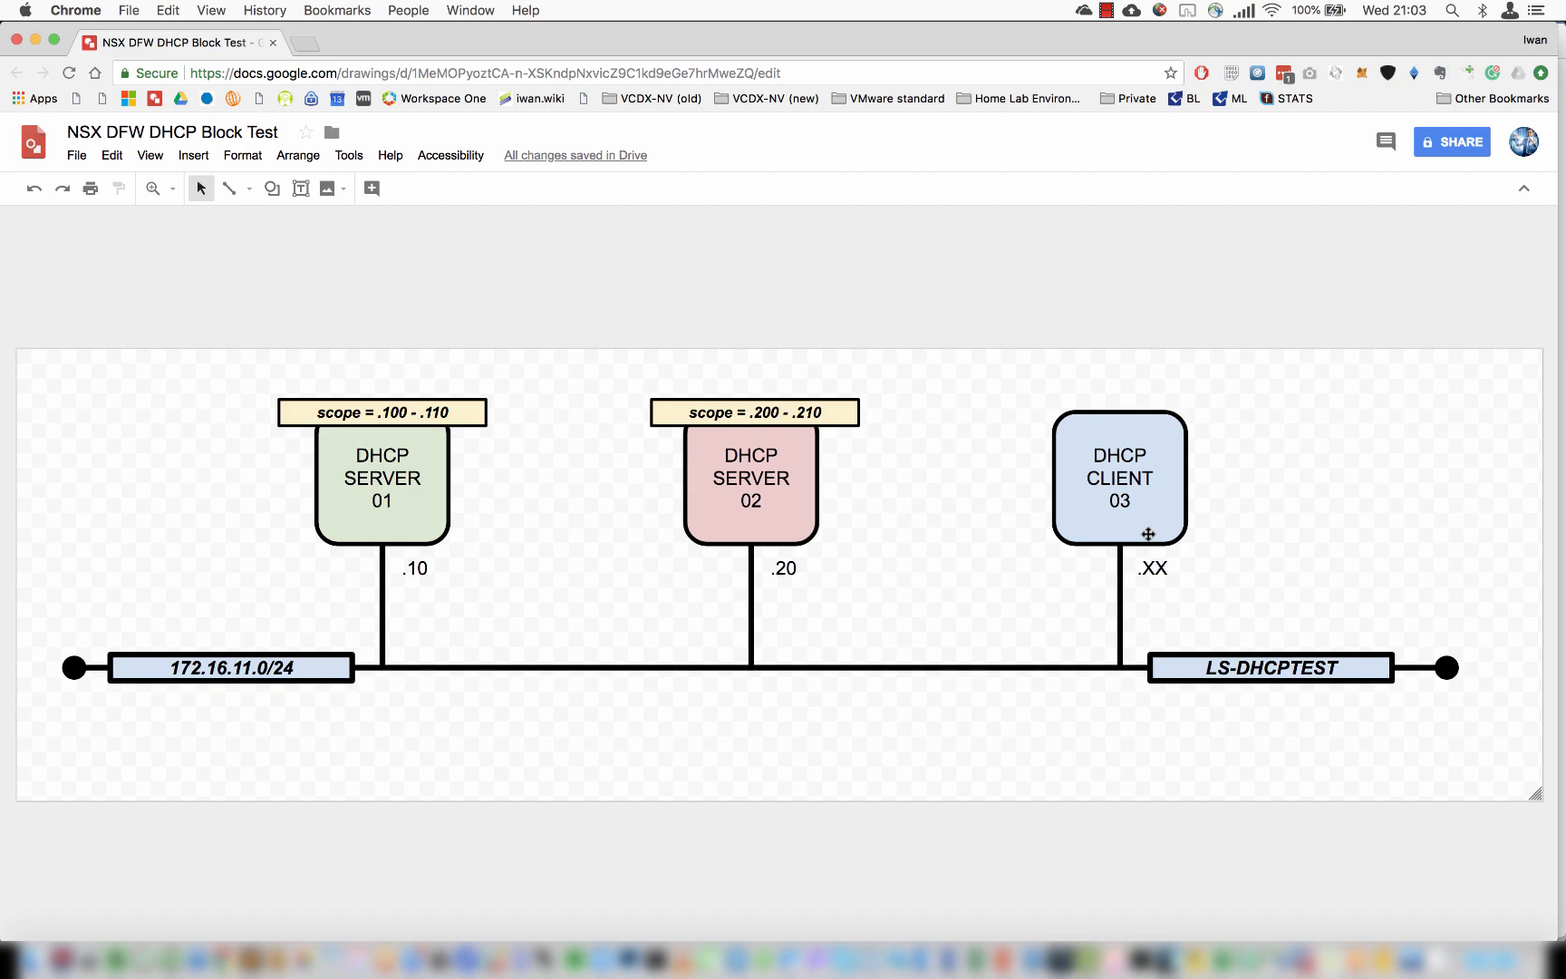
- Return to the vSphere Web Client and display the NSX firewall rules in Default Section Layer3
key("ctrl+Right")
left_click(214, 106)
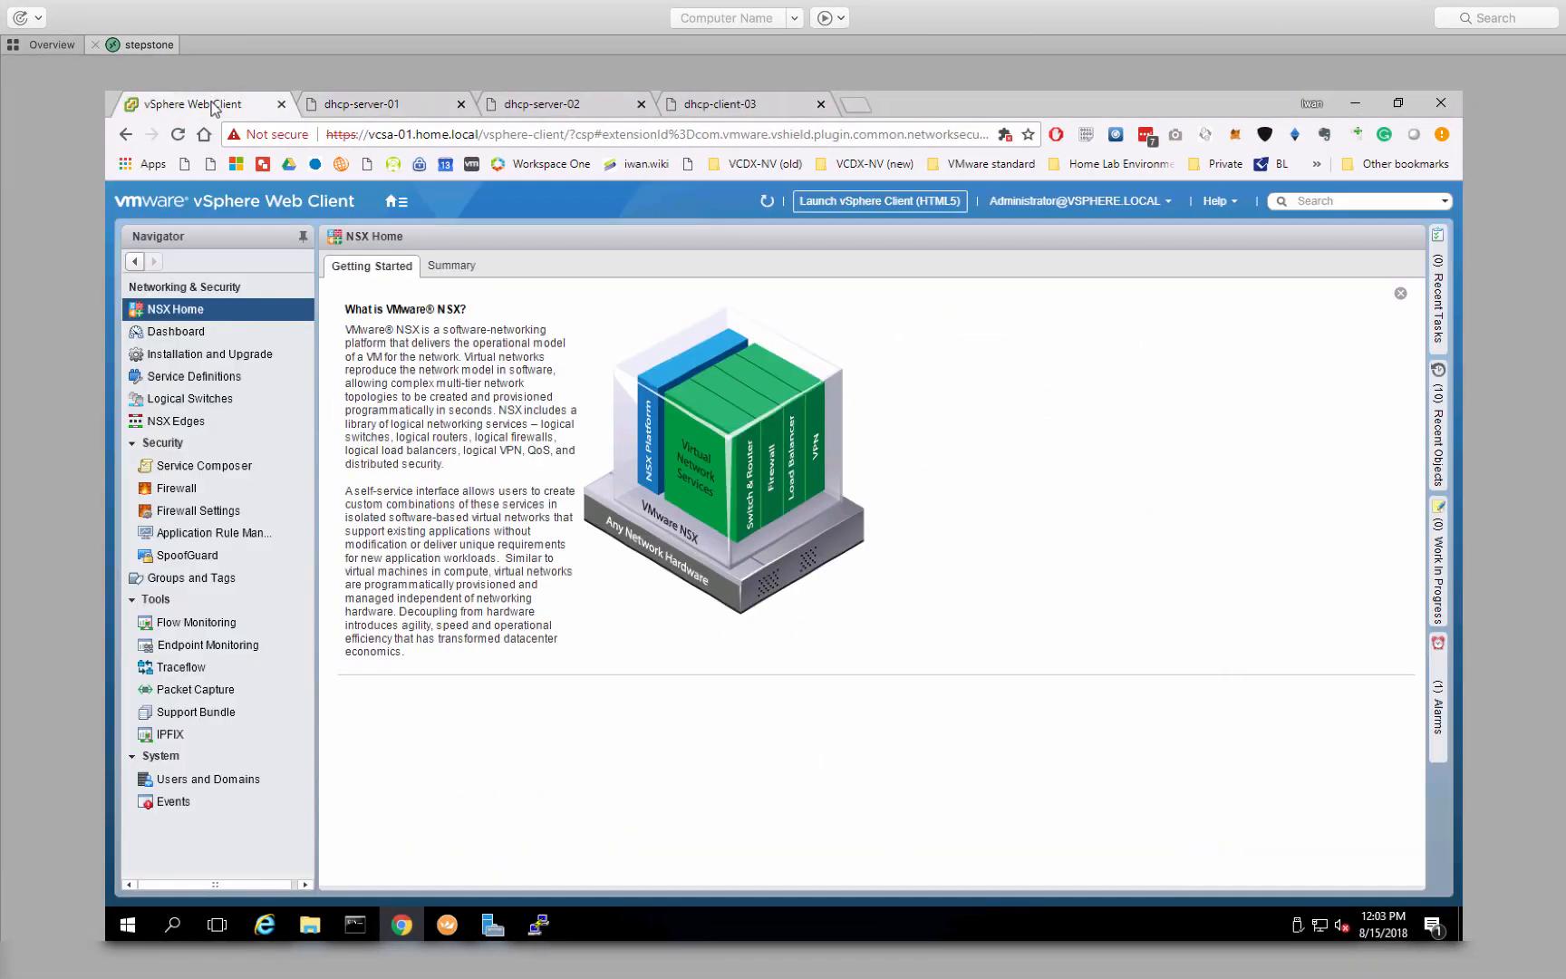
left_click(182, 490)
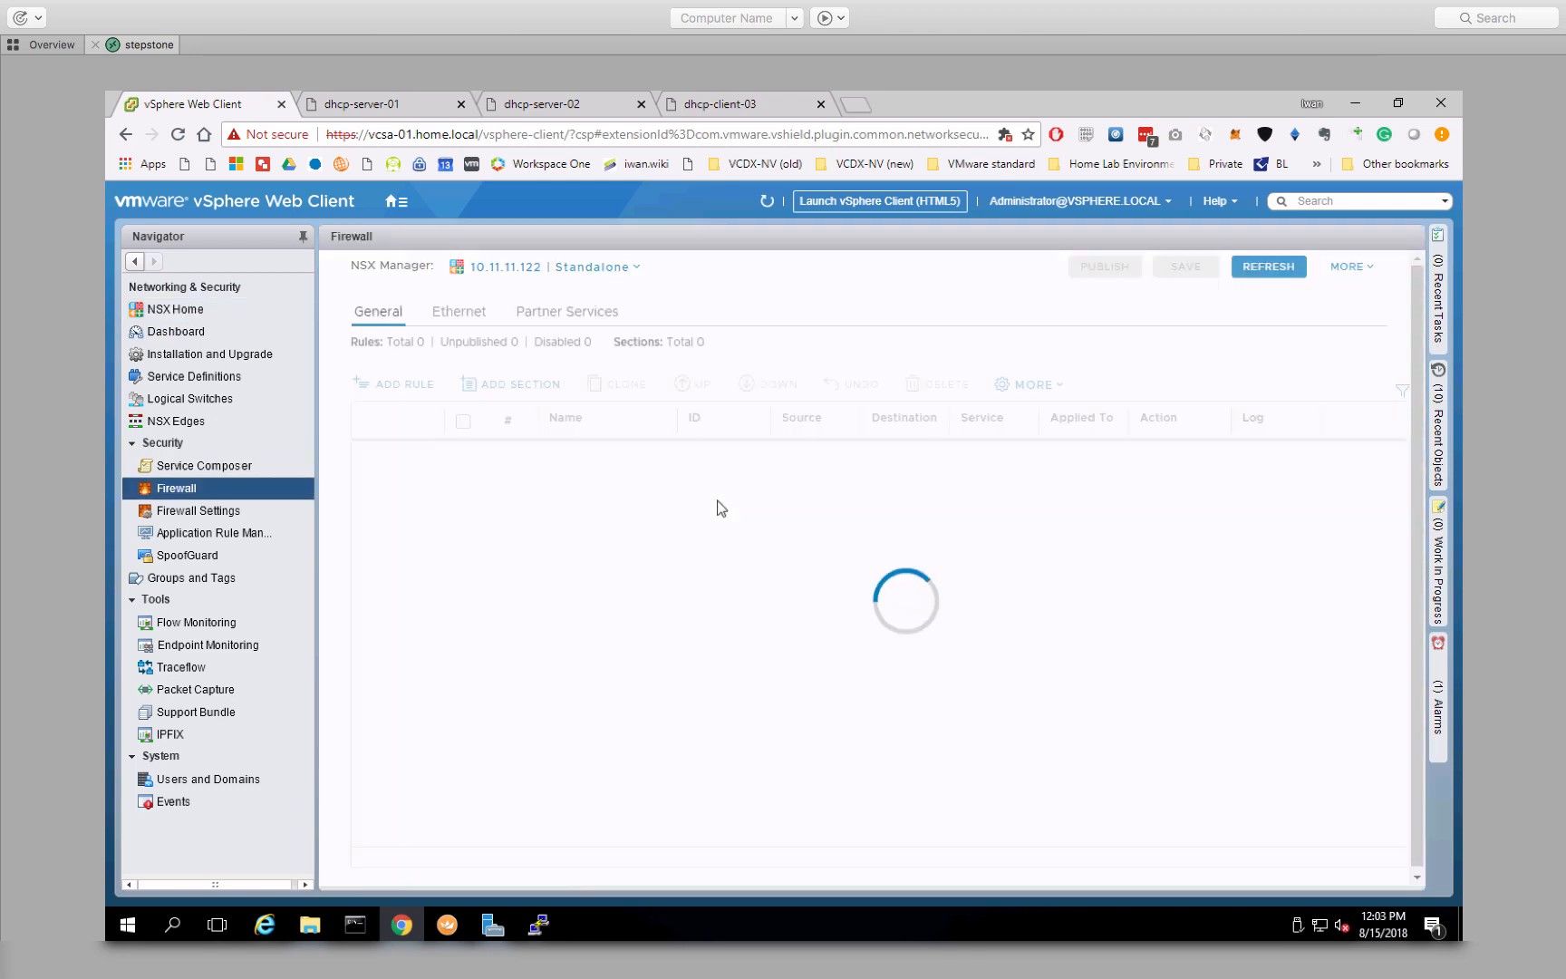
left_click(343, 466)
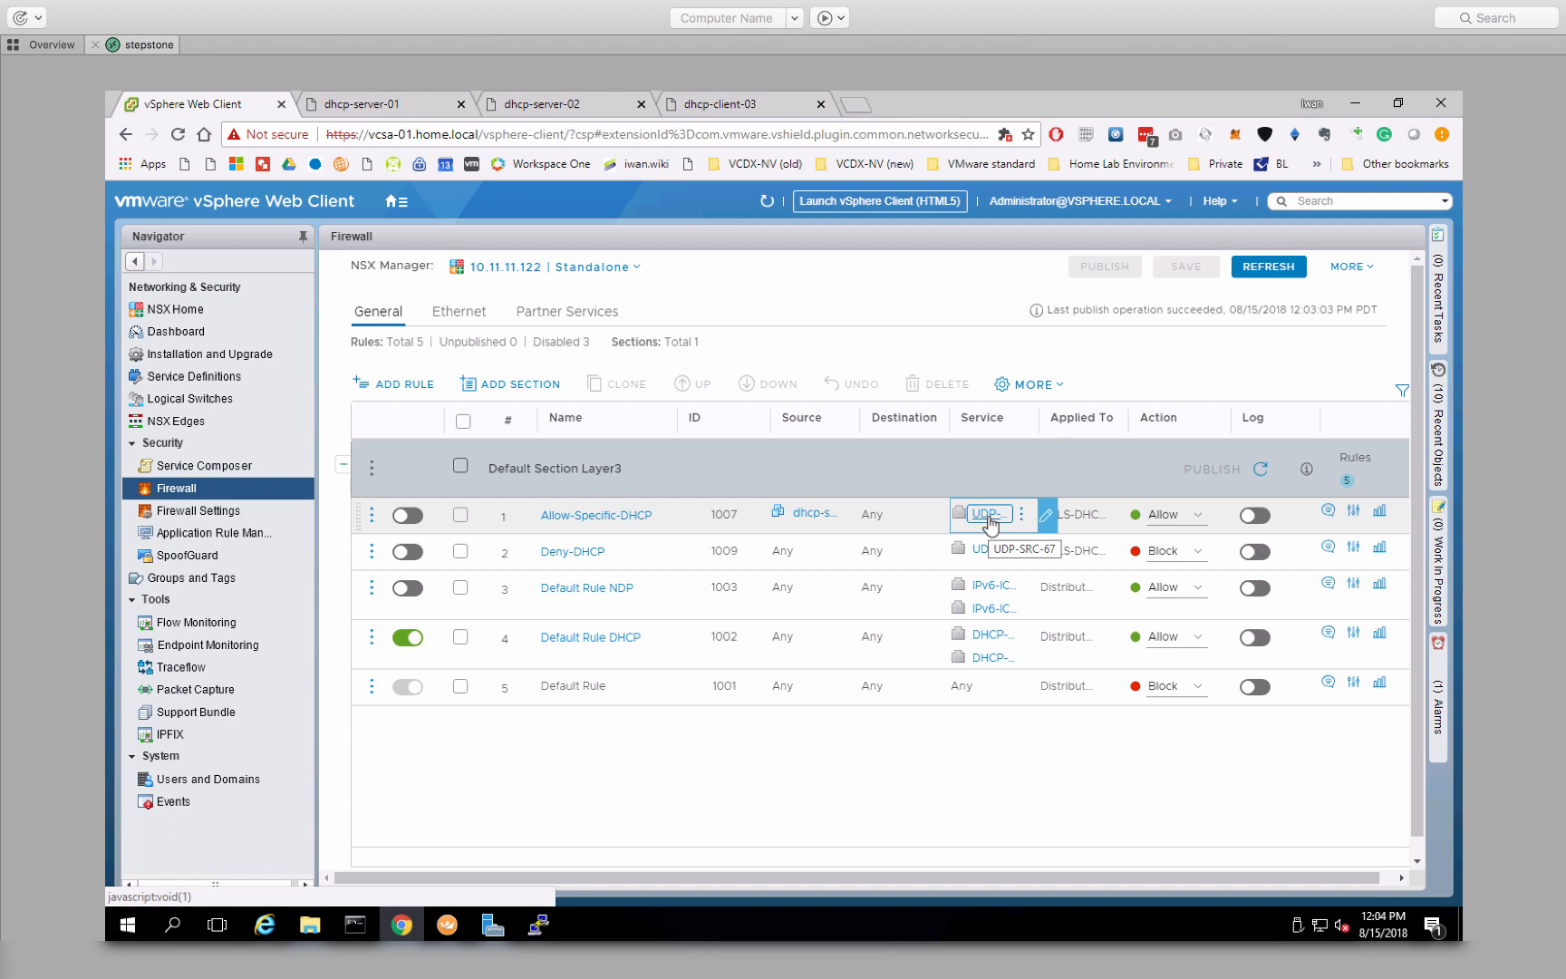
- Compare the service protocol and port details of the Allow-Specific-DHCP rule with those of the Default Rule DHCP services
left_click(988, 513)
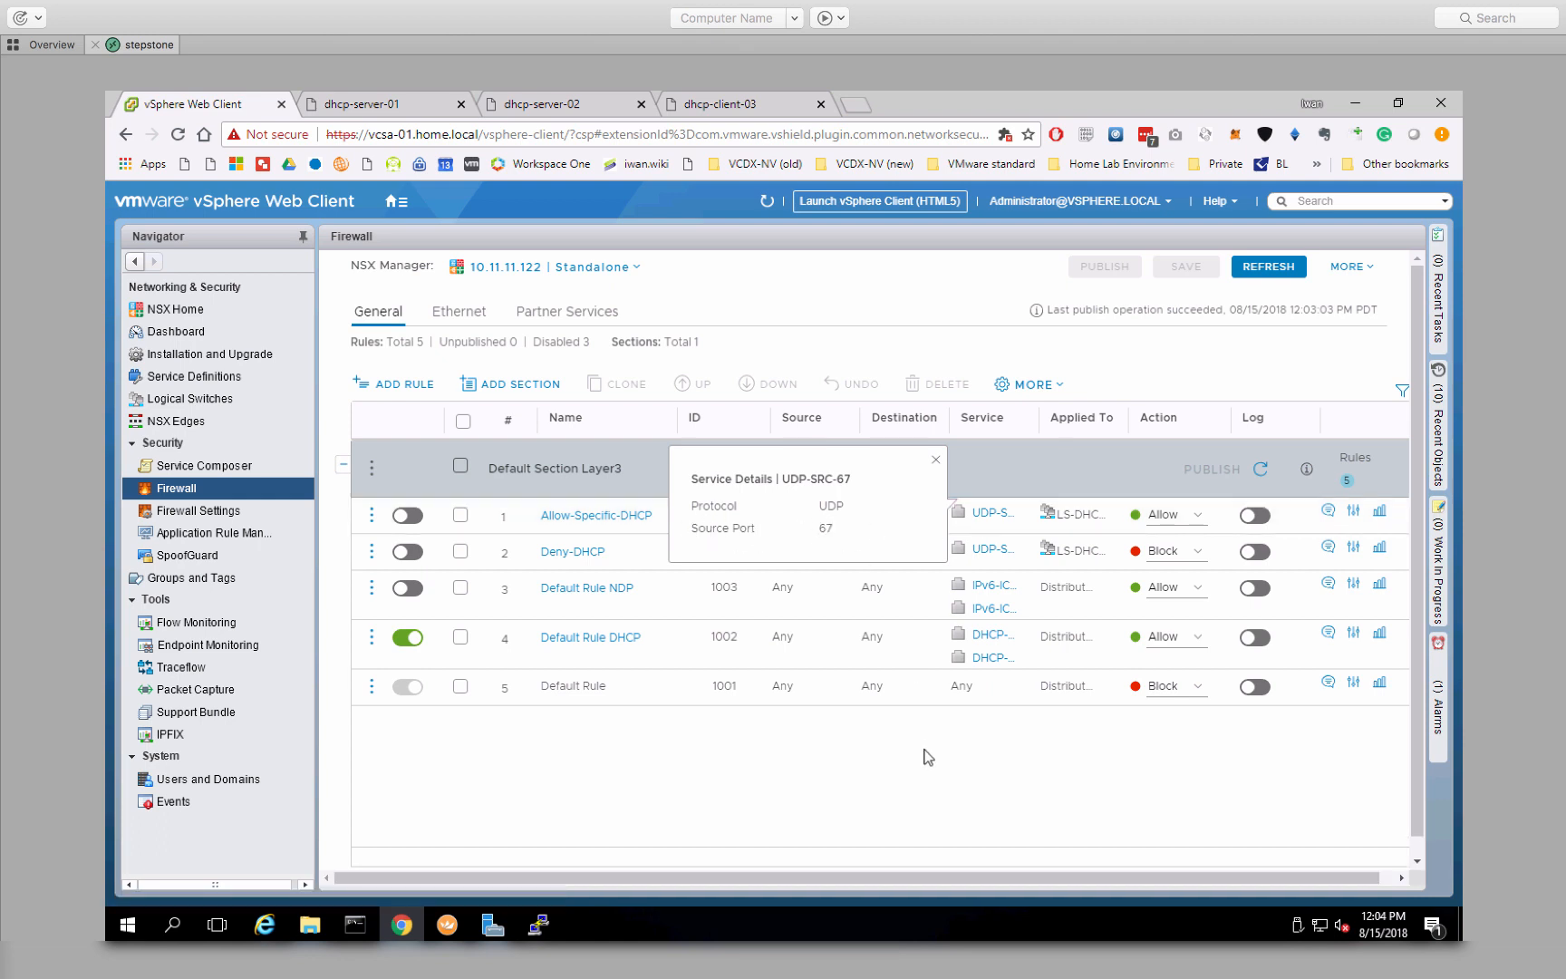
left_click(921, 779)
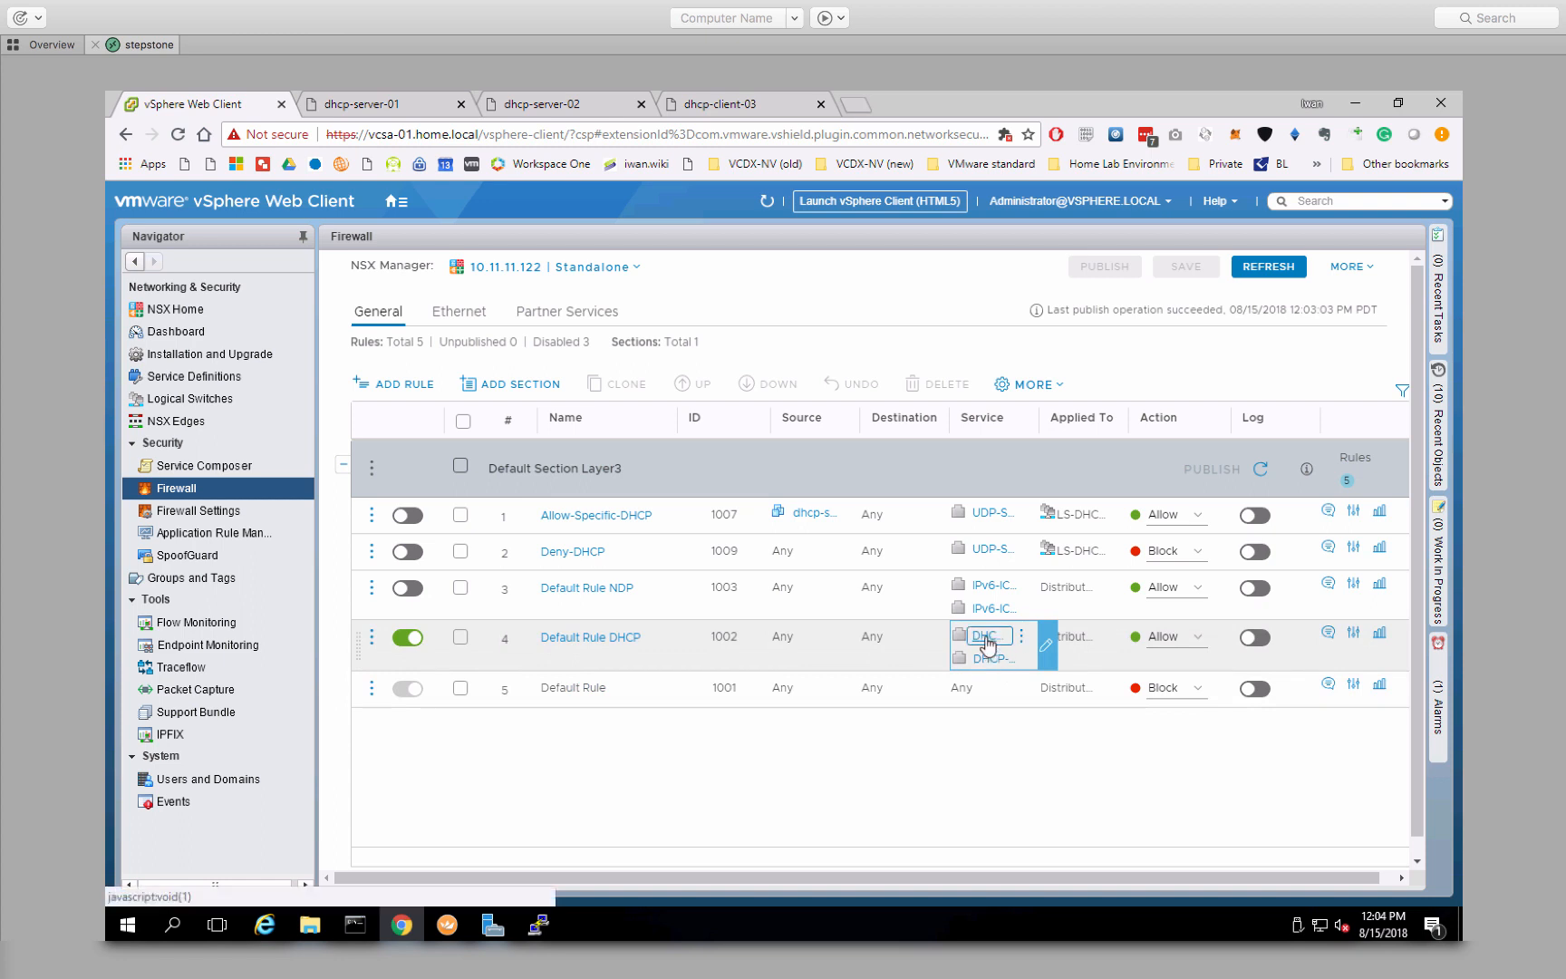
left_click(986, 640)
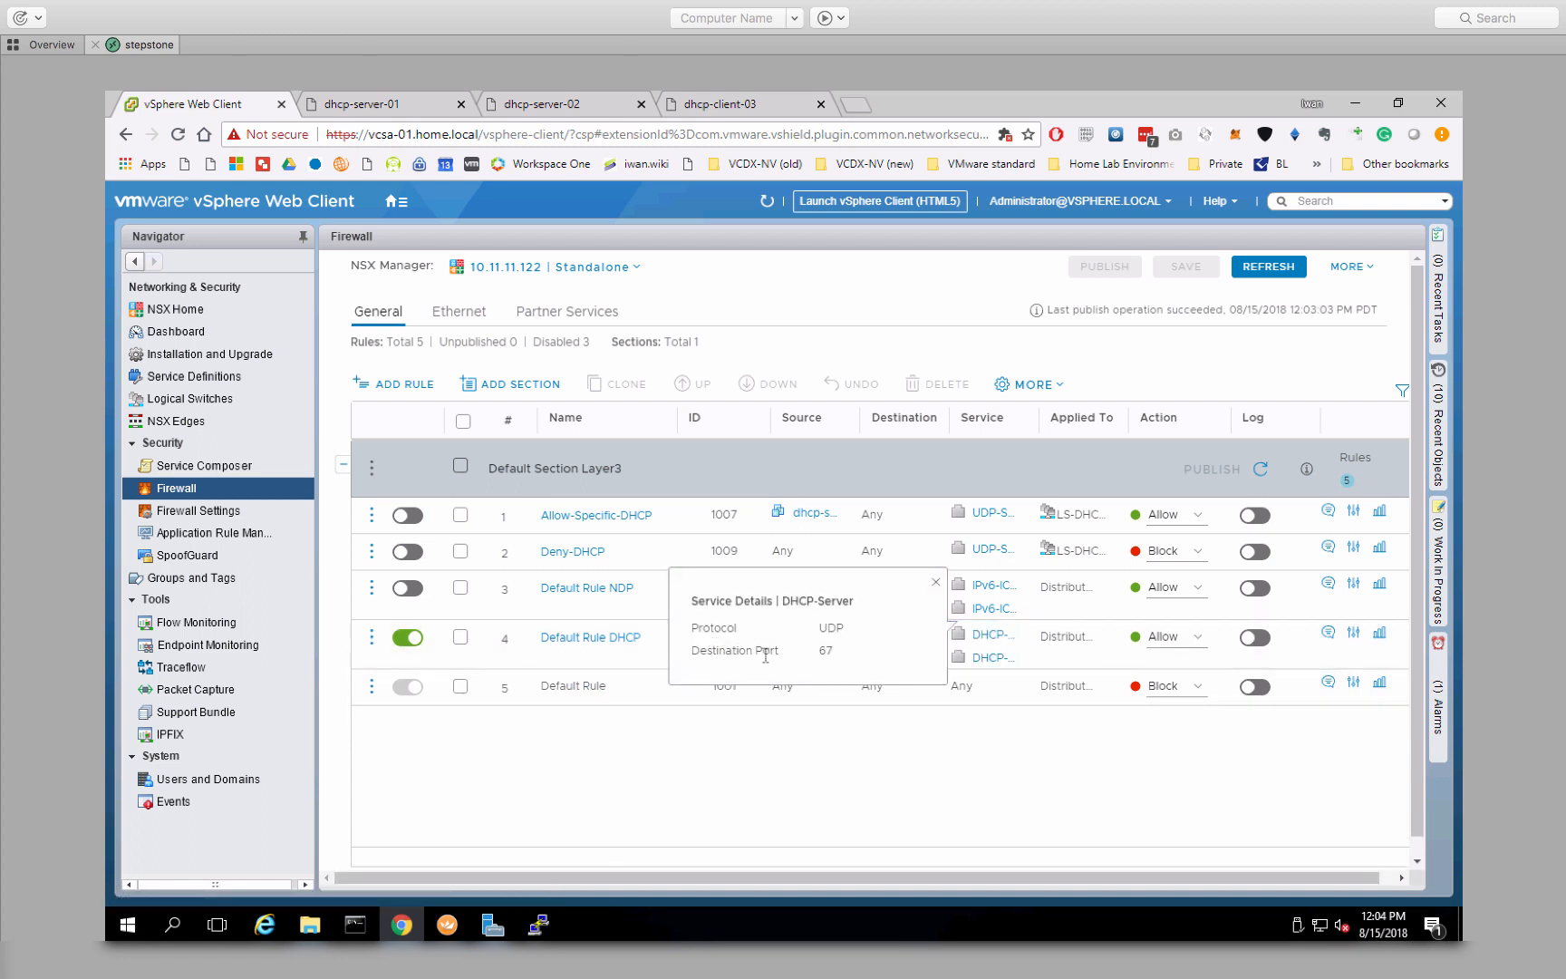
left_click(896, 798)
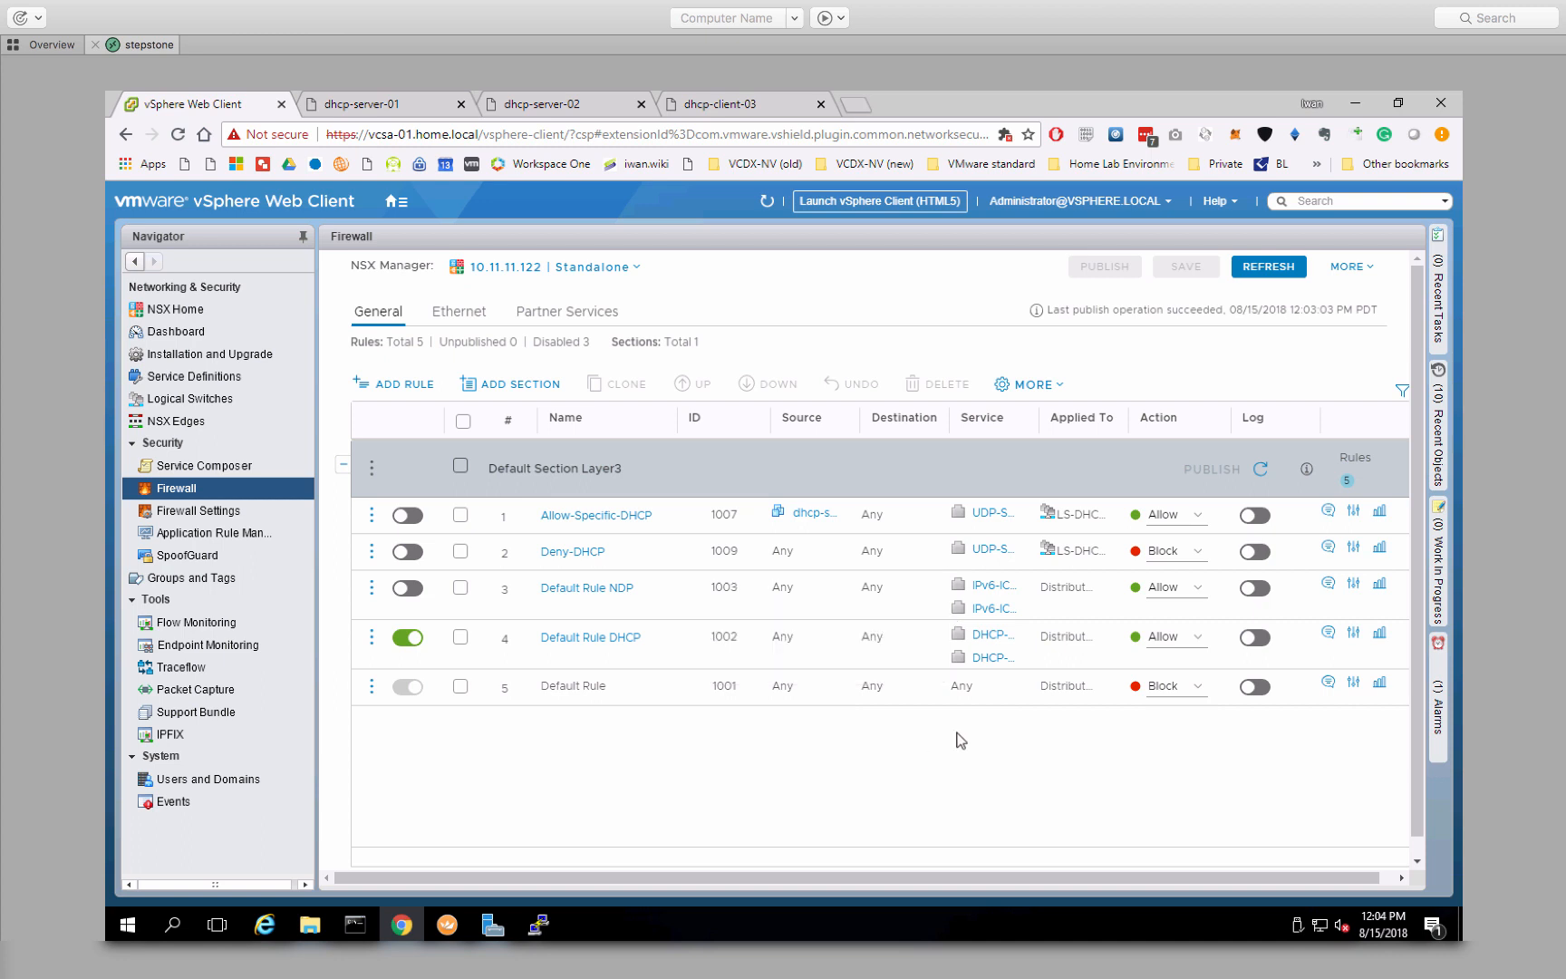
left_click(988, 661)
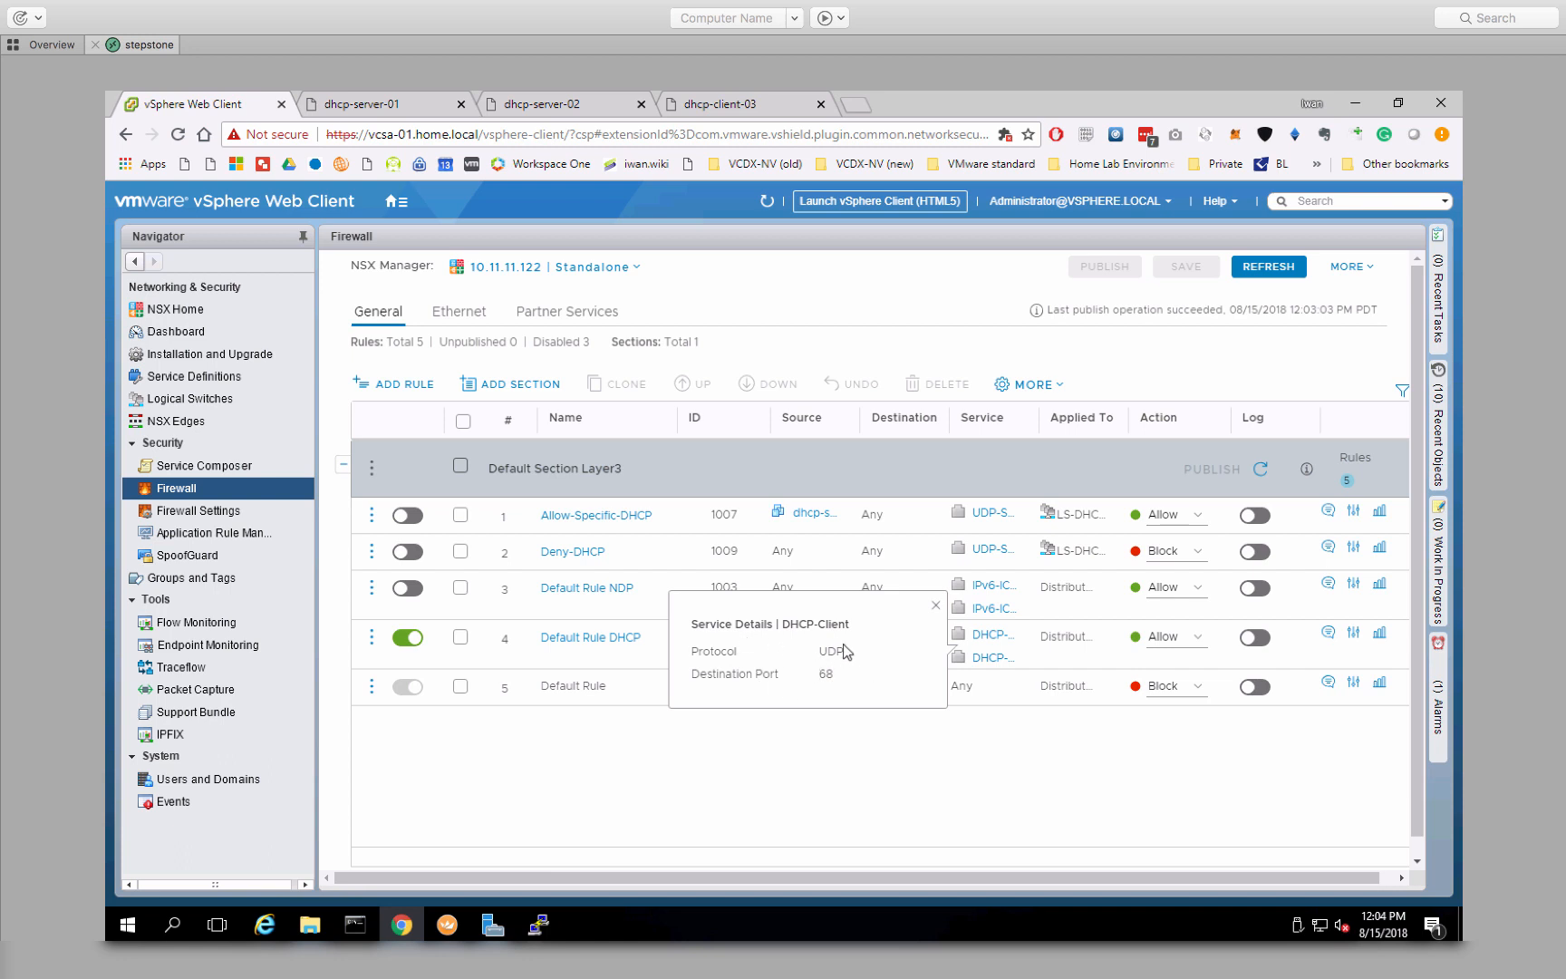
left_click(995, 636)
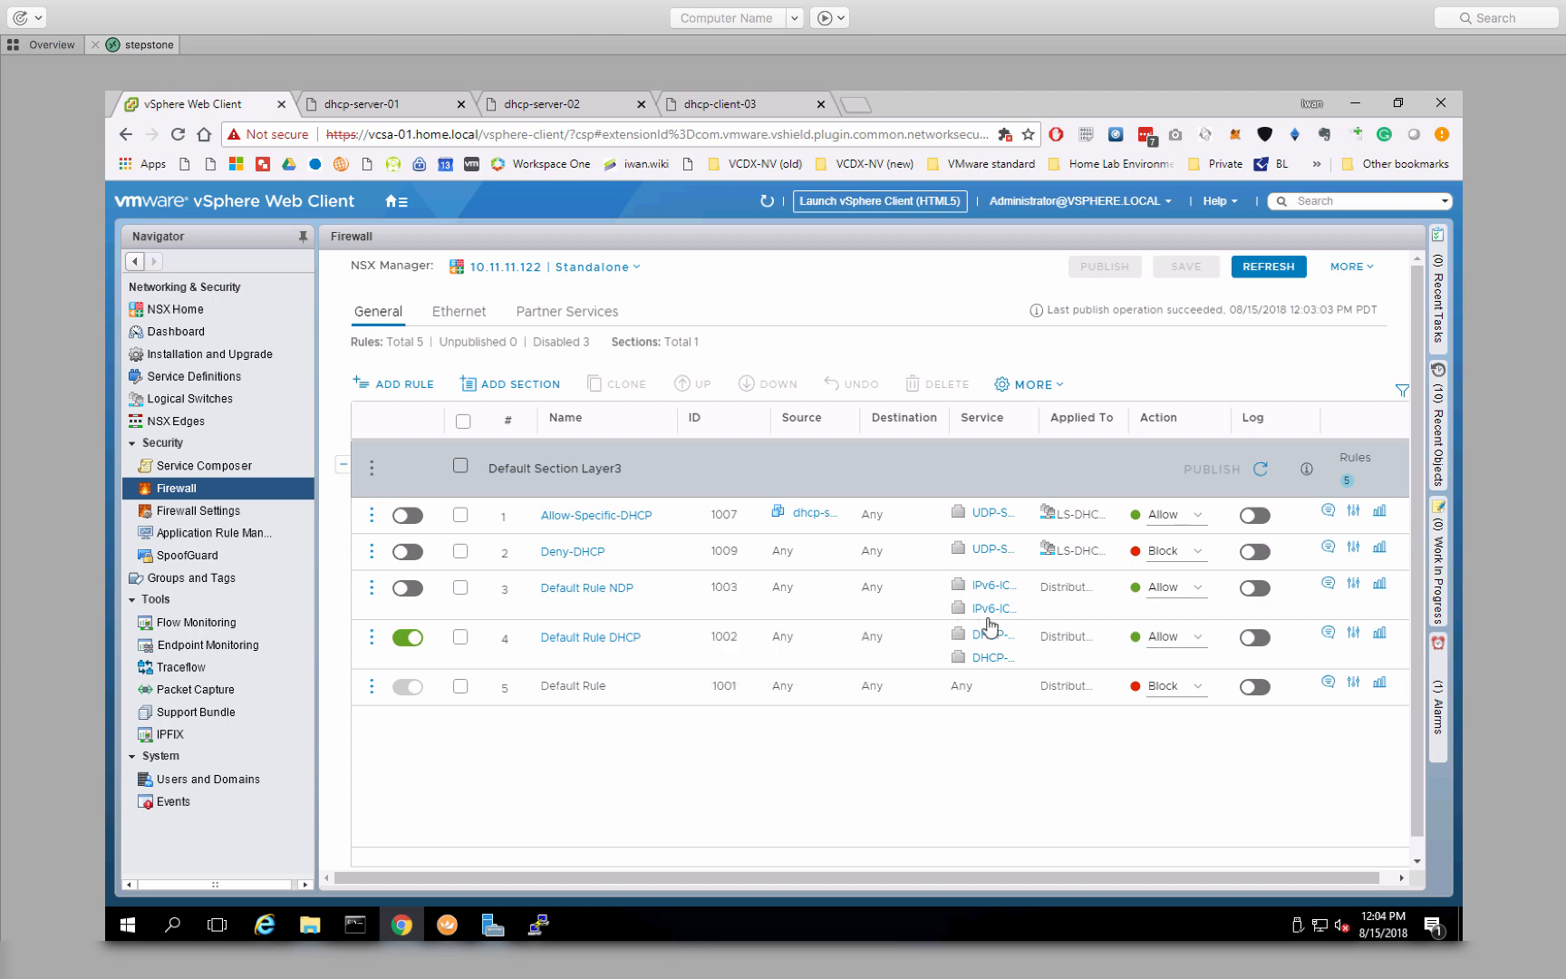
left_click(988, 514)
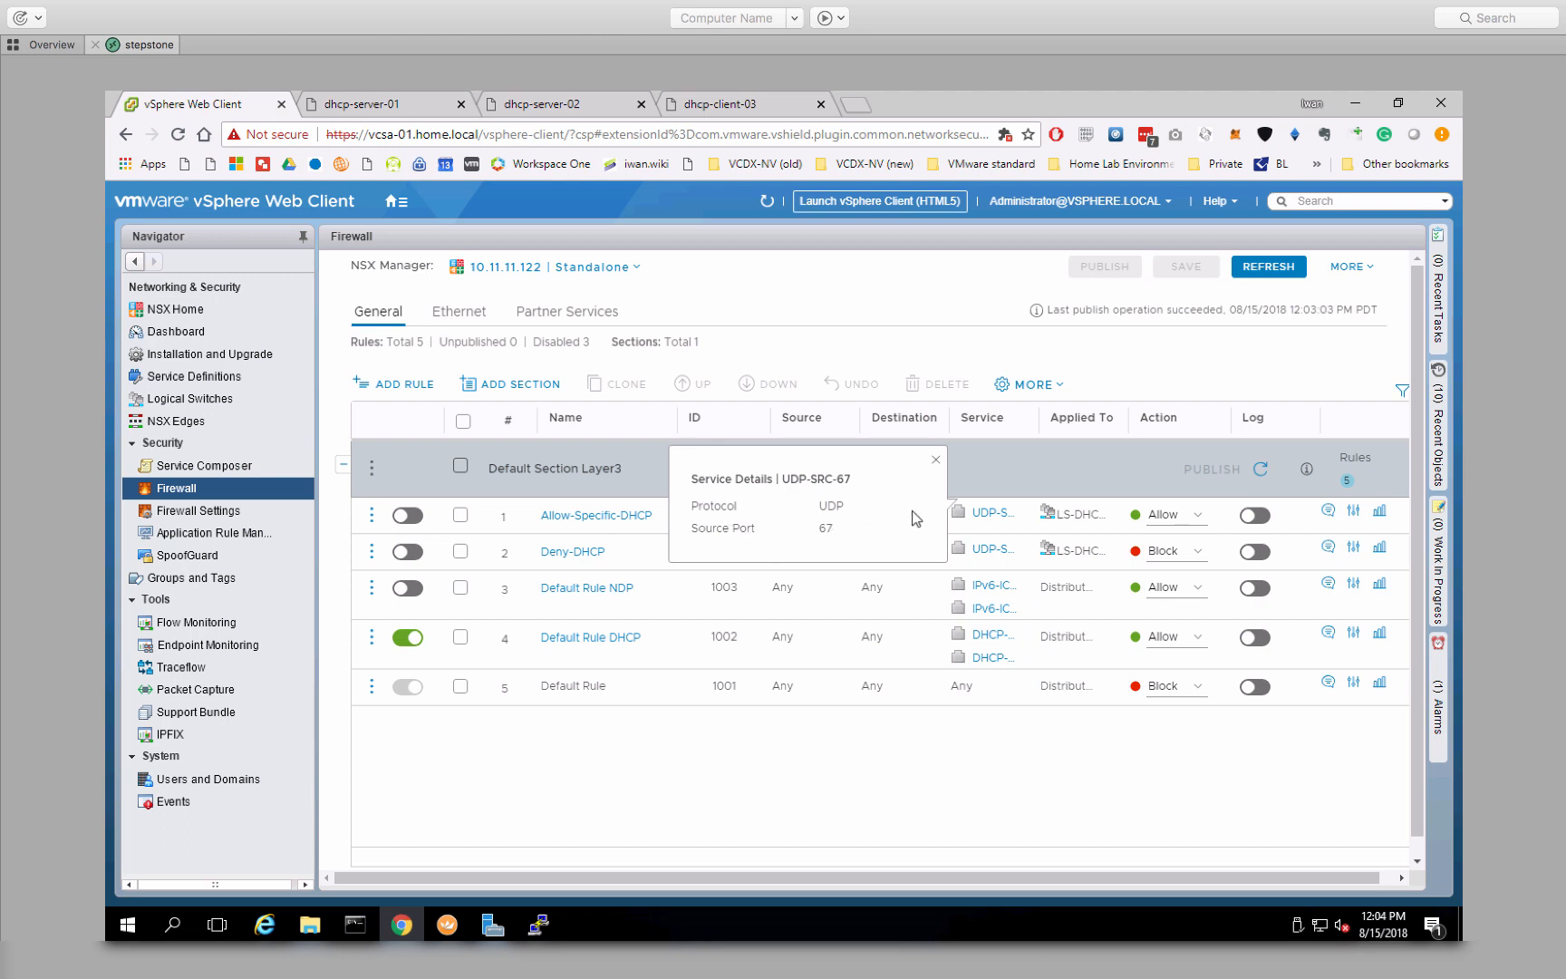
left_click(936, 462)
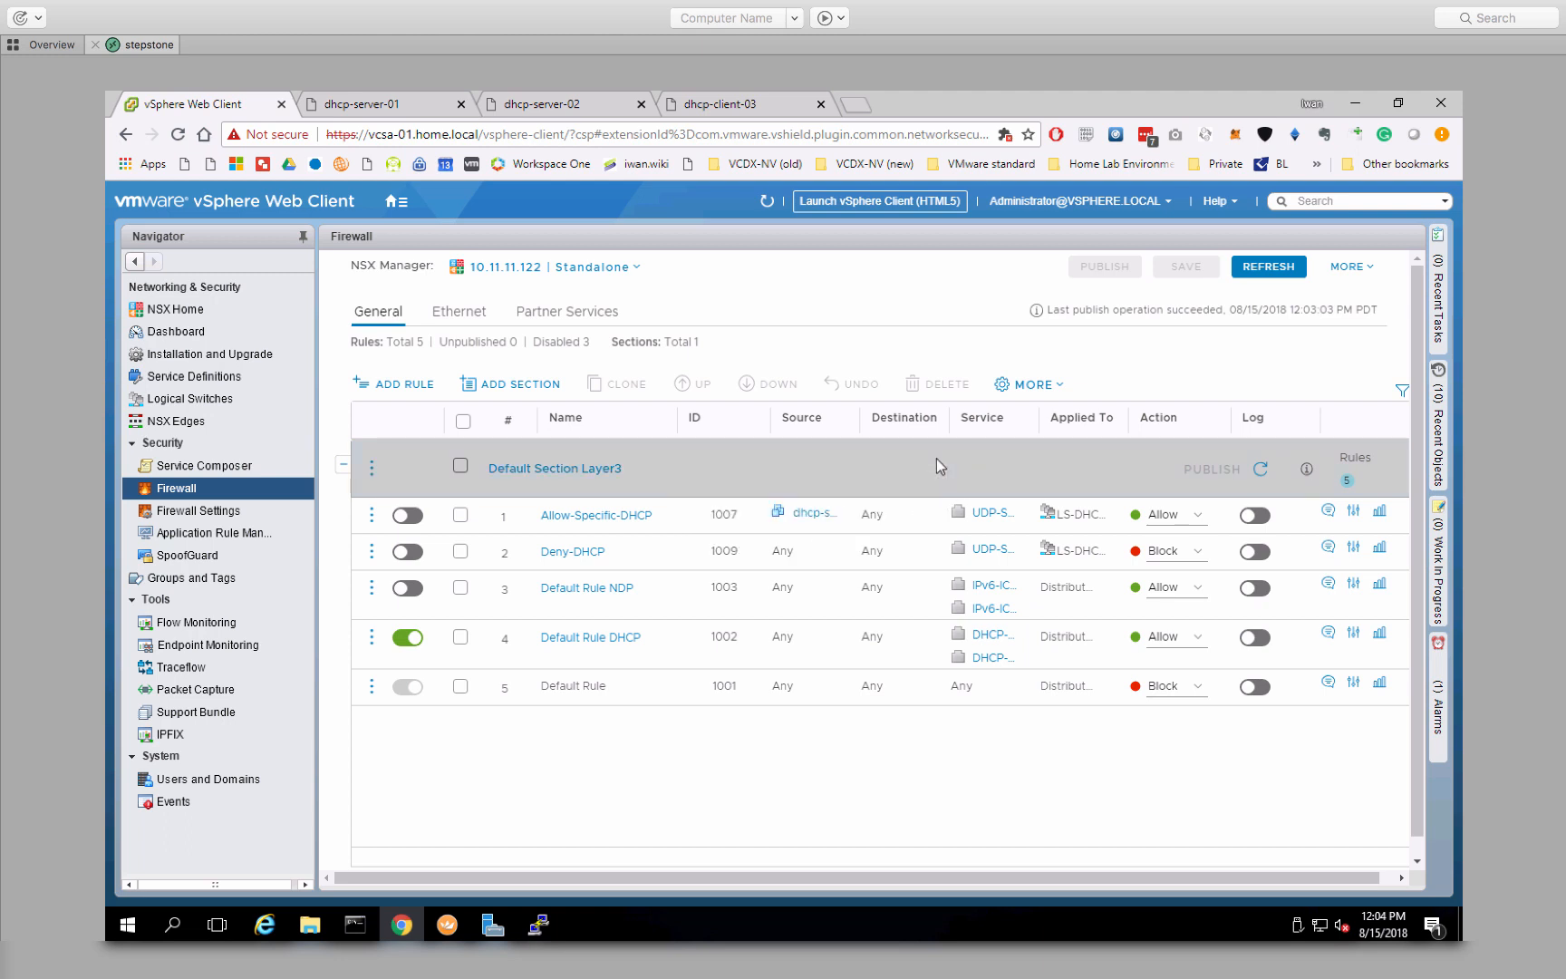
- Enable the Allow-Specific-DHCP and Deny-DHCP firewall rules and publish the changes
left_click(407, 516)
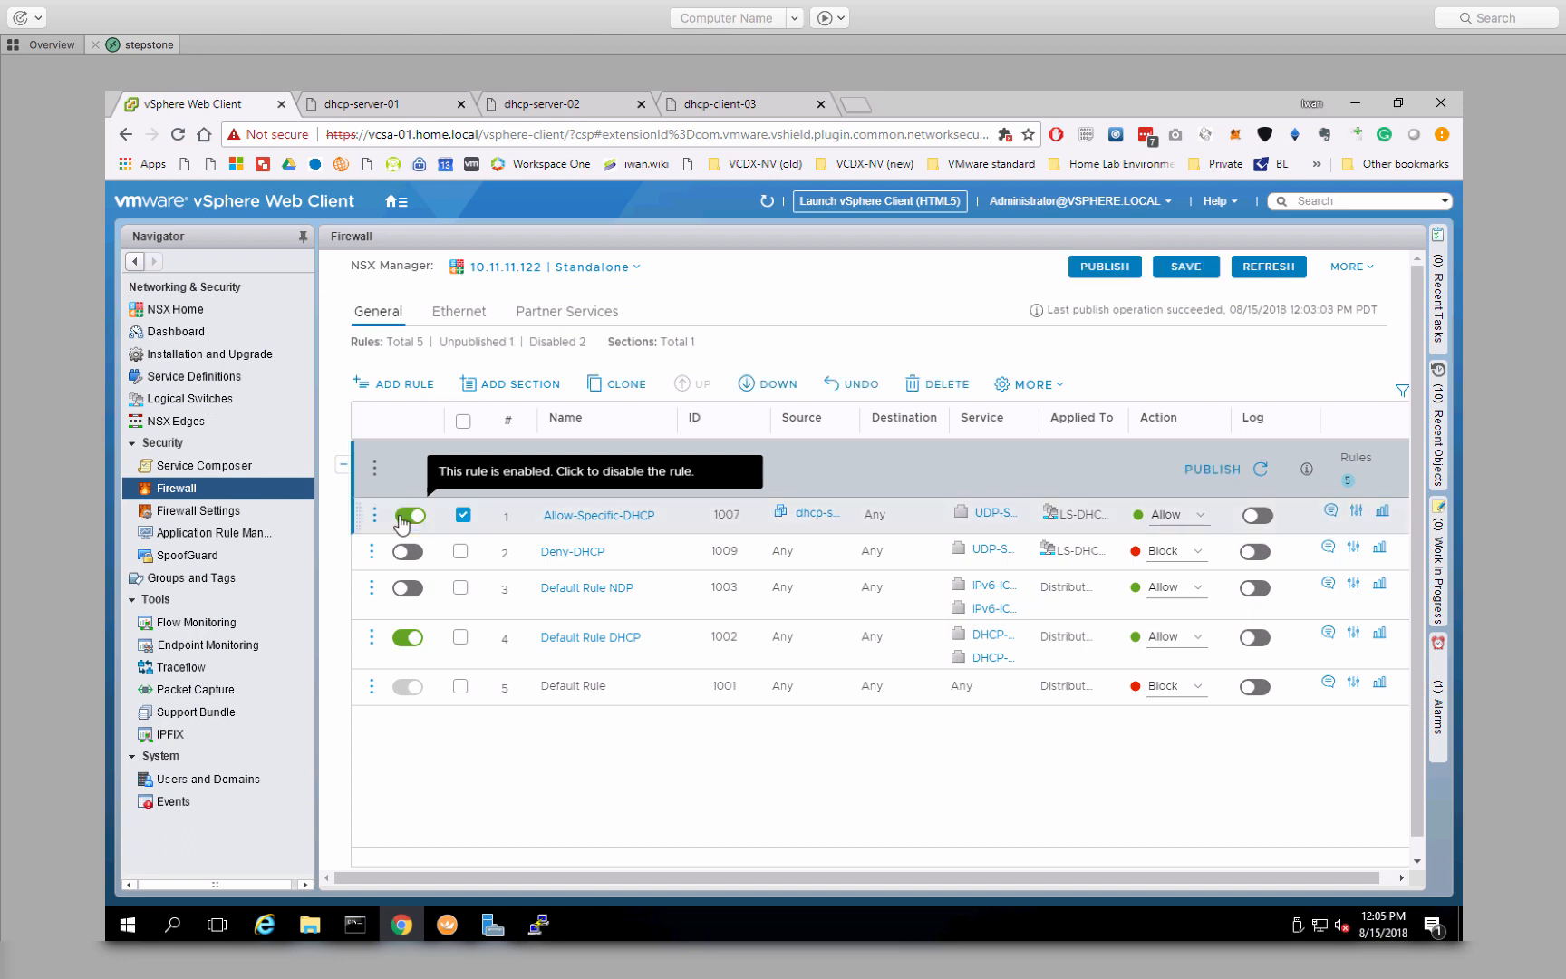
left_click(406, 552)
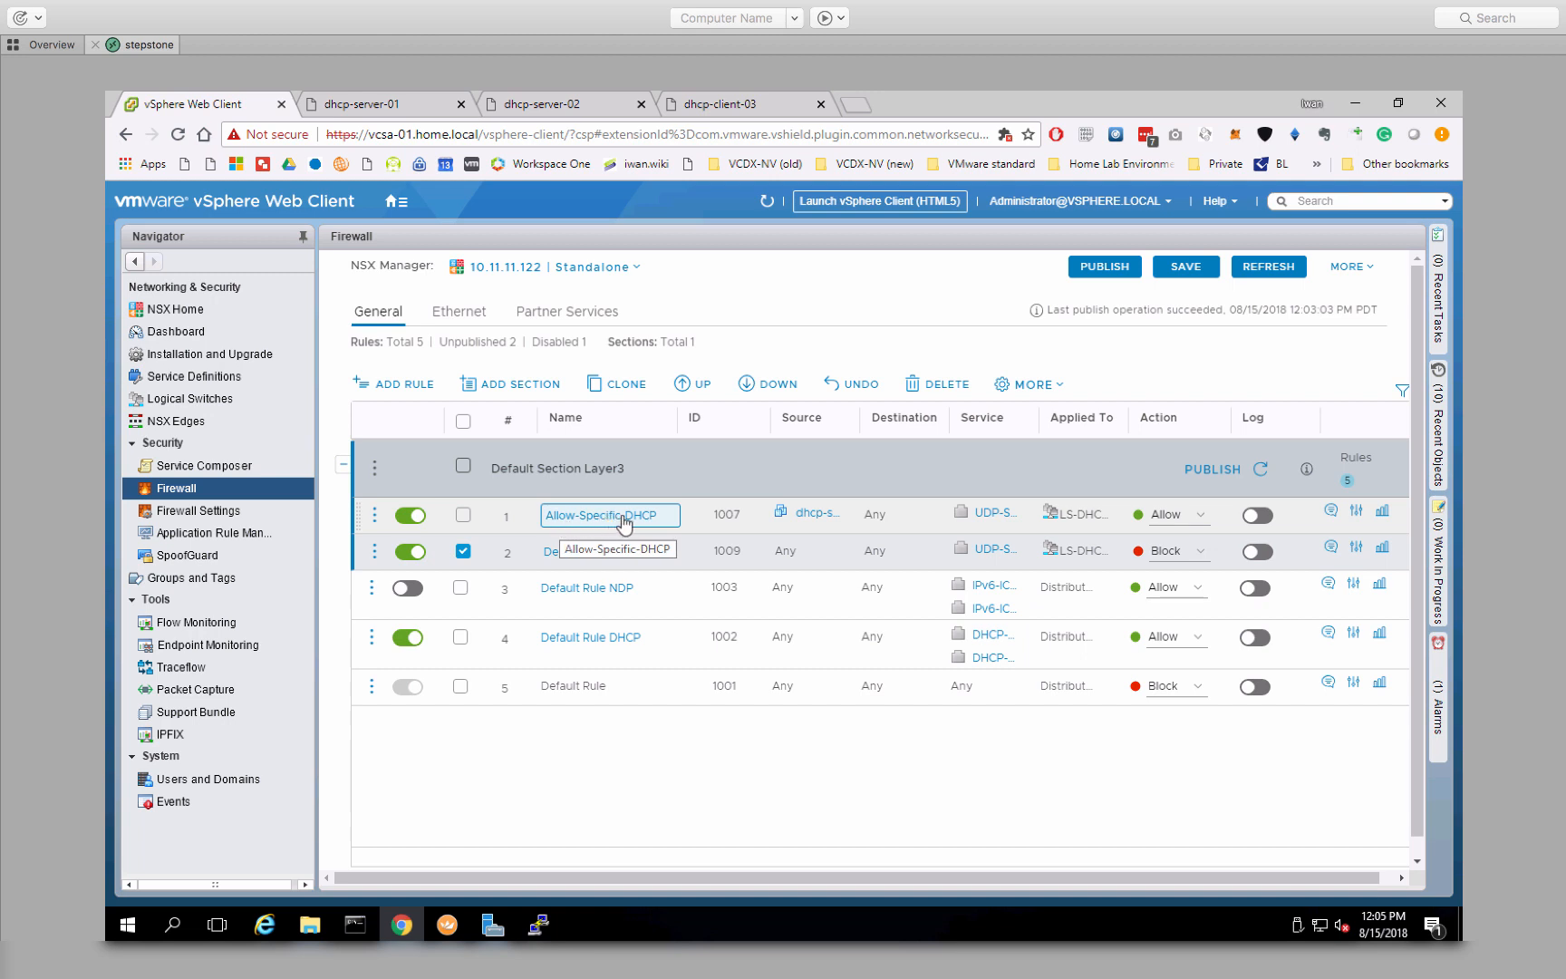
mouse_move(806, 516)
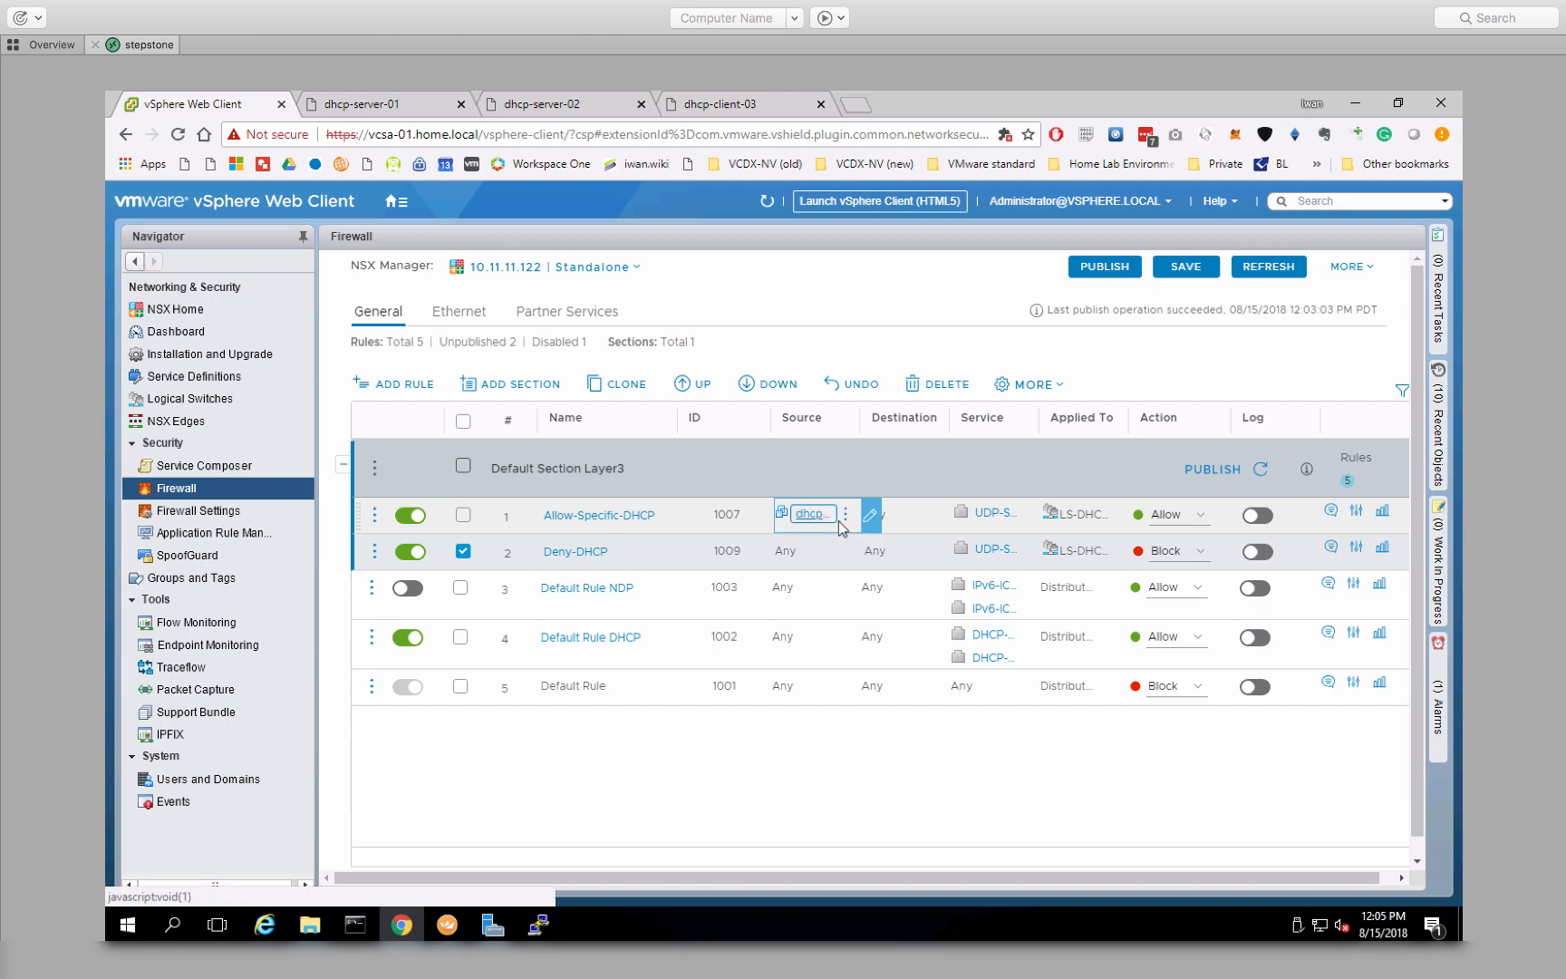
mouse_move(888, 524)
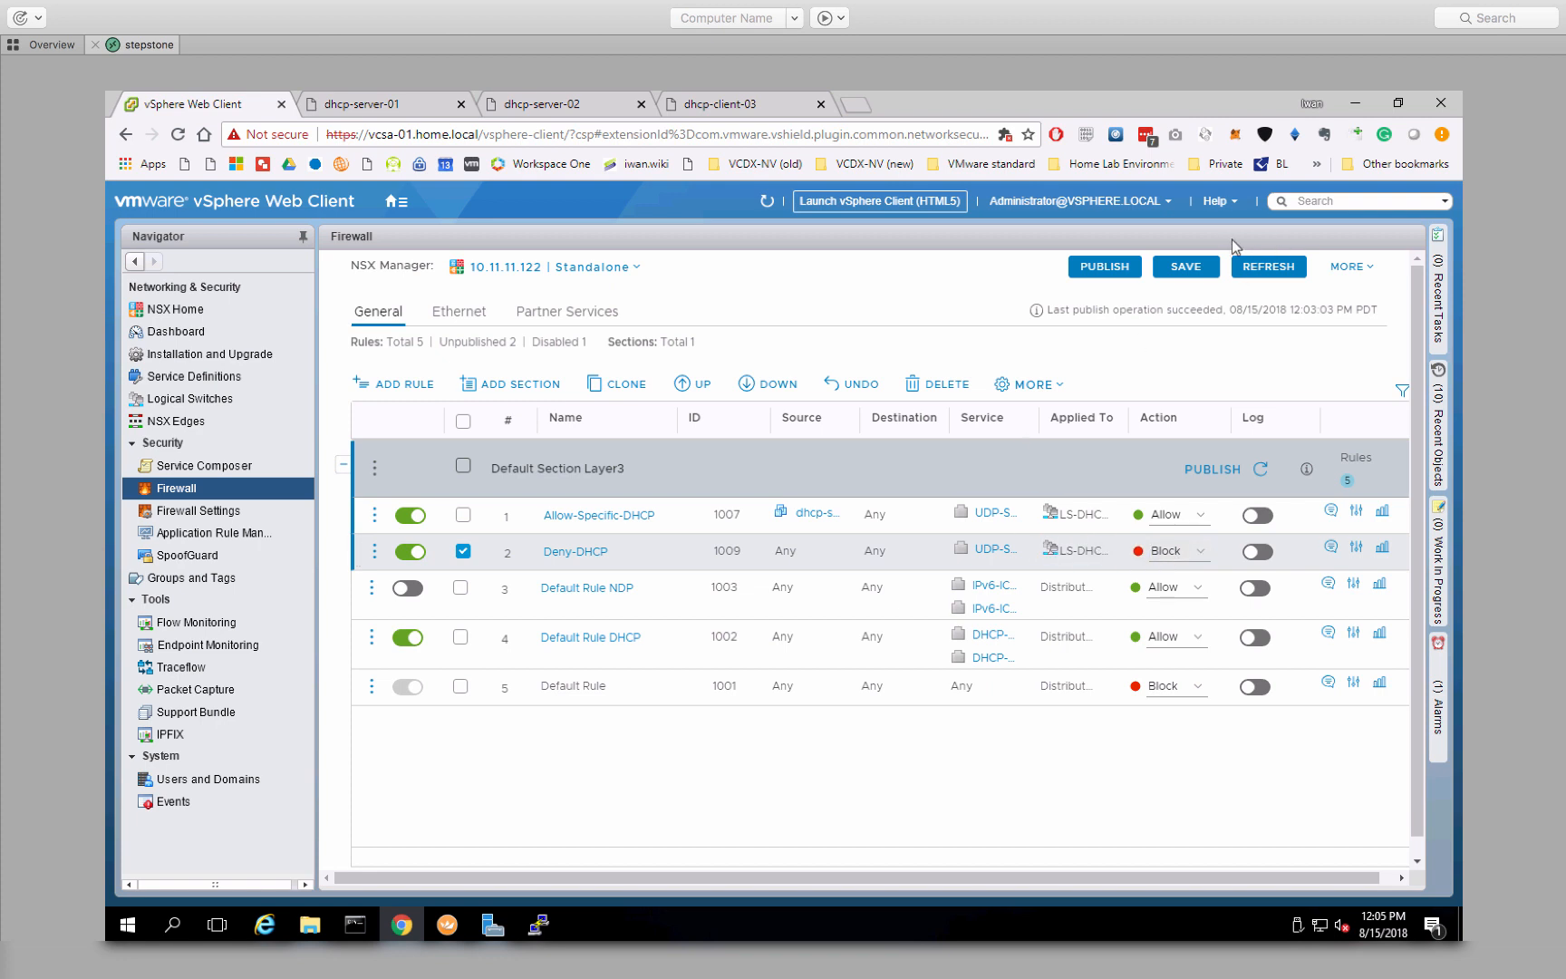
left_click(1110, 267)
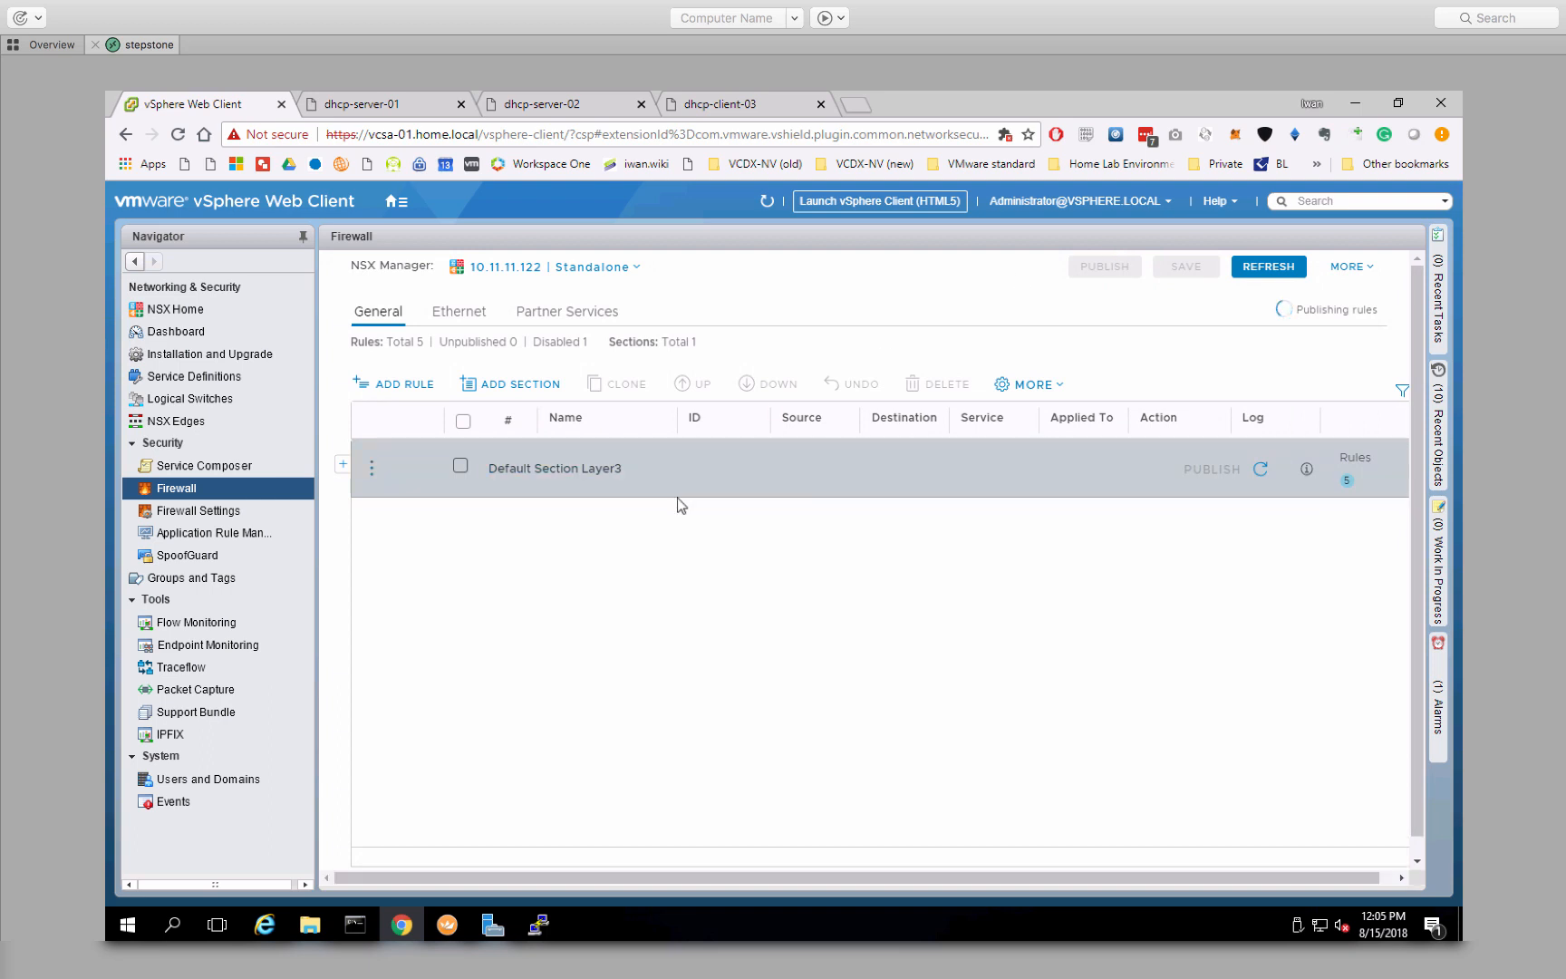
left_click(343, 464)
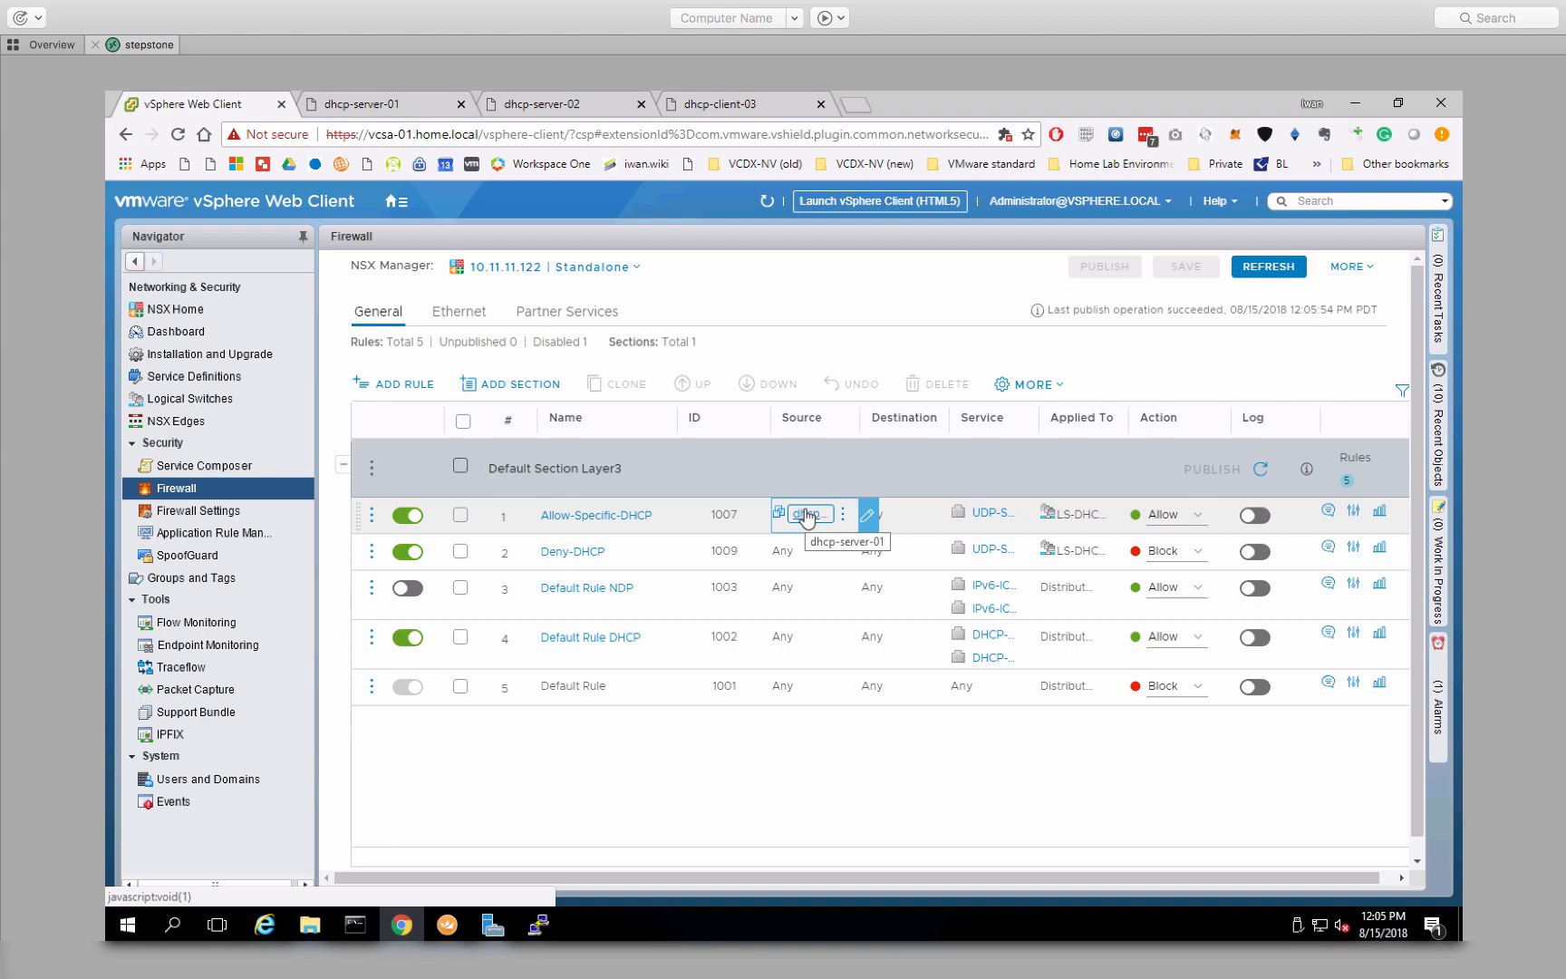
- Check the scope status on both DHCP servers and run ipconfig /renew on dhcp-client-03 with the published firewall rules
left_click(730, 104)
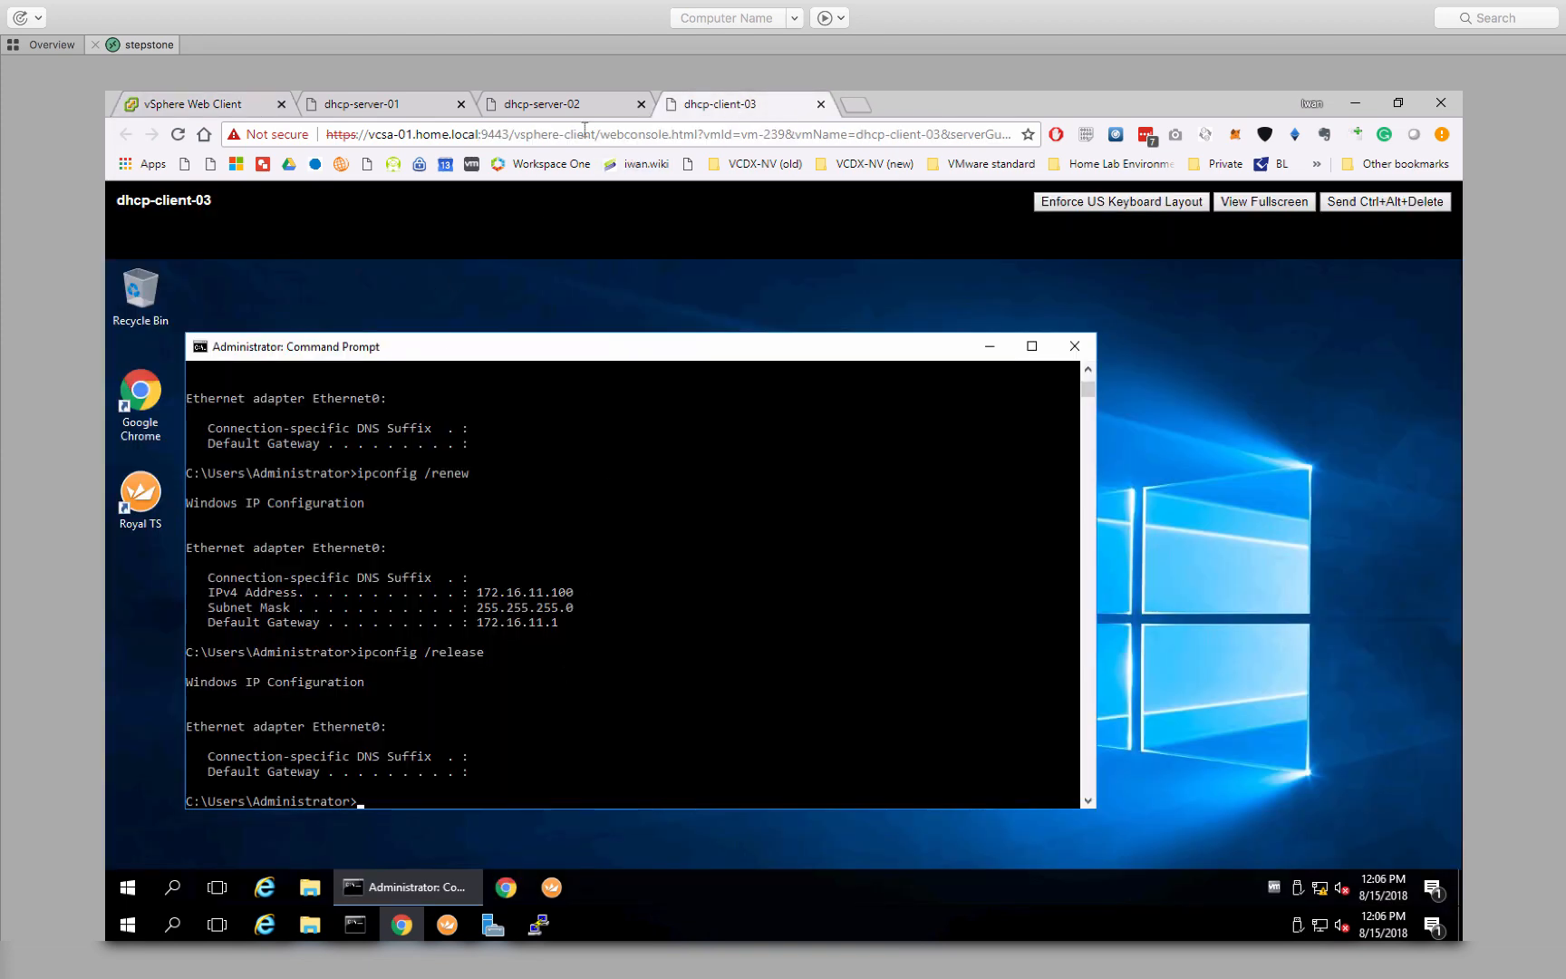
left_click(541, 110)
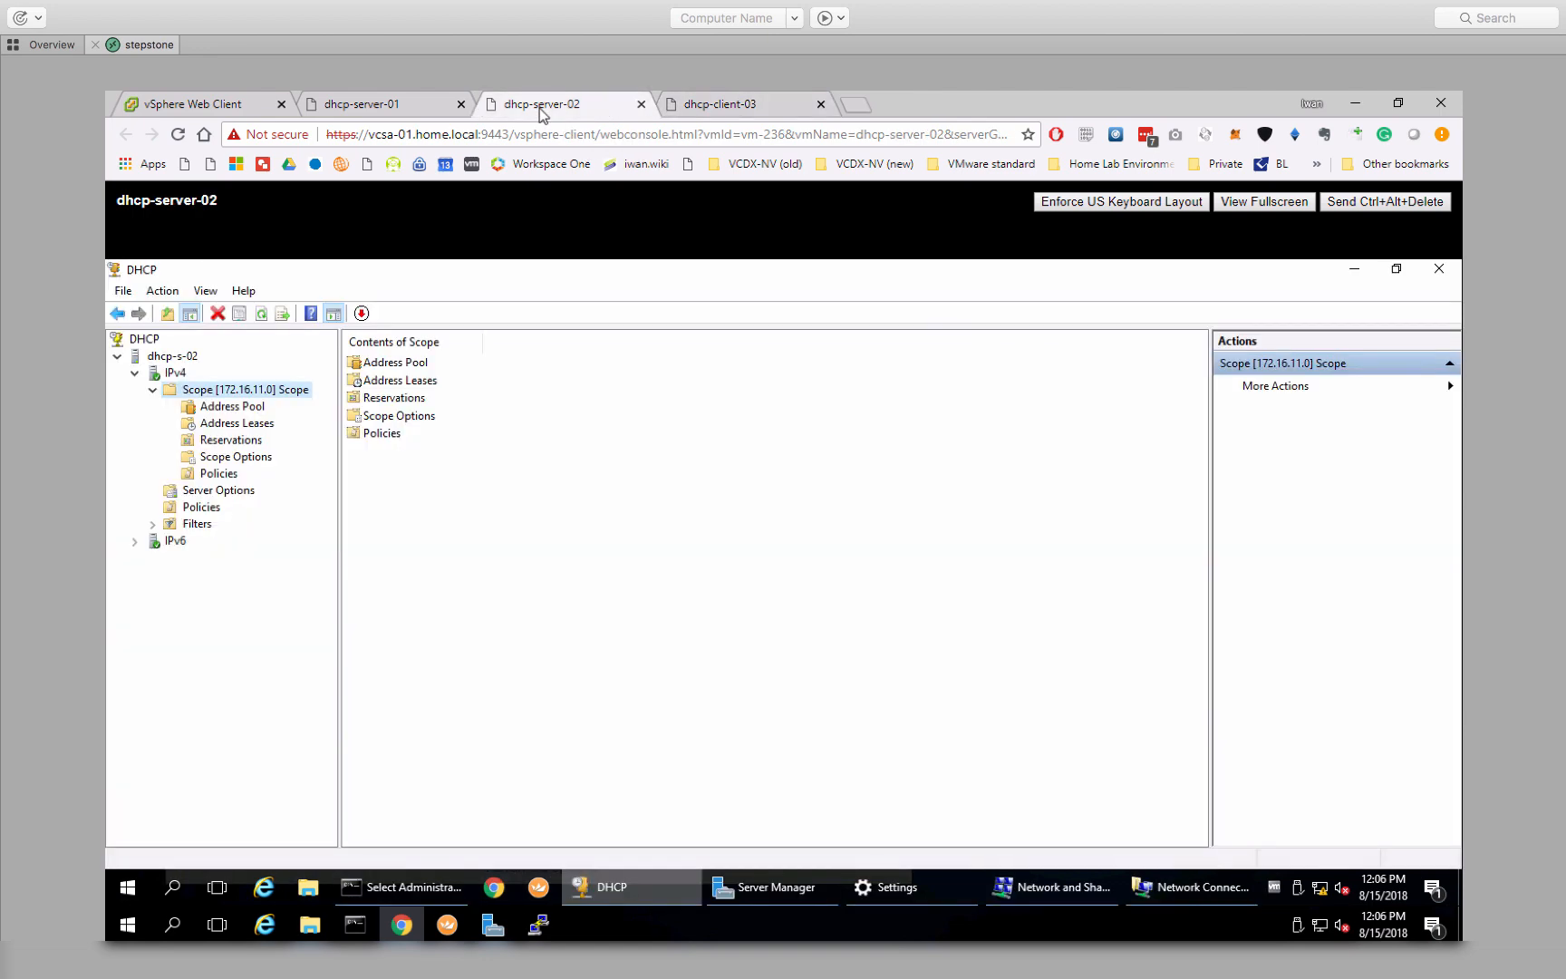
left_click(382, 110)
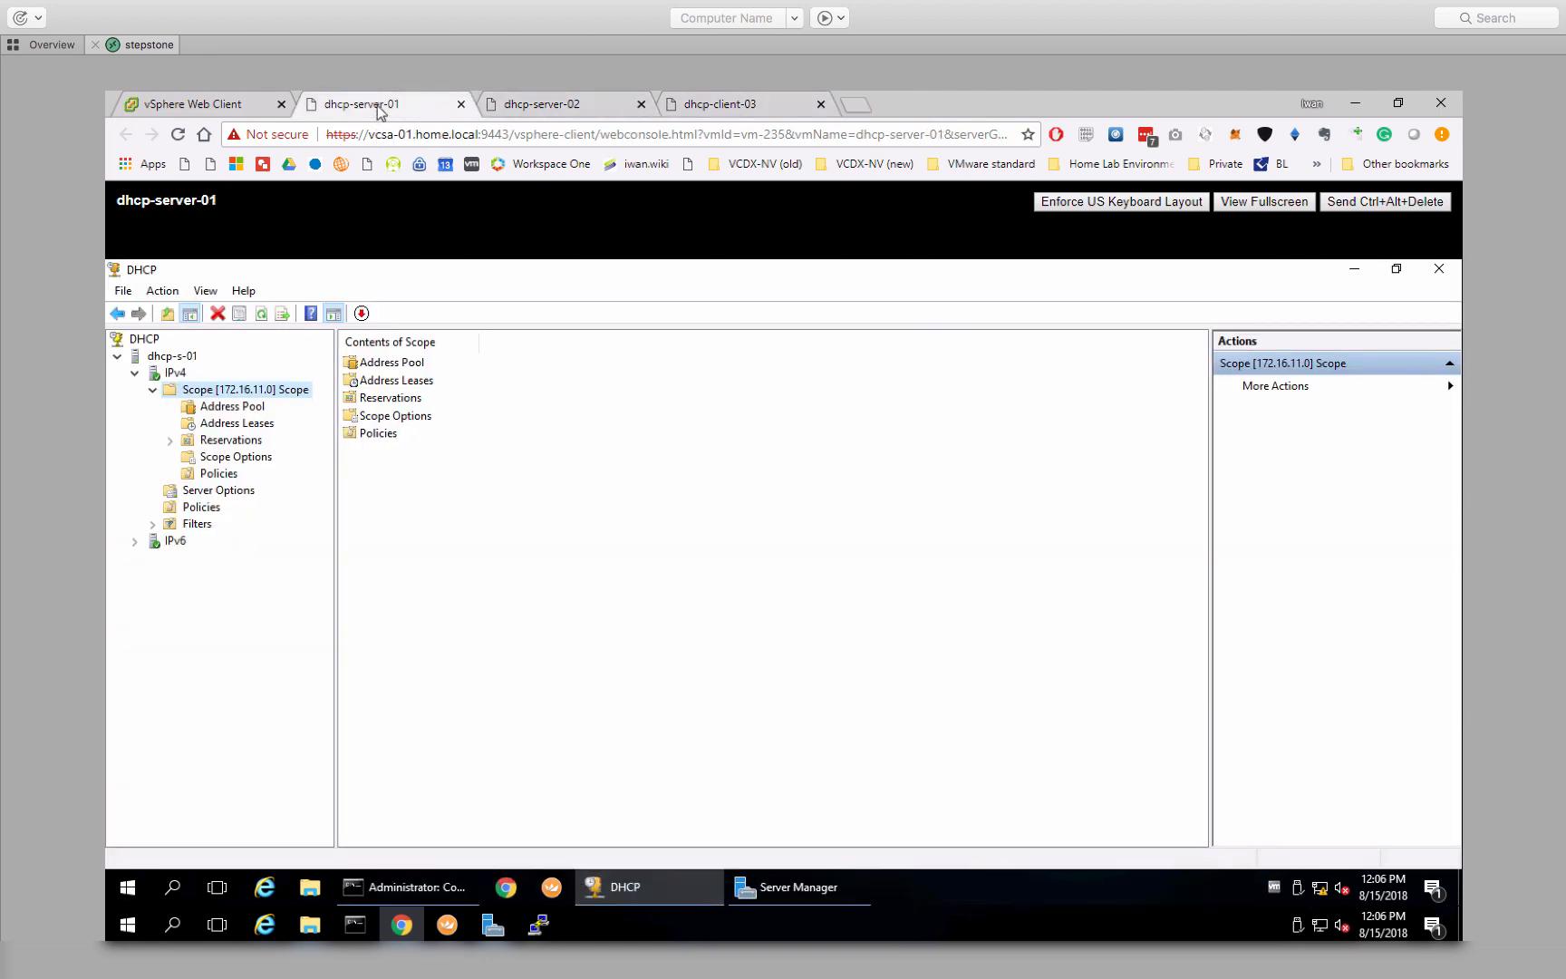
left_click(535, 107)
left_click(755, 104)
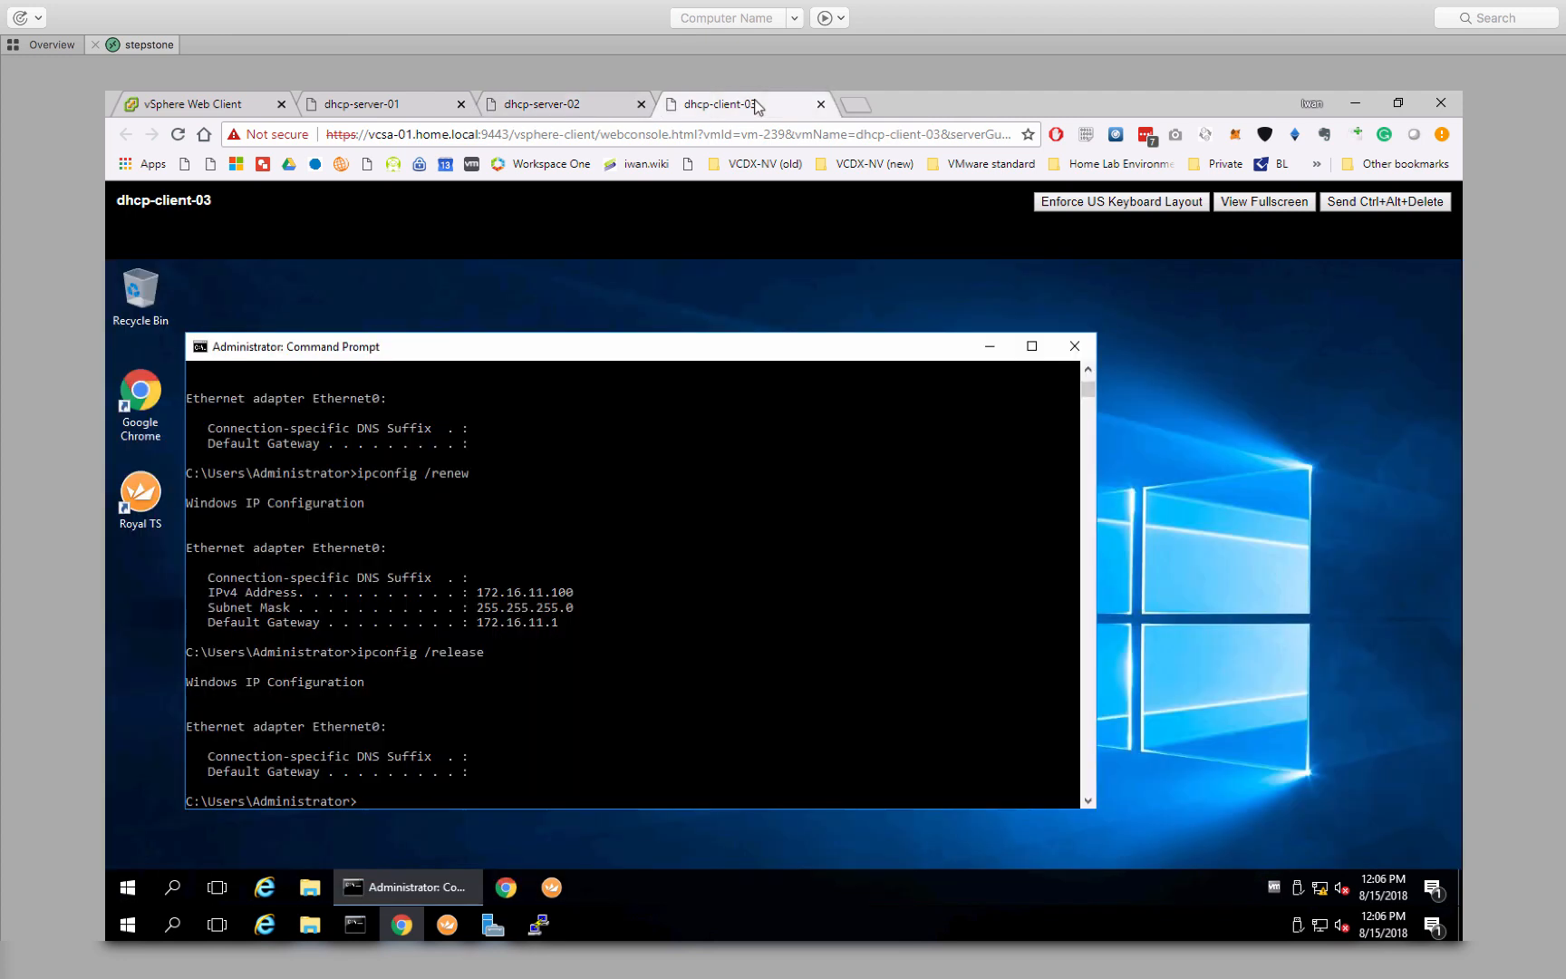
key("Up")
key("Up")
key("Return")
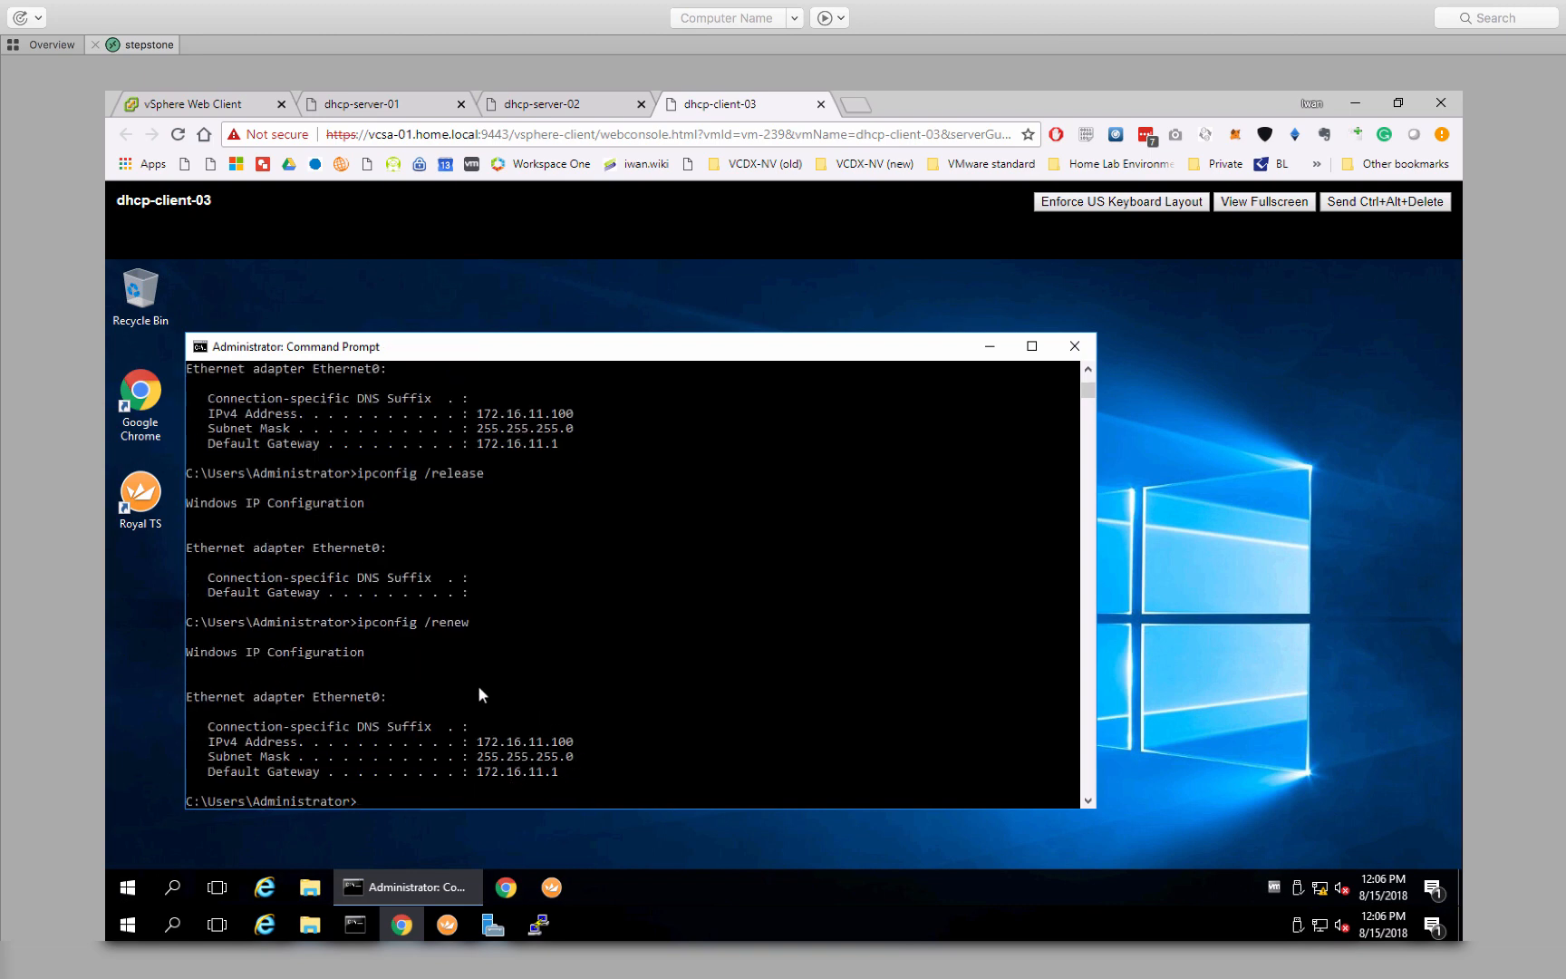
- Run ipconfig /release on dhcp-client-03 to give up the address leased under the published firewall rules
key("Up")
key("BackSpace")
key("BackSpace")
key("BackSpace")
type("lease")
key("Return")
- Deactivate the 172.16.11.0 scope on dhcp-server-01 and confirm the deactivation
left_click(399, 107)
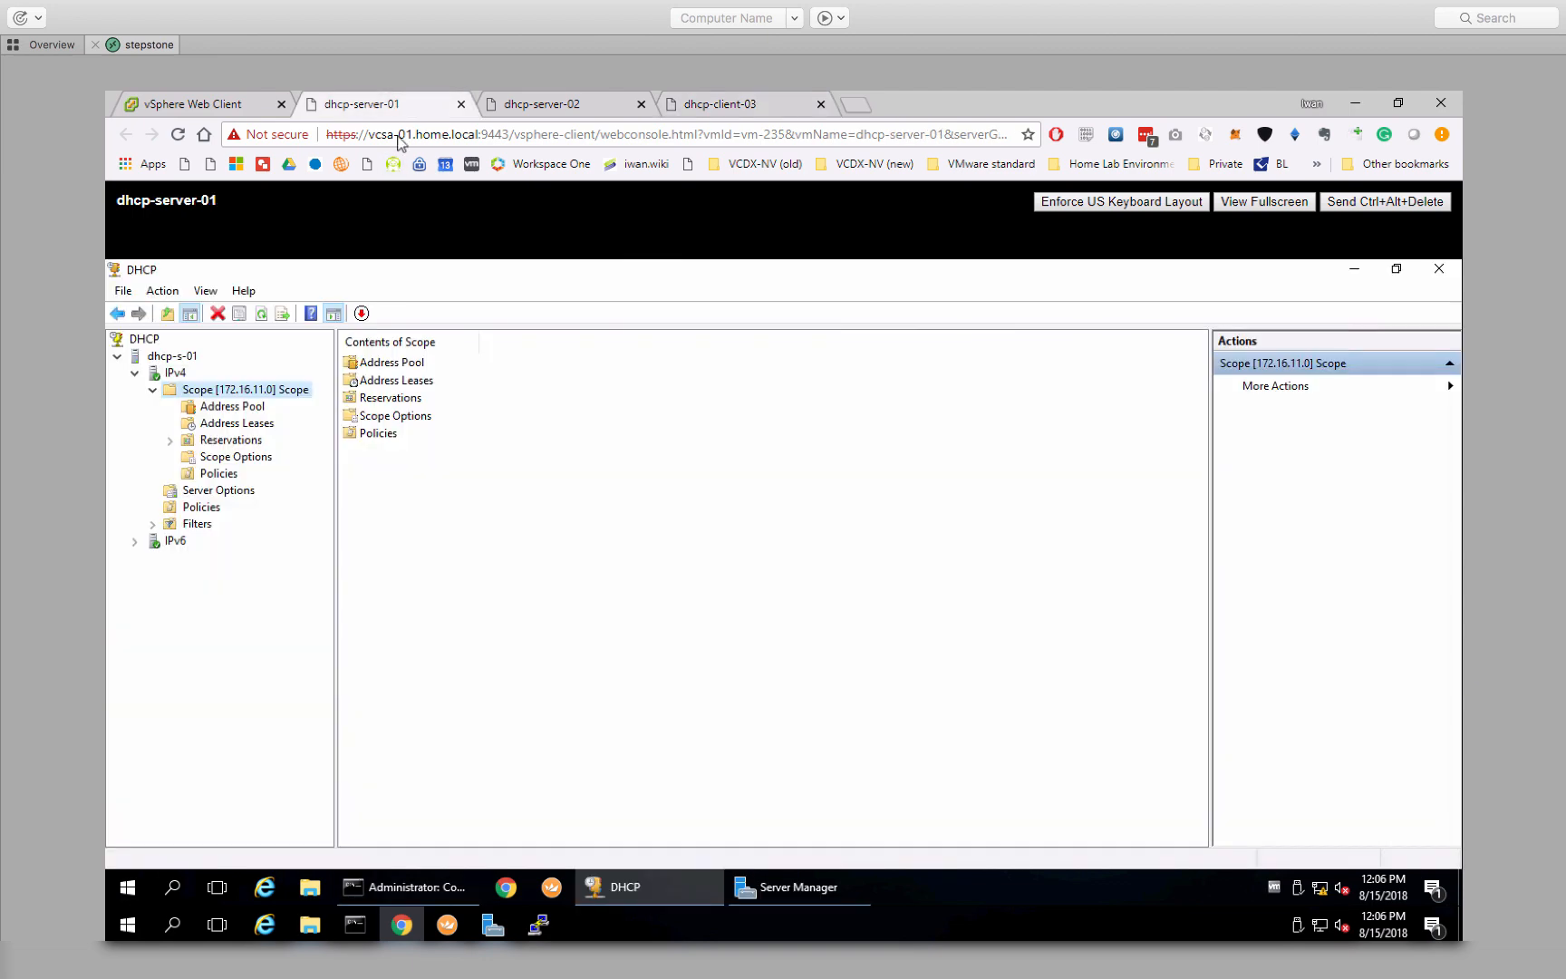
right_click(193, 388)
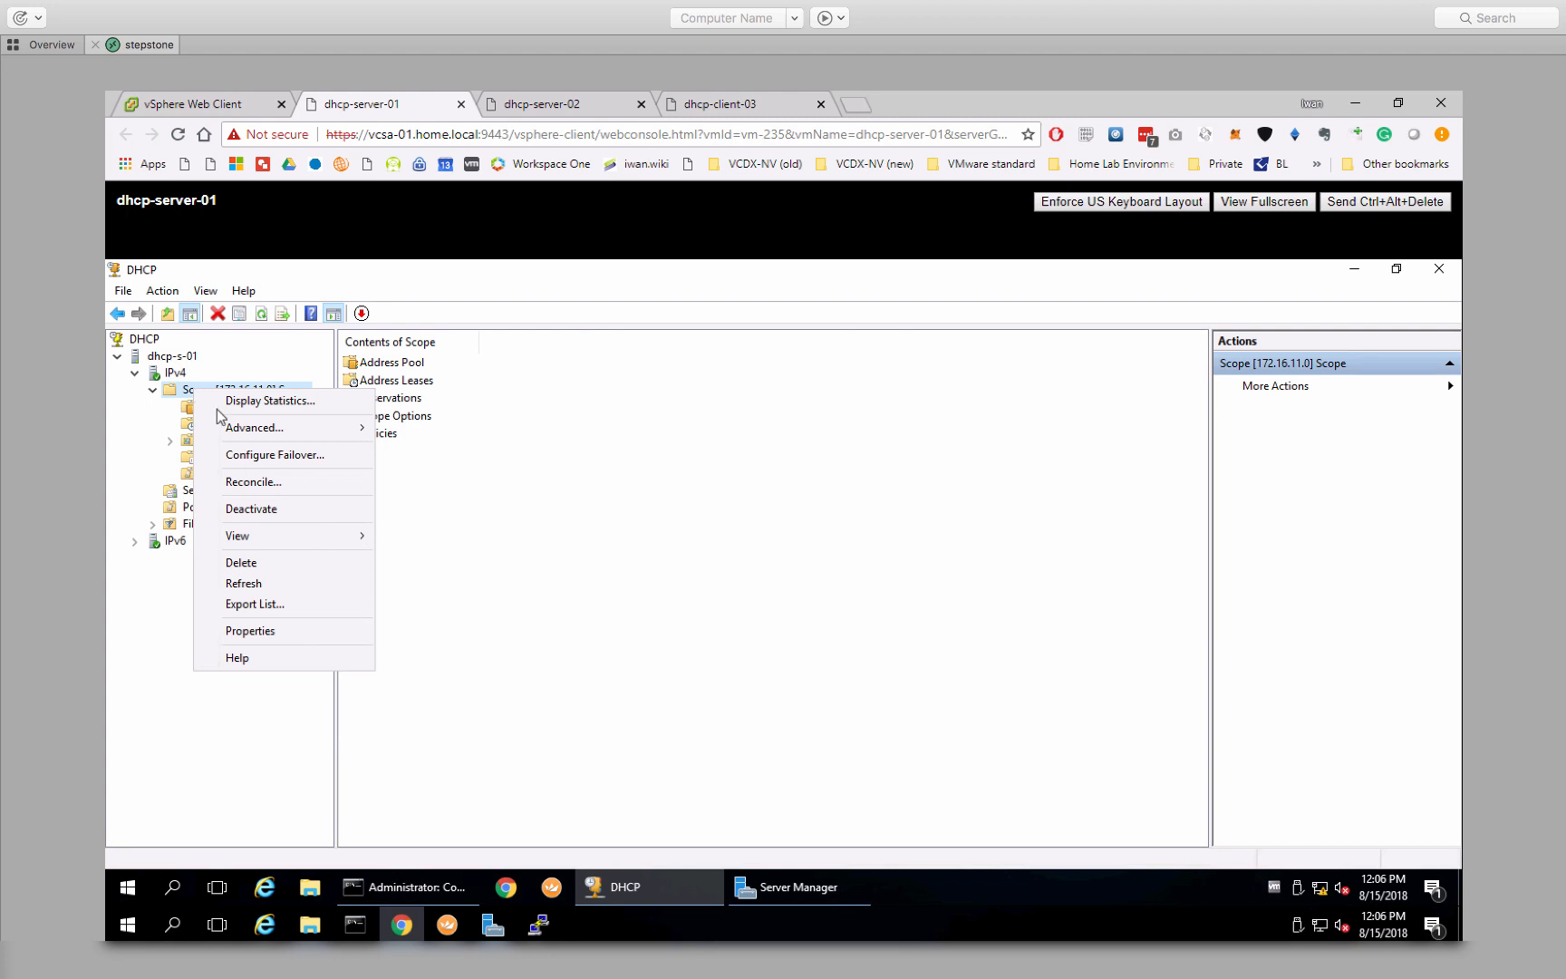
left_click(261, 511)
left_click(869, 650)
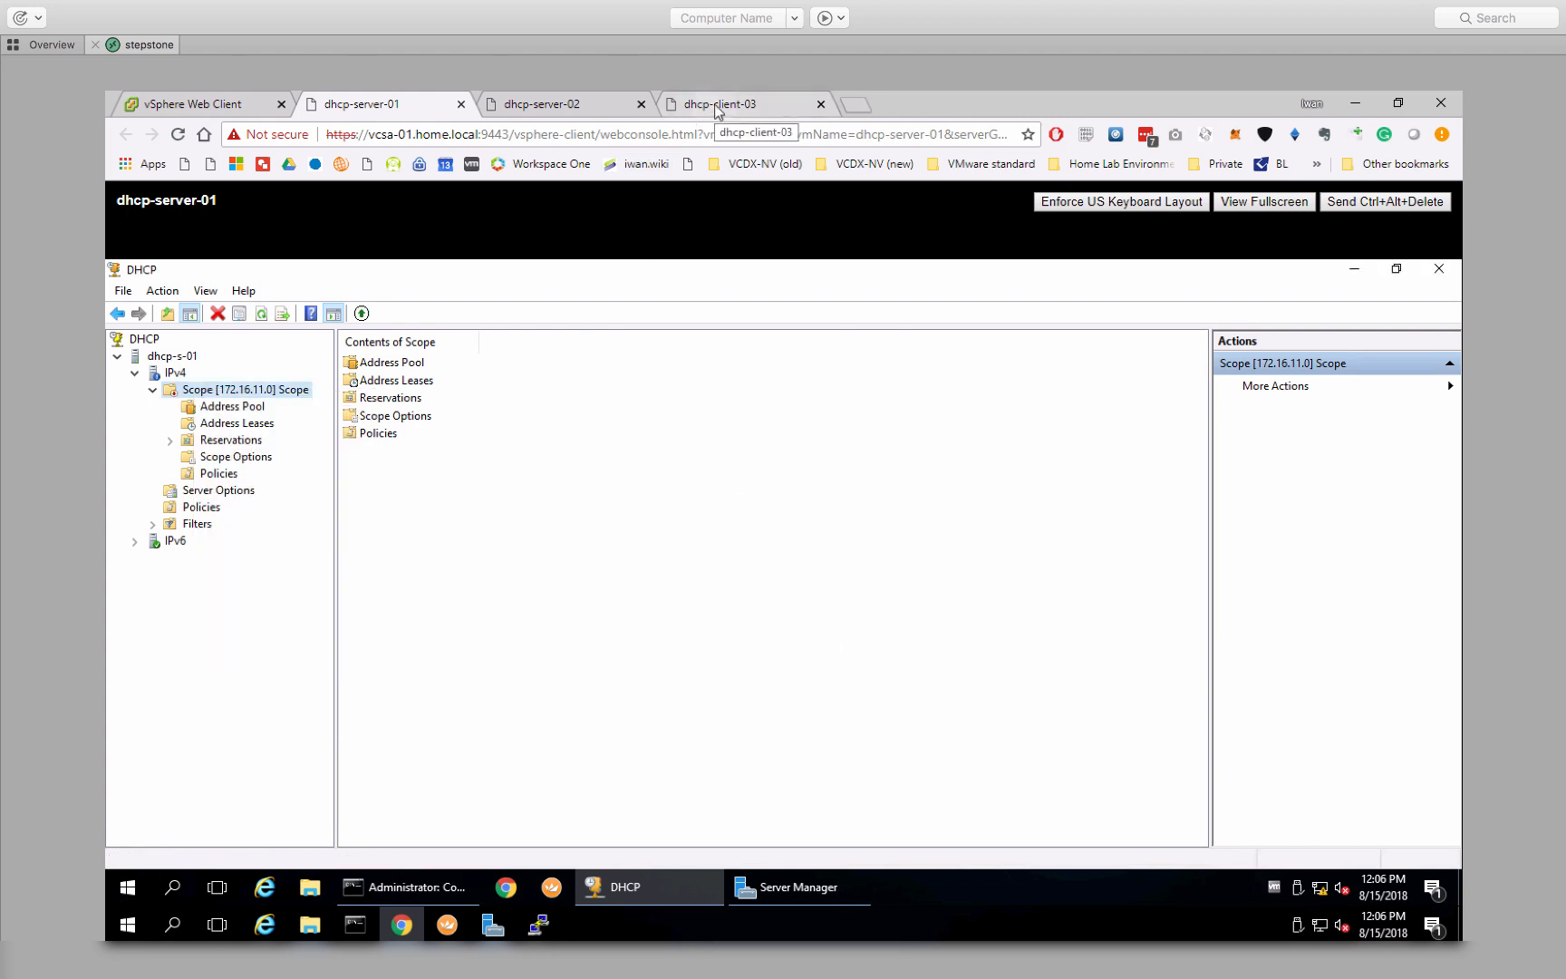
- Check the scope status on dhcp-server-02 and run ipconfig /renew on dhcp-client-03 with only that server's scope active
left_click(606, 103)
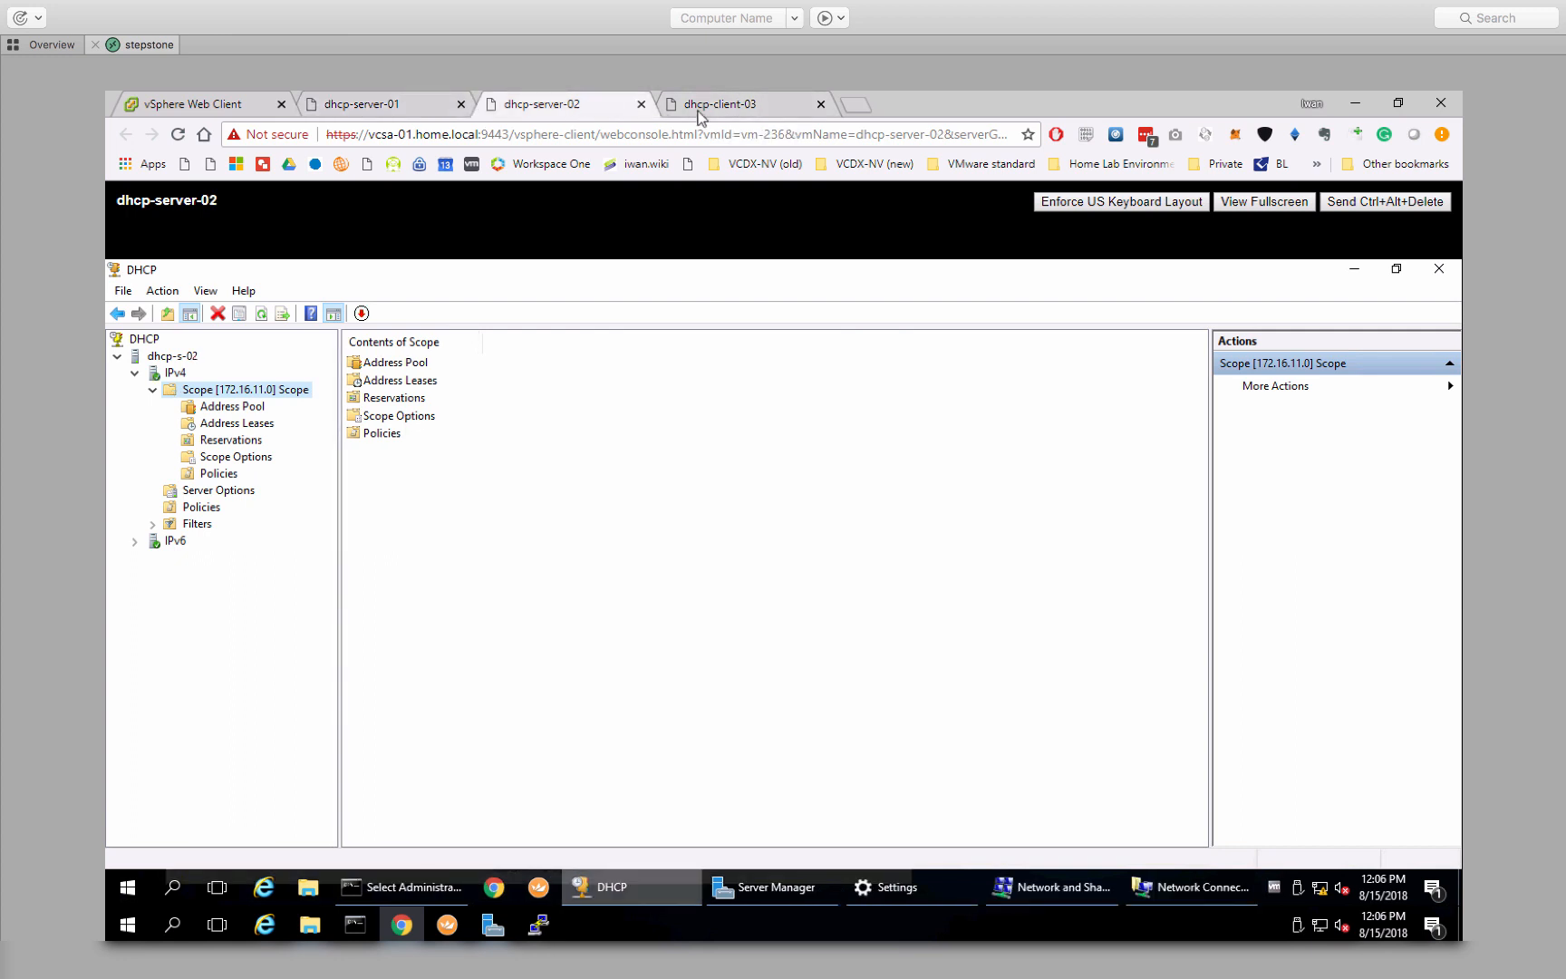
left_click(730, 107)
key("Up")
key("Up")
key("Return")
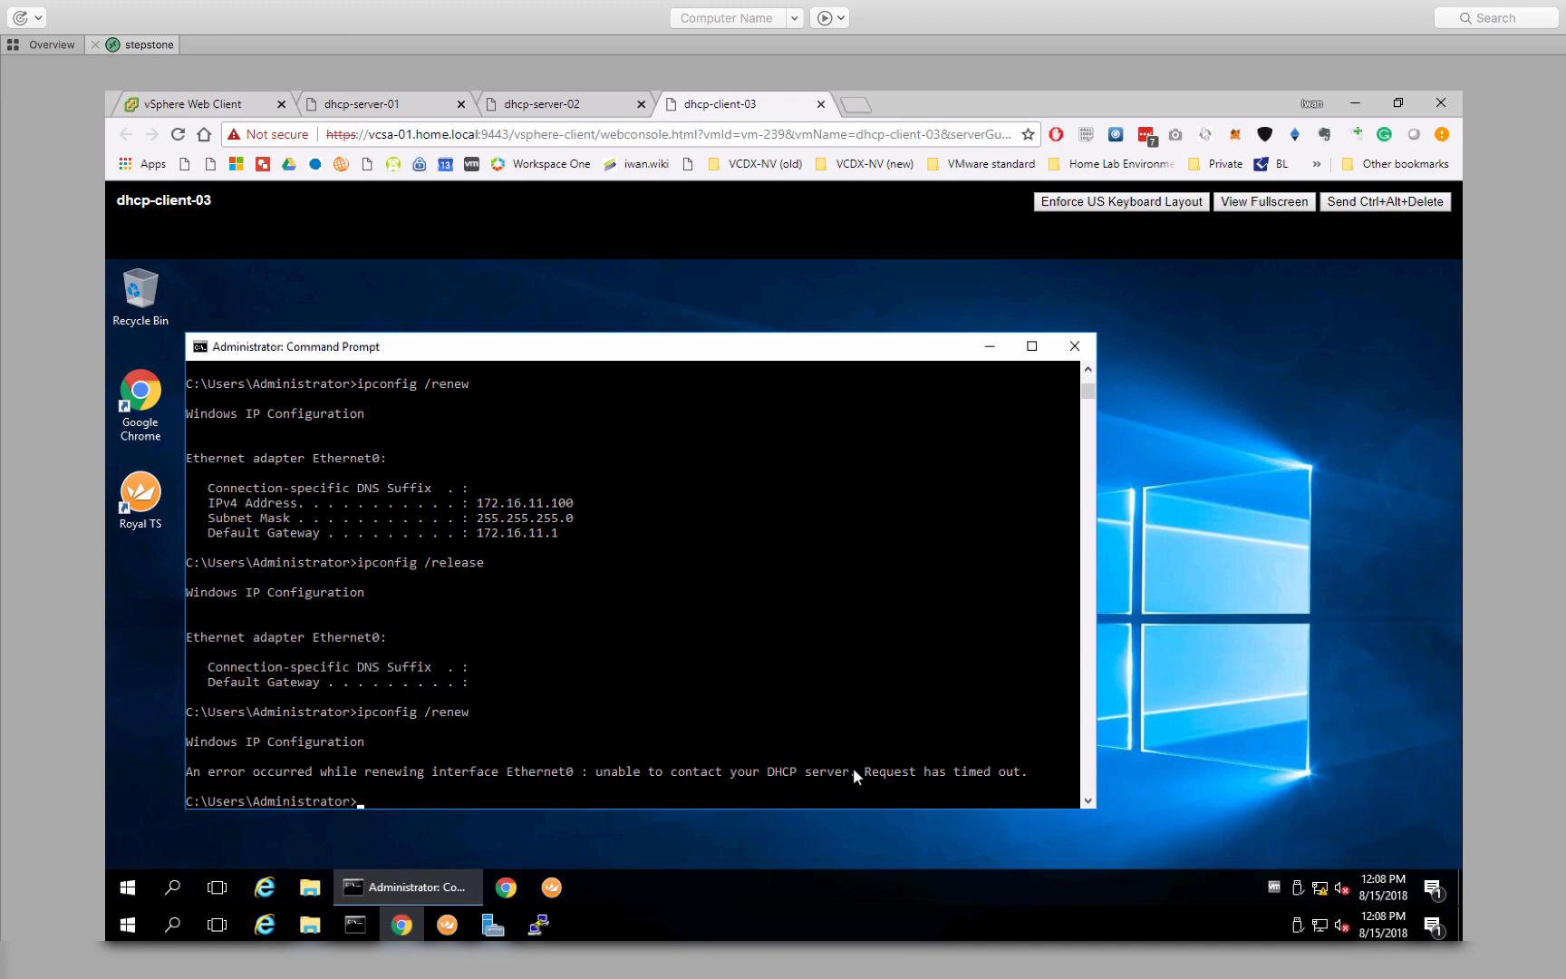
- Review both DHCP servers and the Allow-Specific-DHCP rule's source, and reactivate the 172.16.11.0 scope on dhcp-server-01
left_click(413, 107)
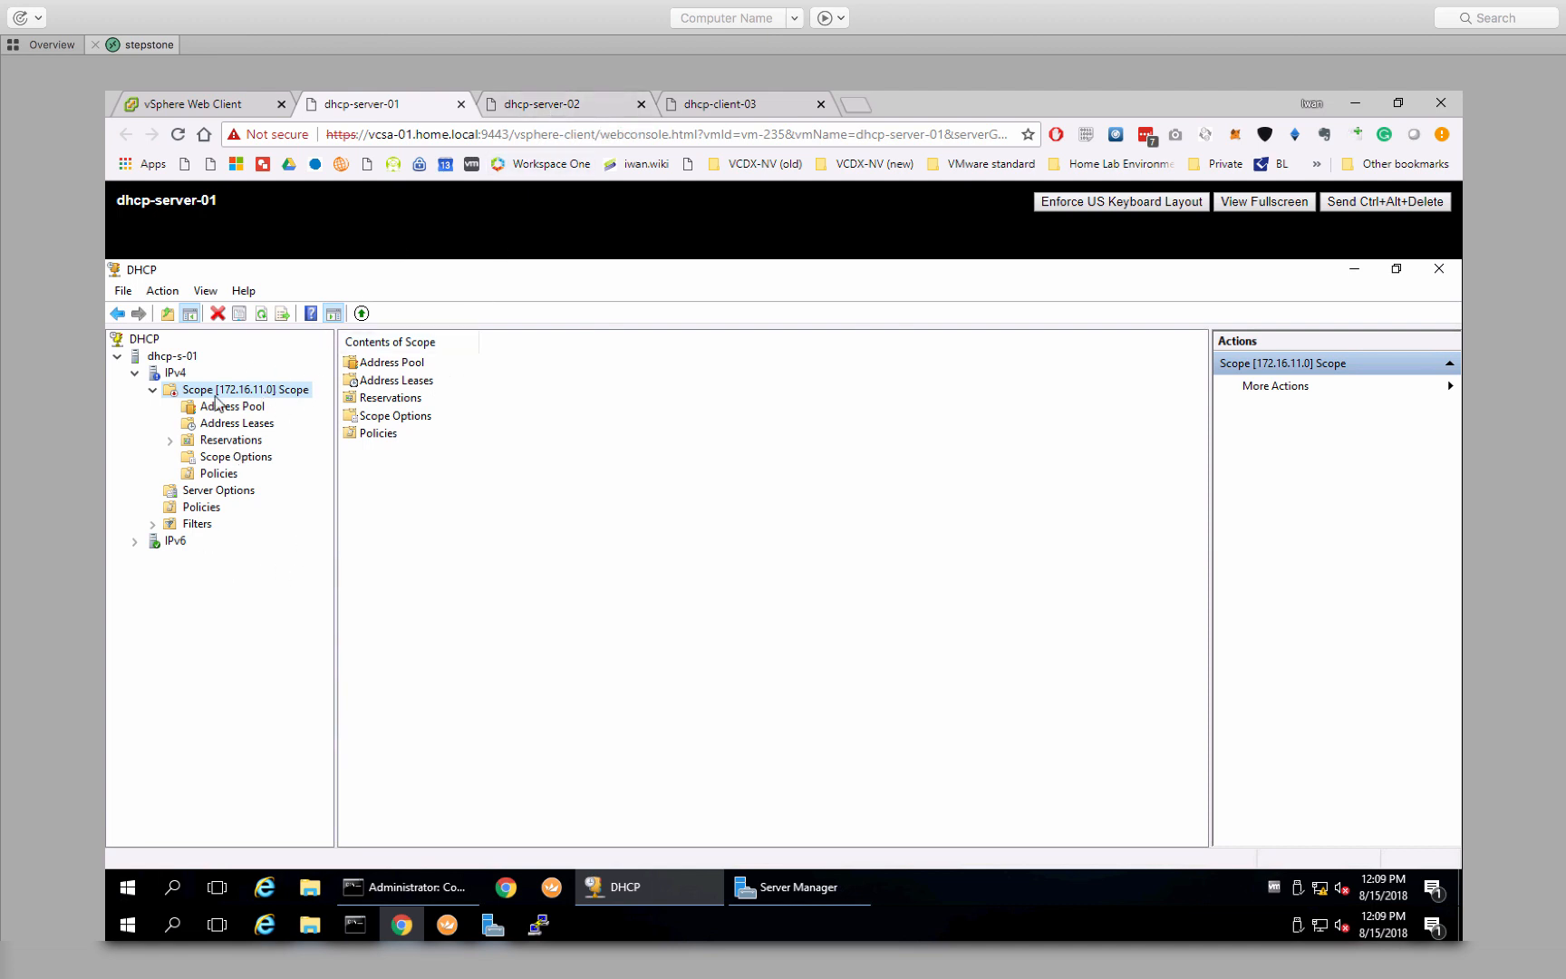
left_click(548, 107)
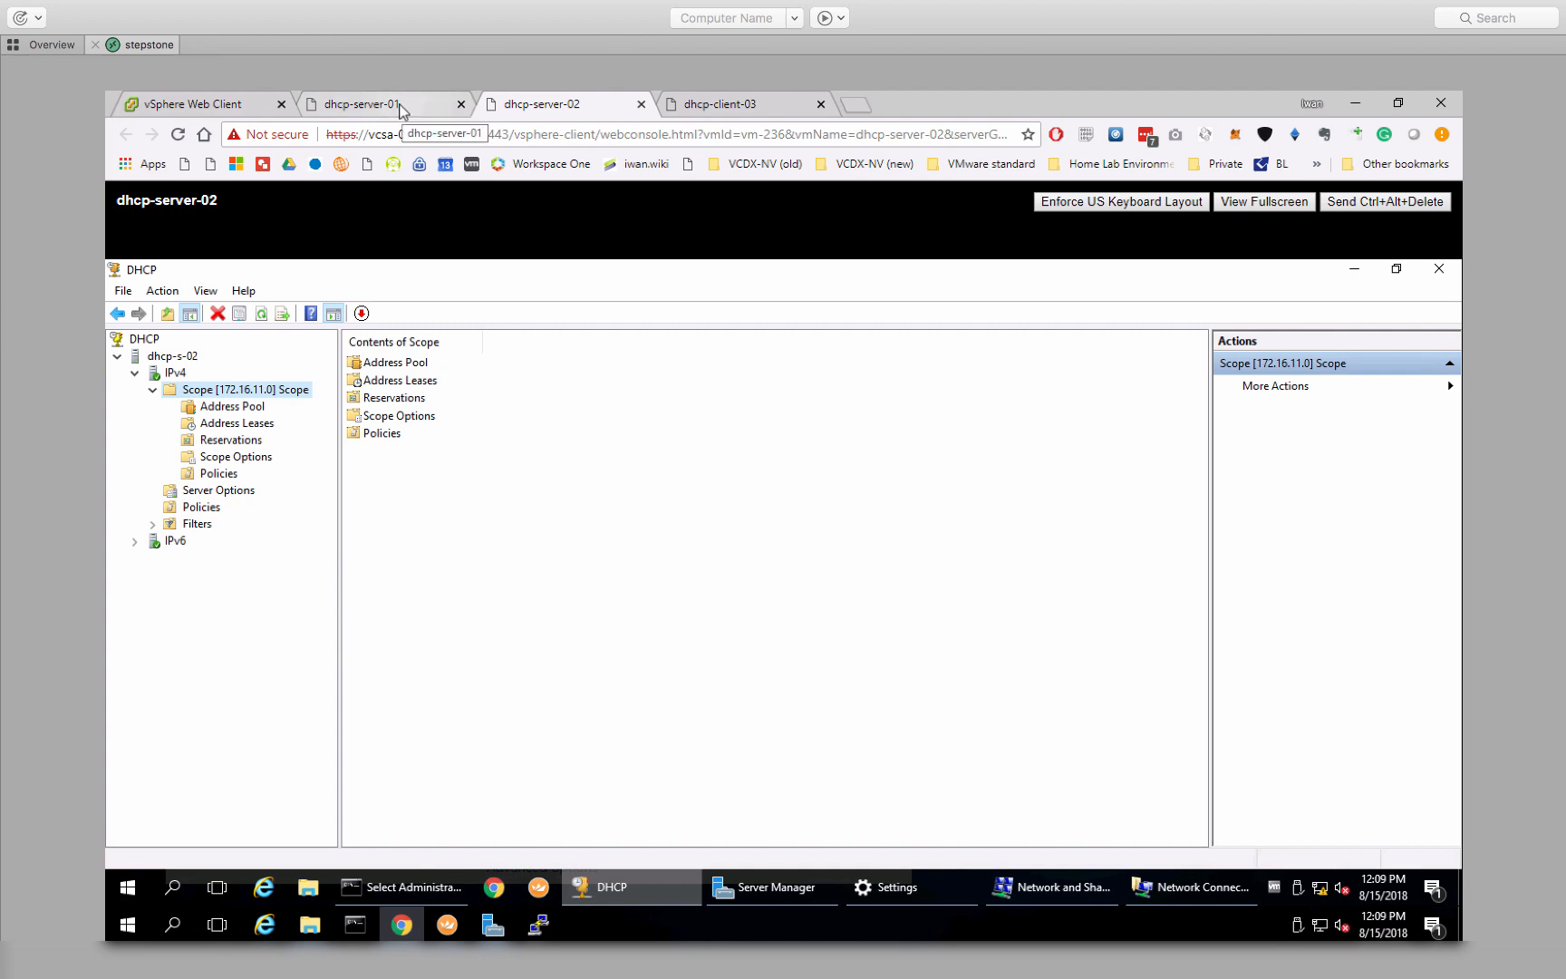
left_click(214, 109)
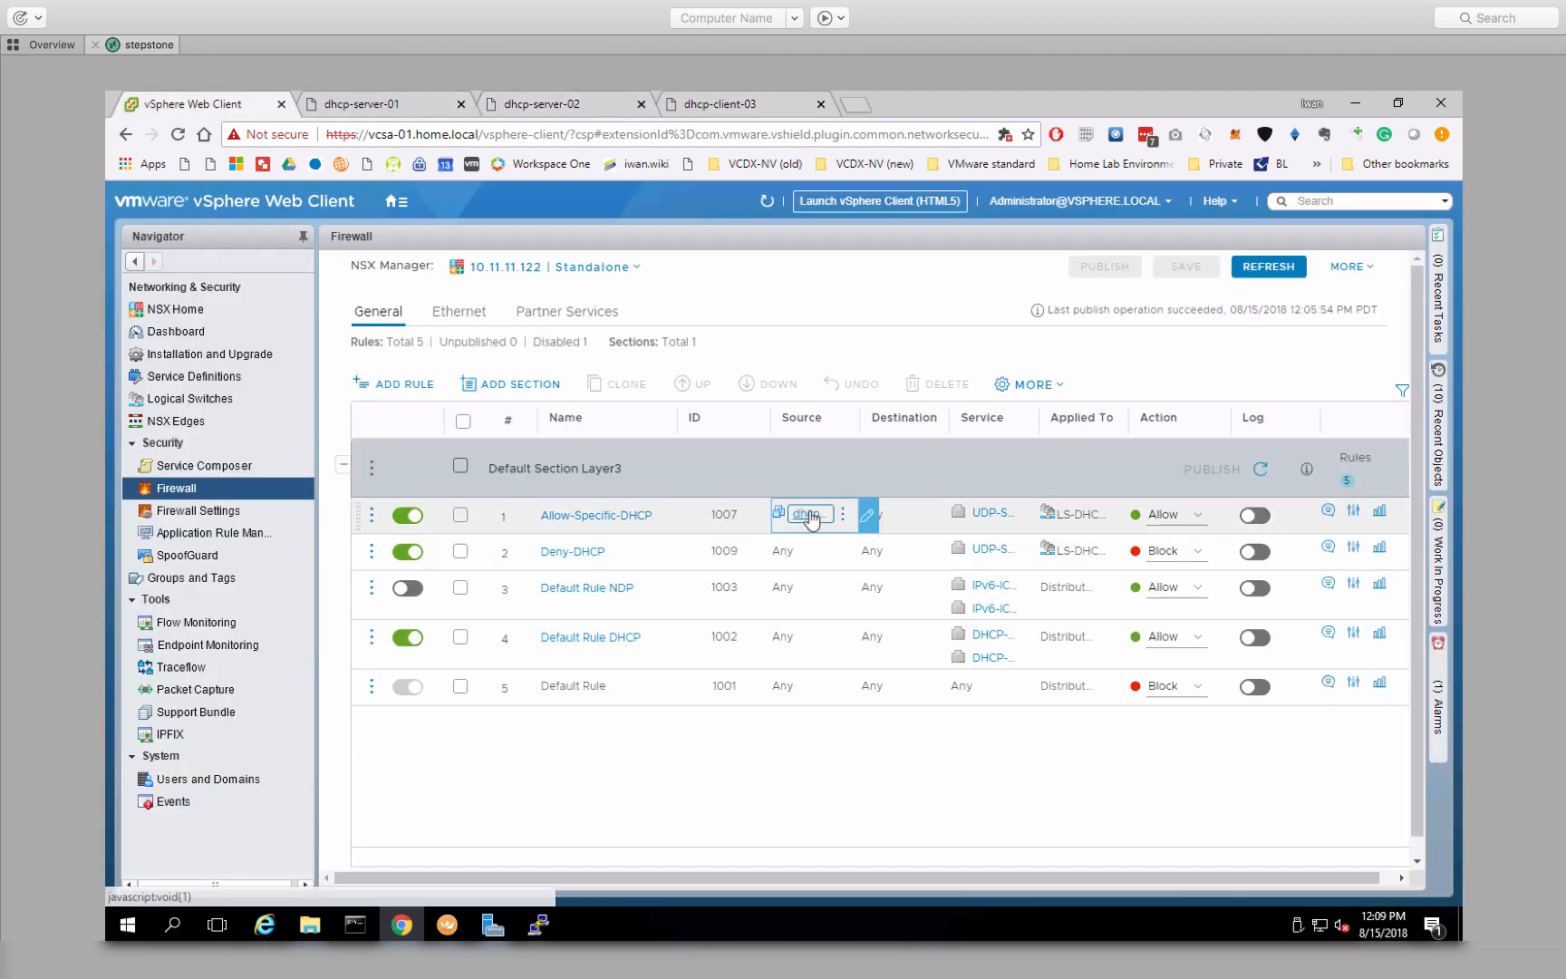
left_click(376, 105)
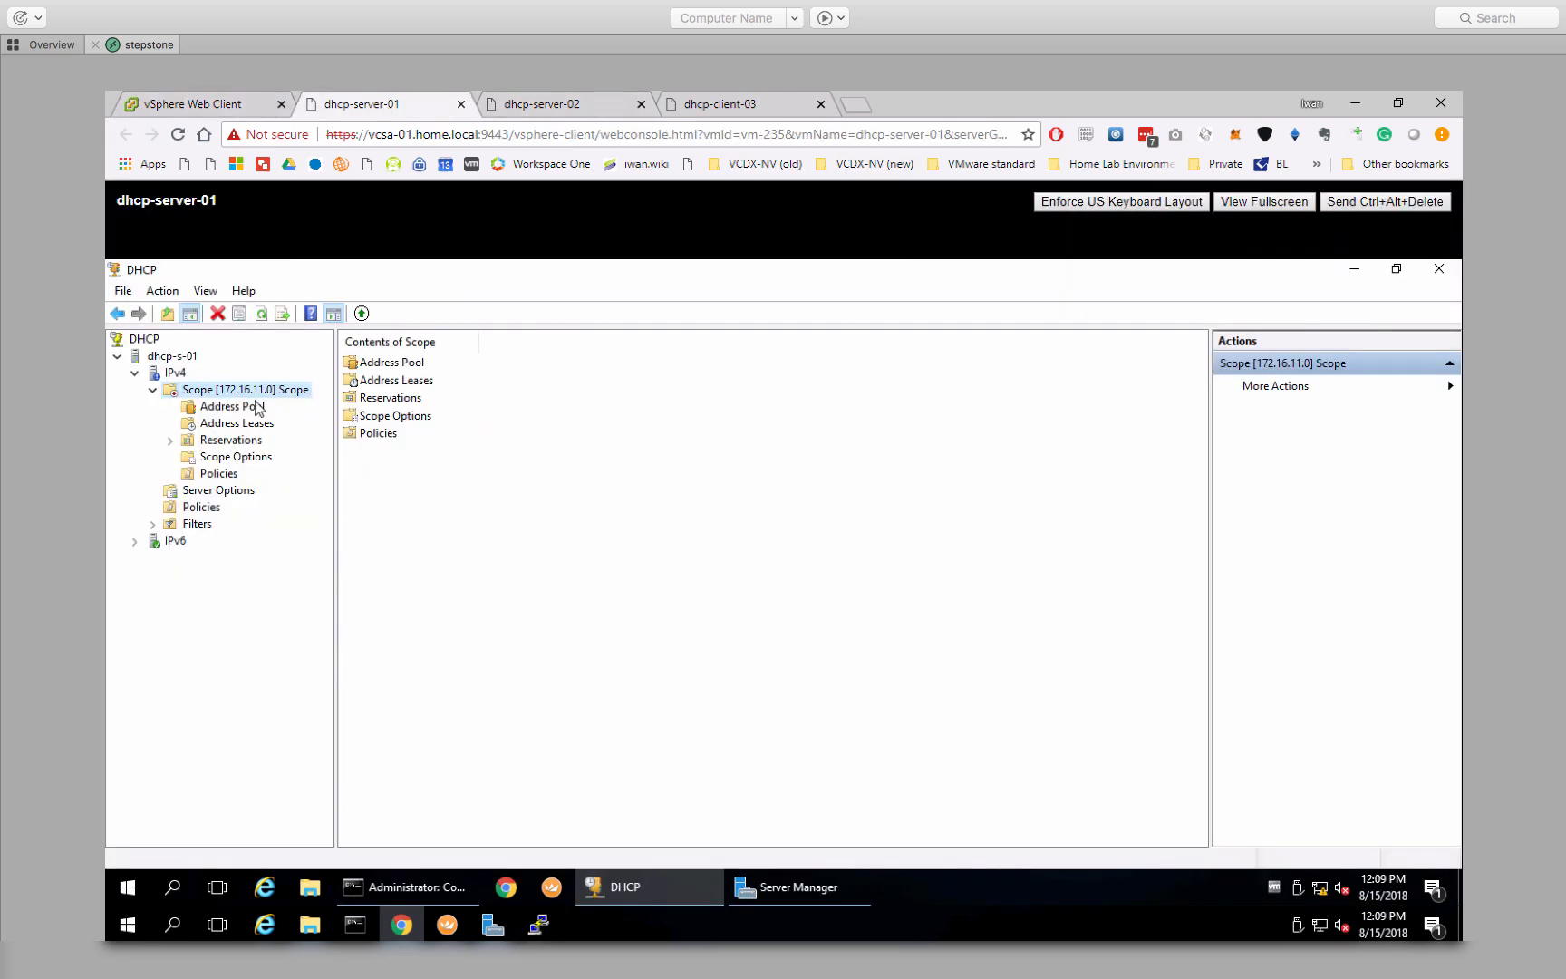
right_click(218, 396)
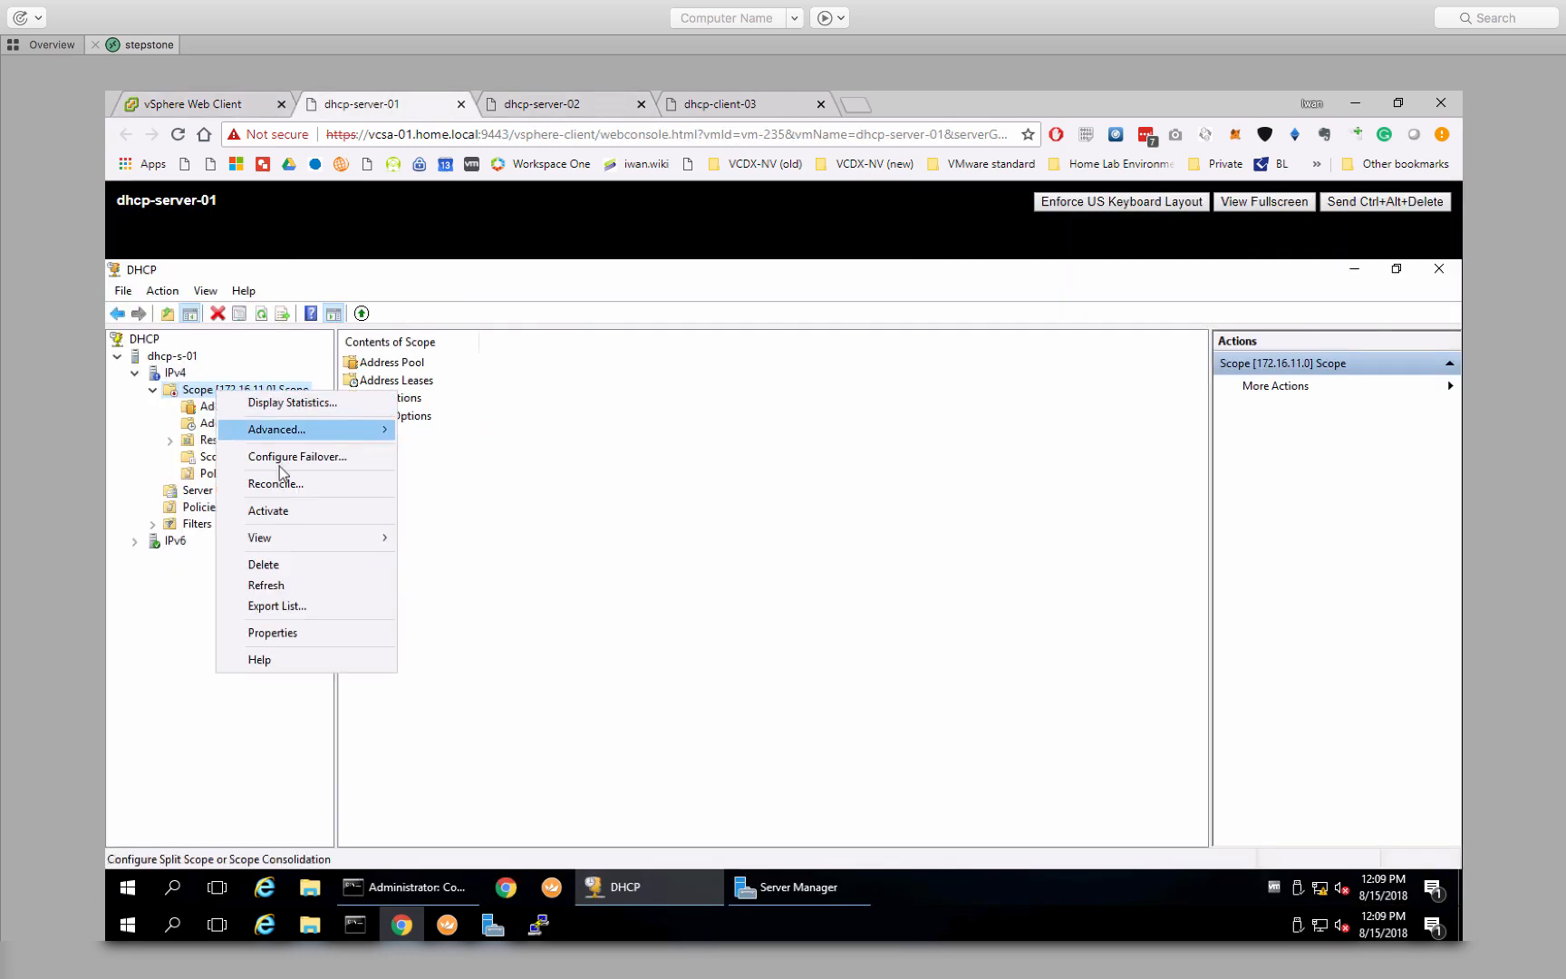
left_click(280, 508)
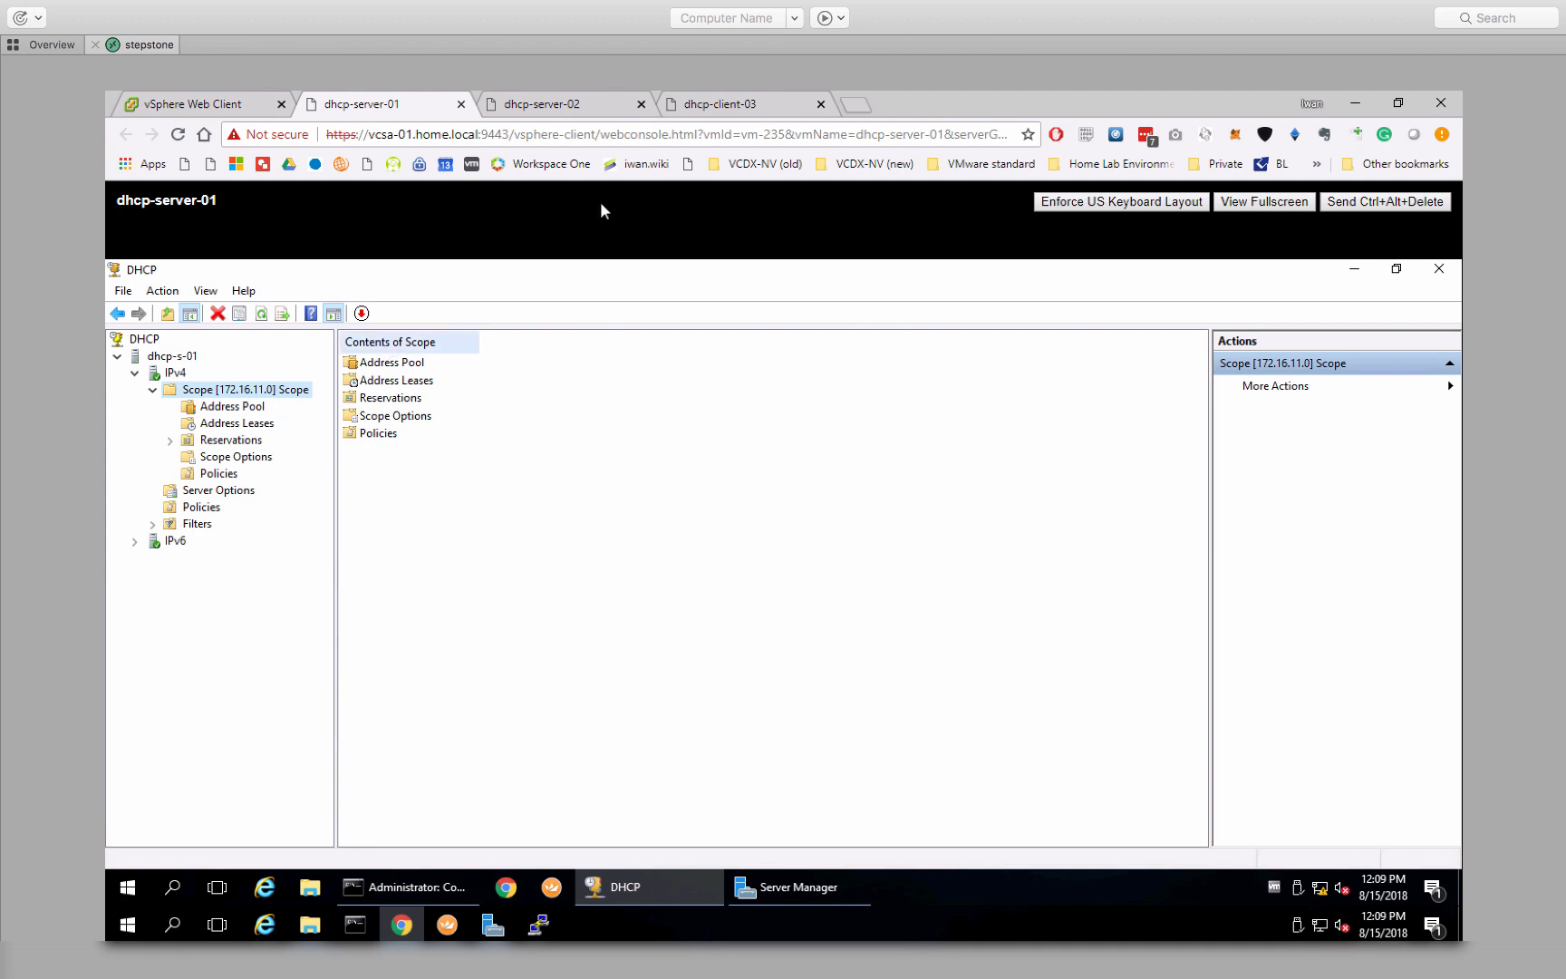
- Check dhcp-server-02 and run ipconfig on dhcp-client-03 to view its current IP configuration
left_click(580, 110)
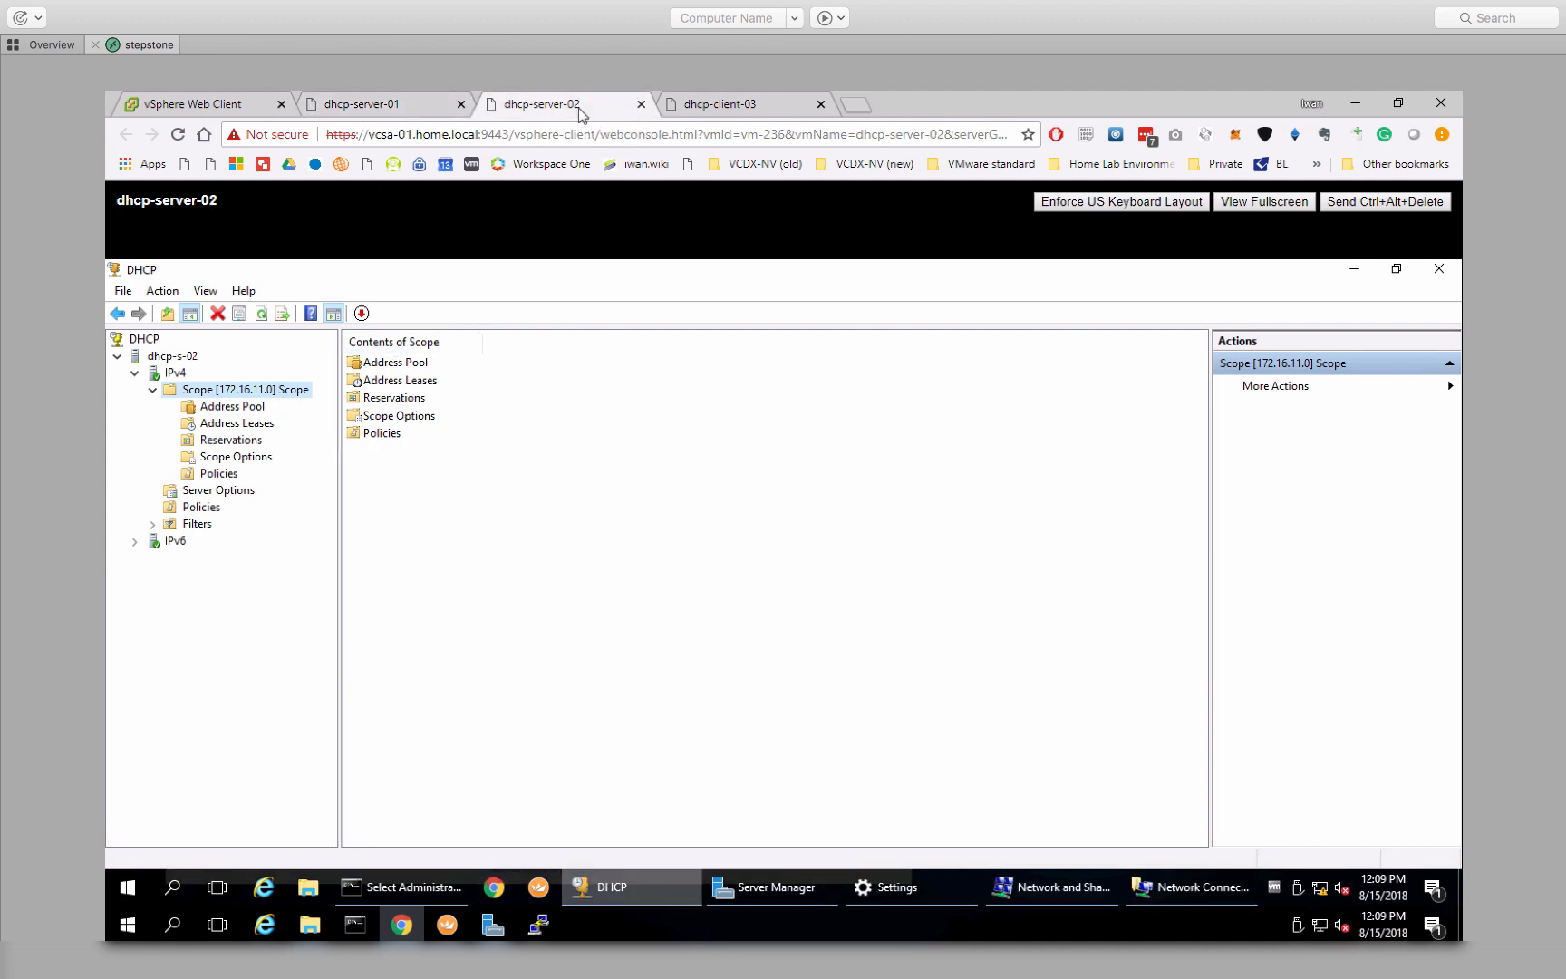
left_click(741, 109)
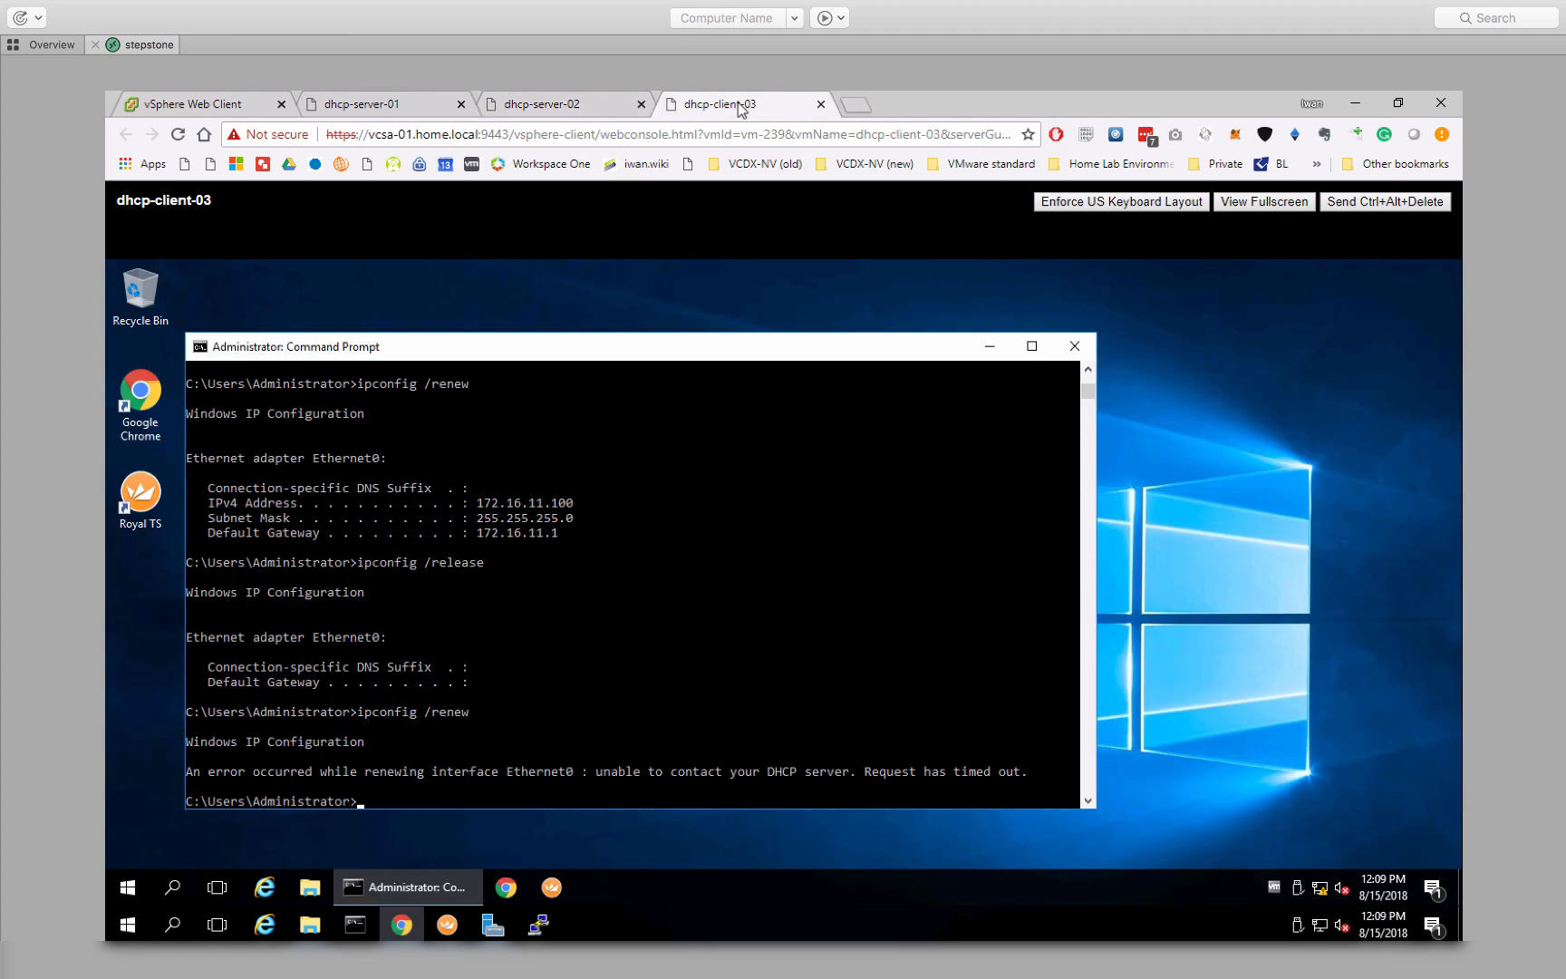
type("iponfig")
key("Return")
type("ipconfig")
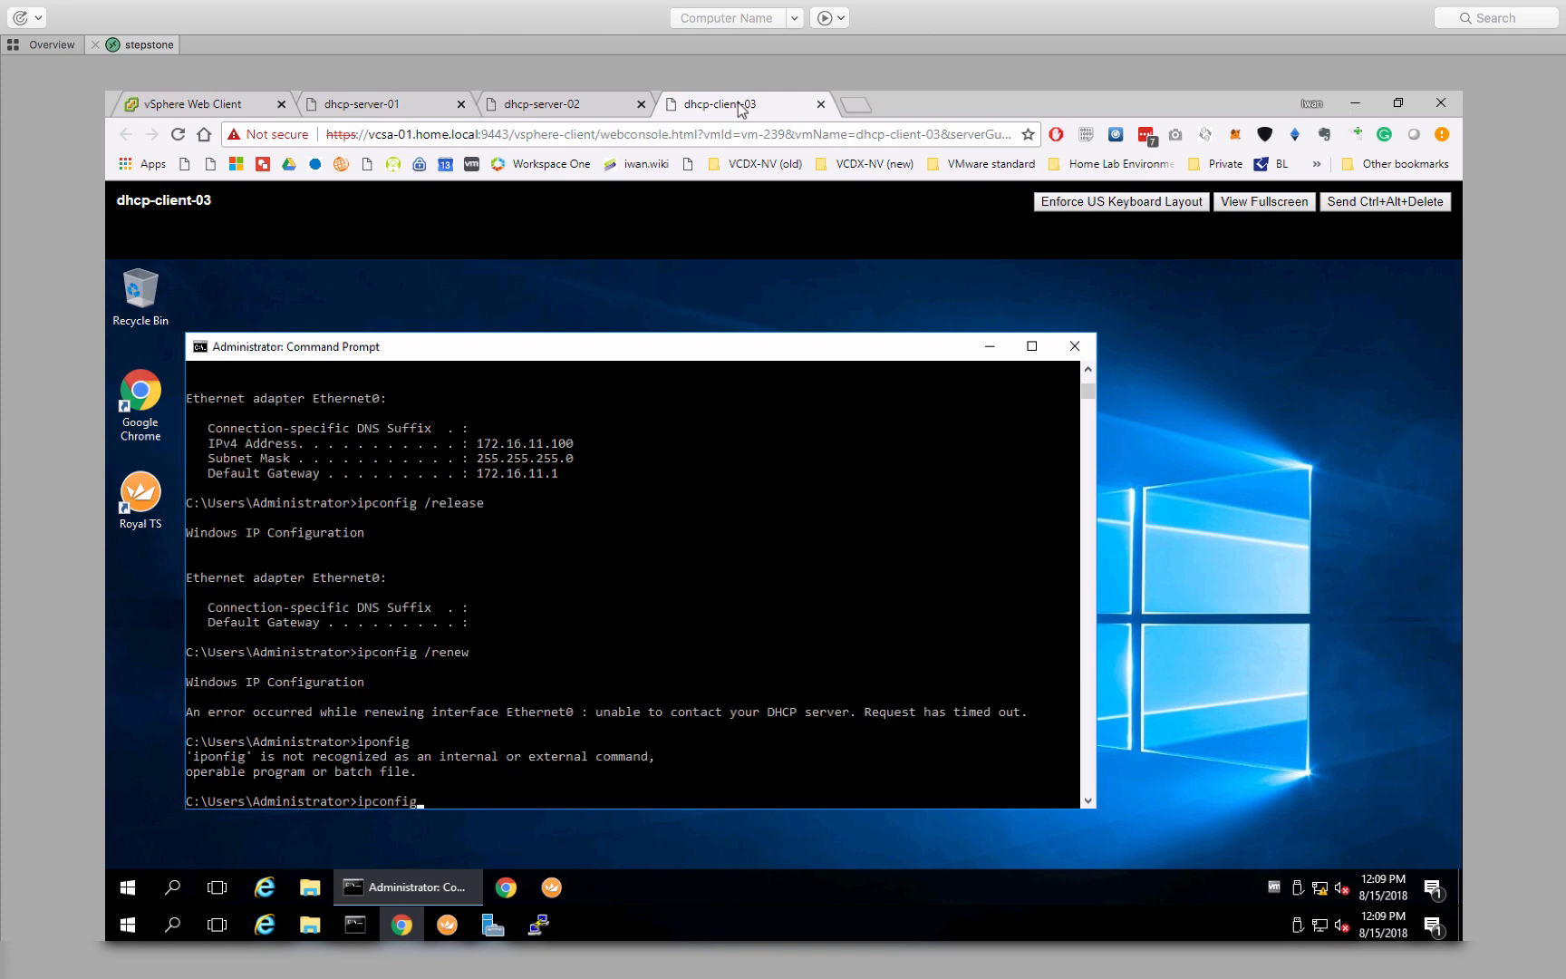
key("Return")
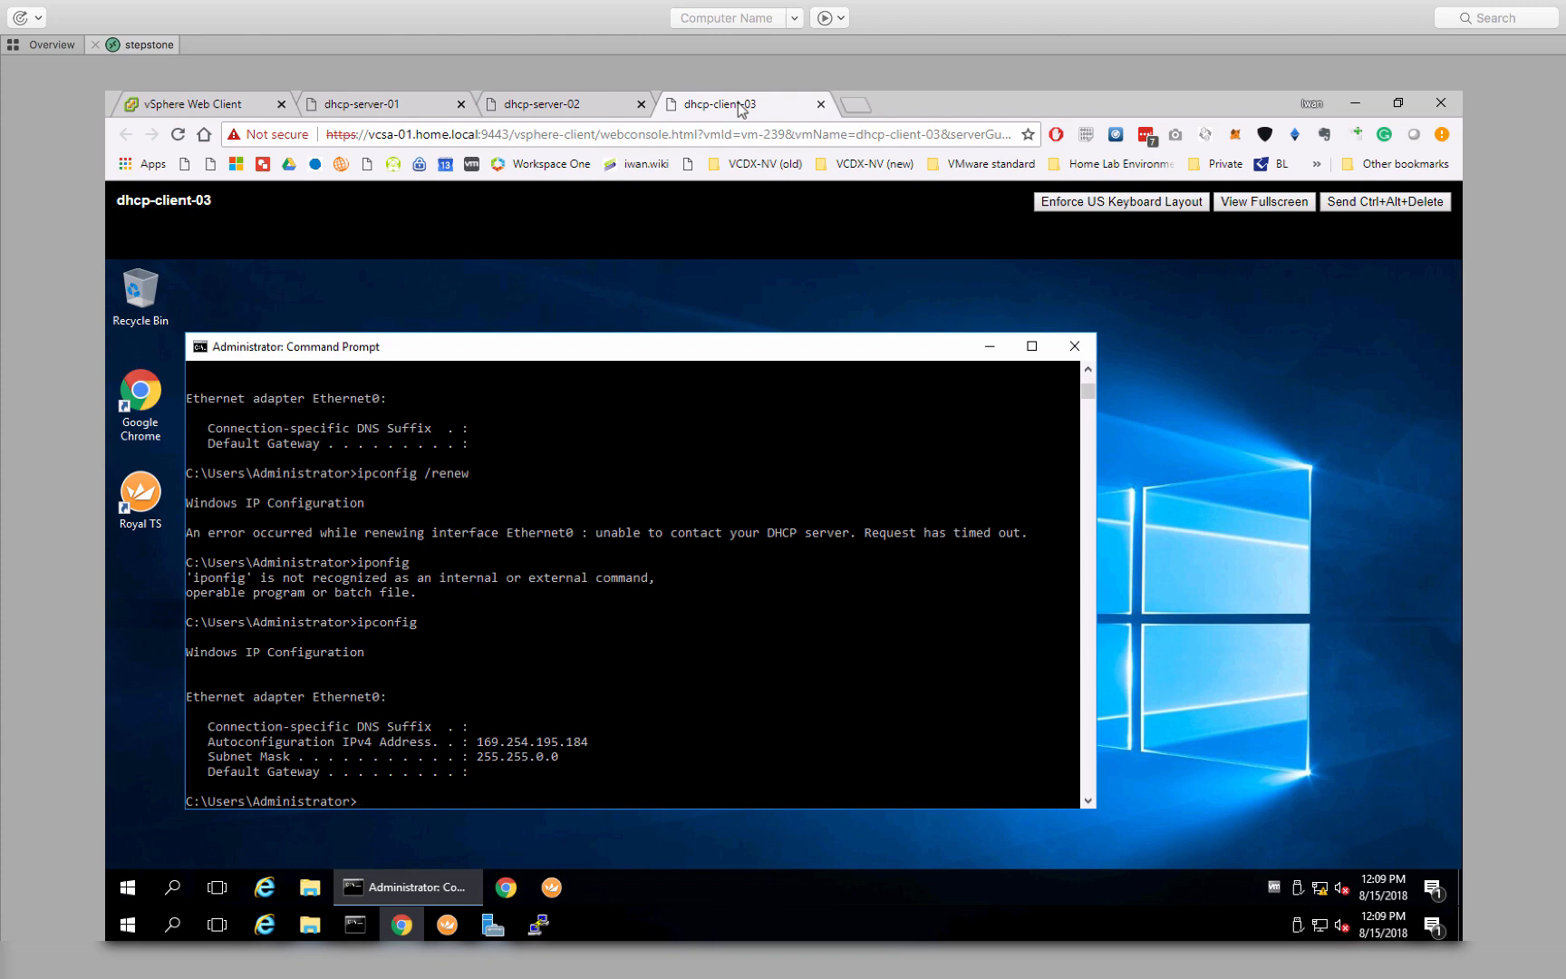
- Check the scopes on both DHCP servers and view the VM details of the Allow-Specific-DHCP rule's source
left_click(384, 109)
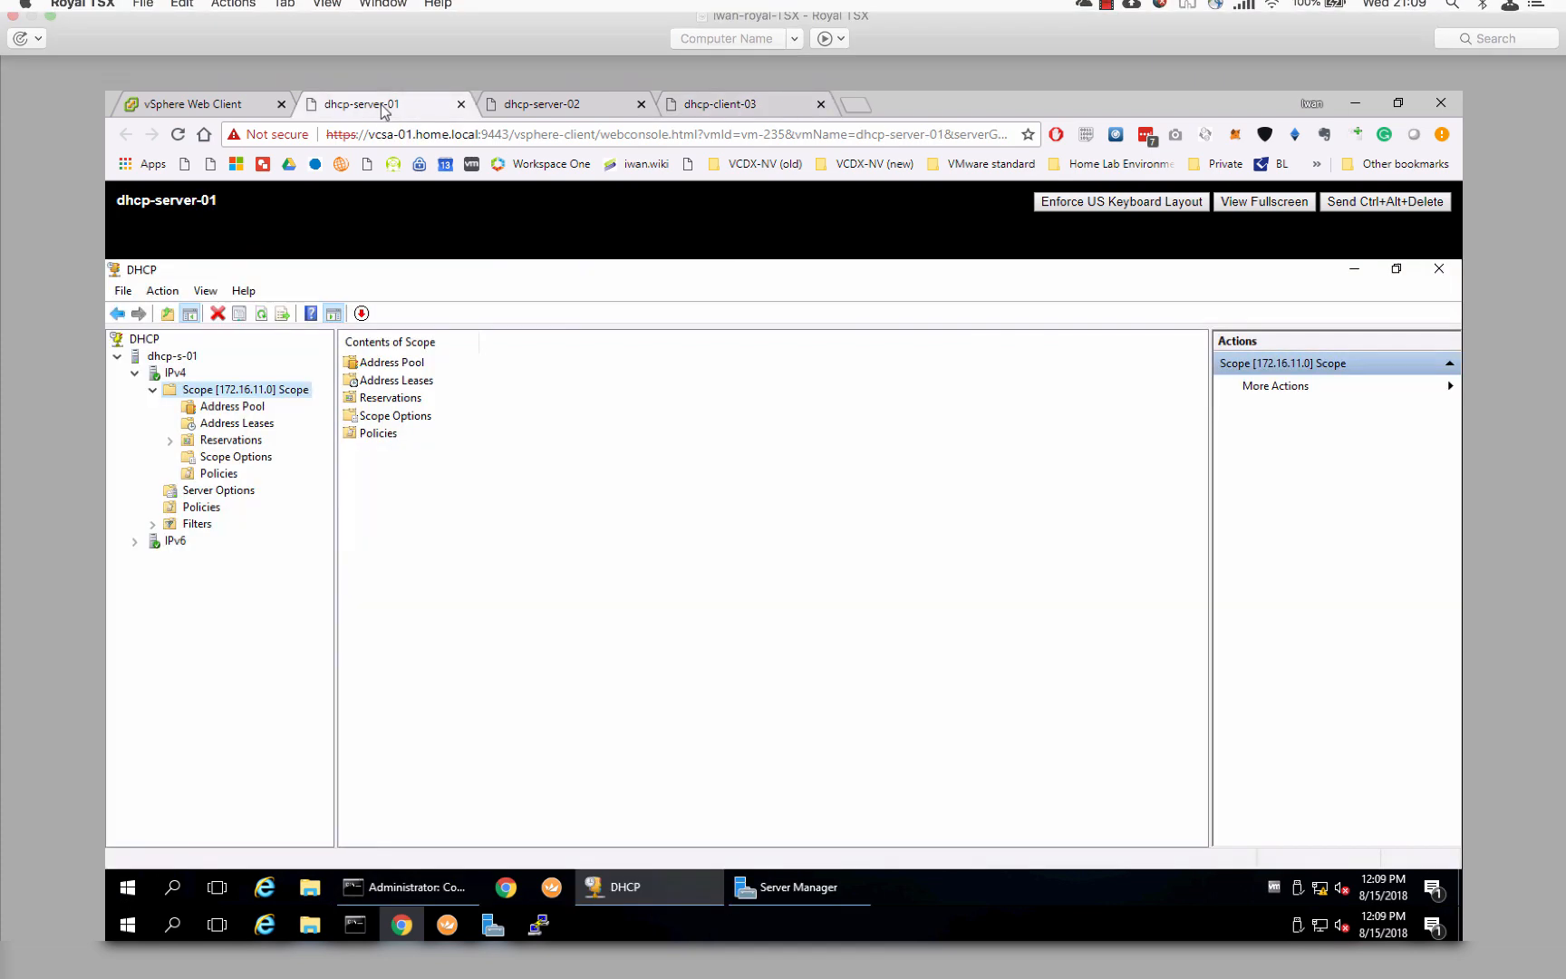
left_click(569, 109)
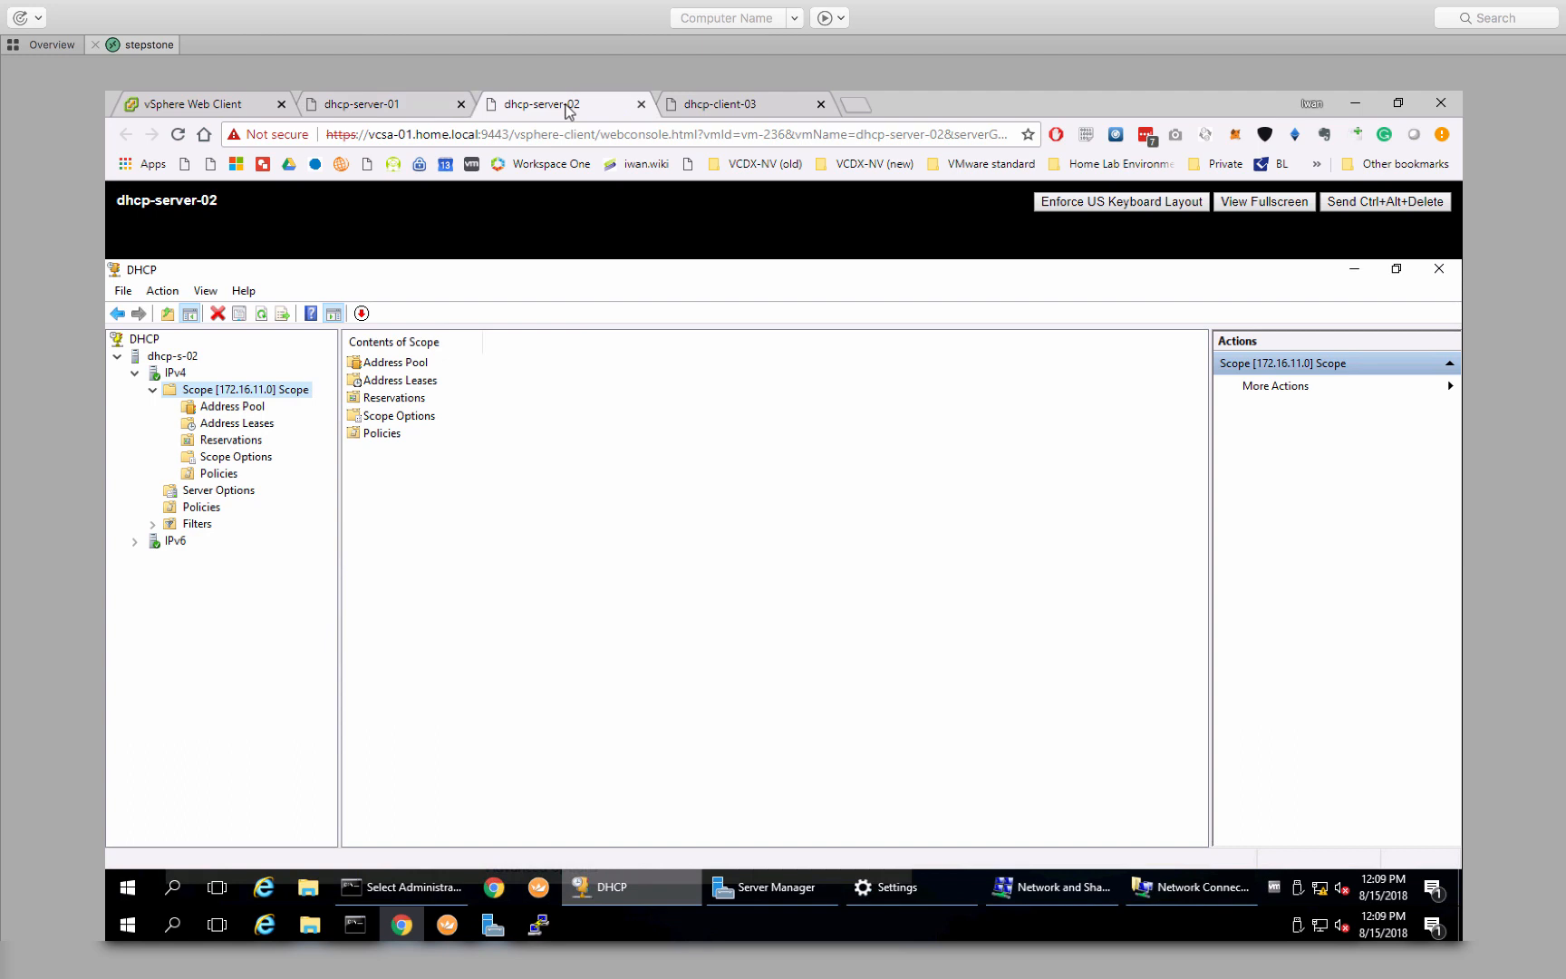
left_click(234, 107)
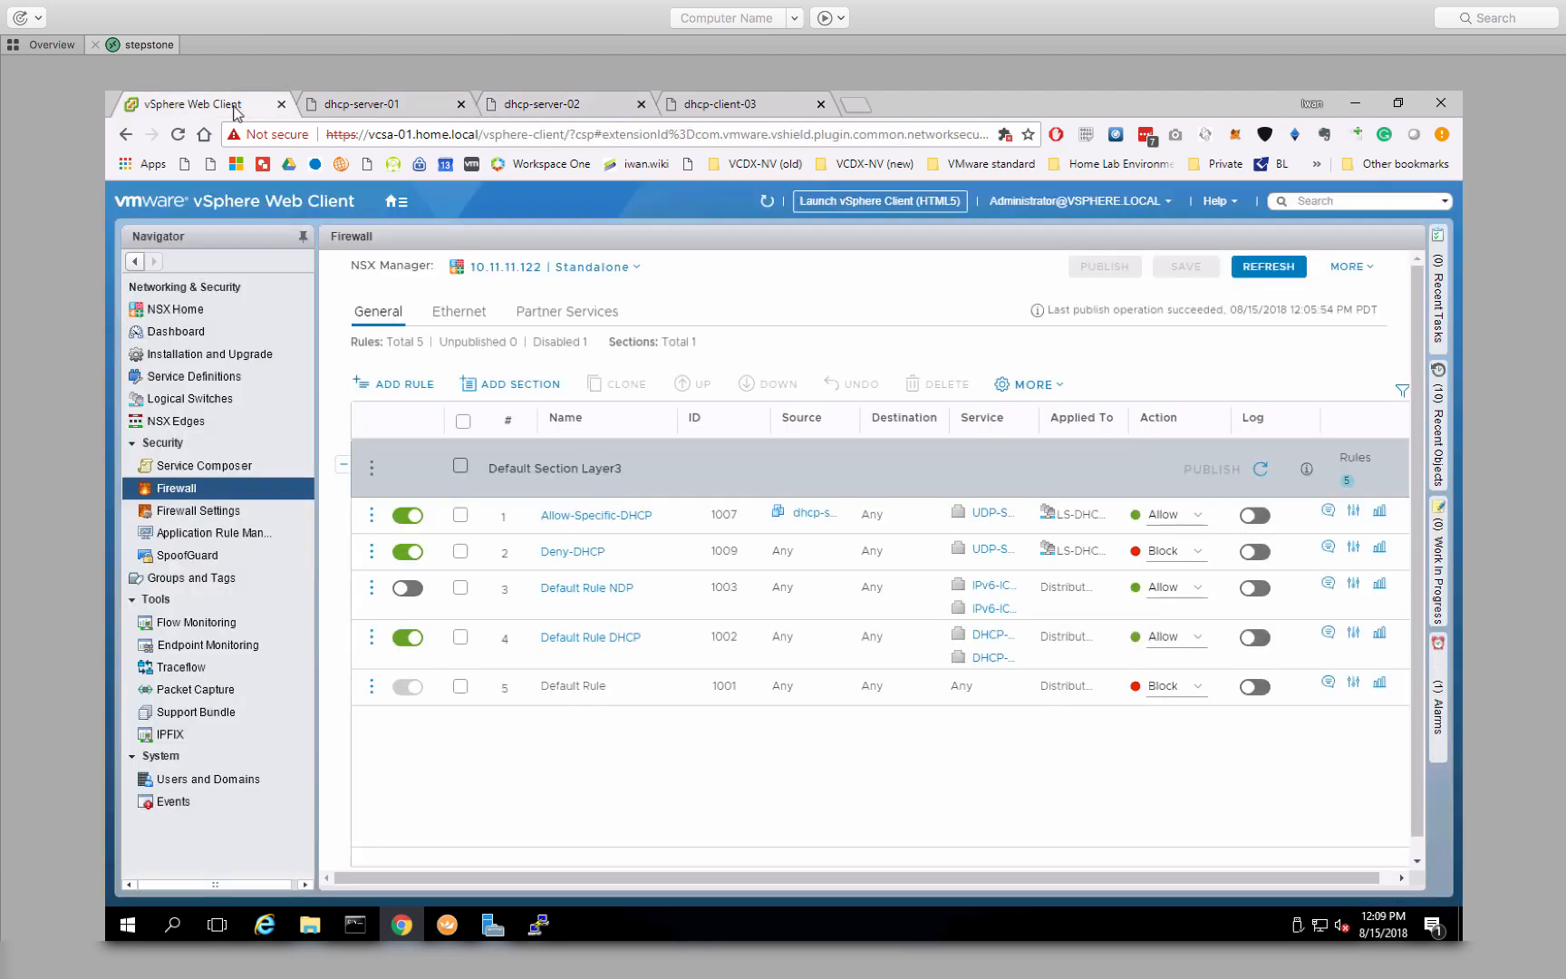
left_click(810, 515)
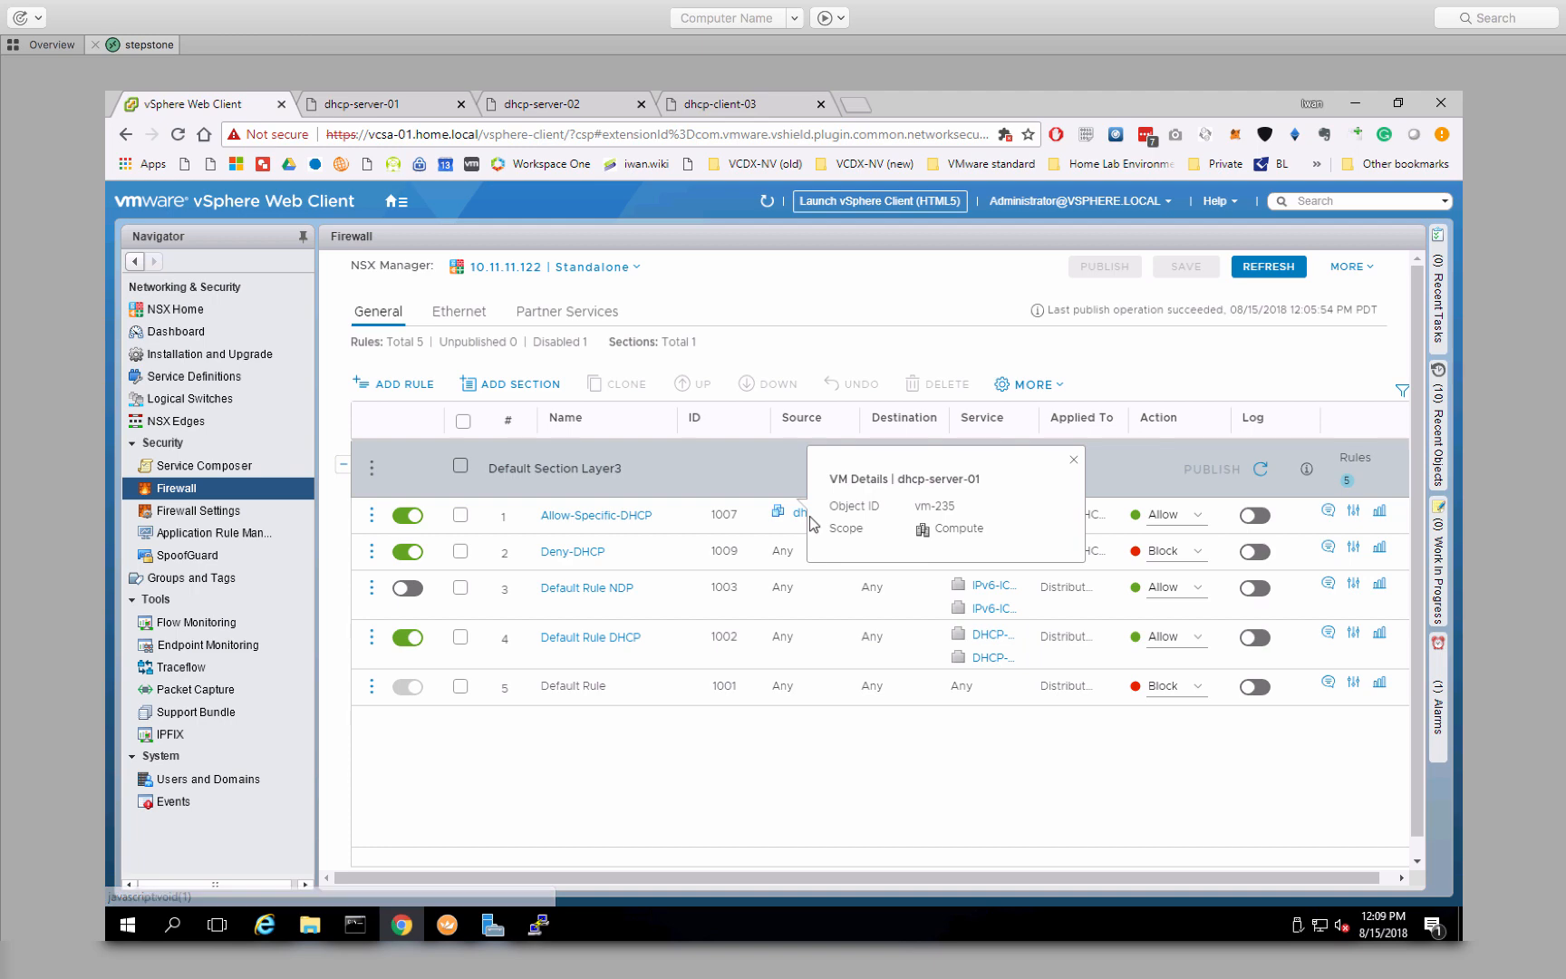
left_click(1073, 459)
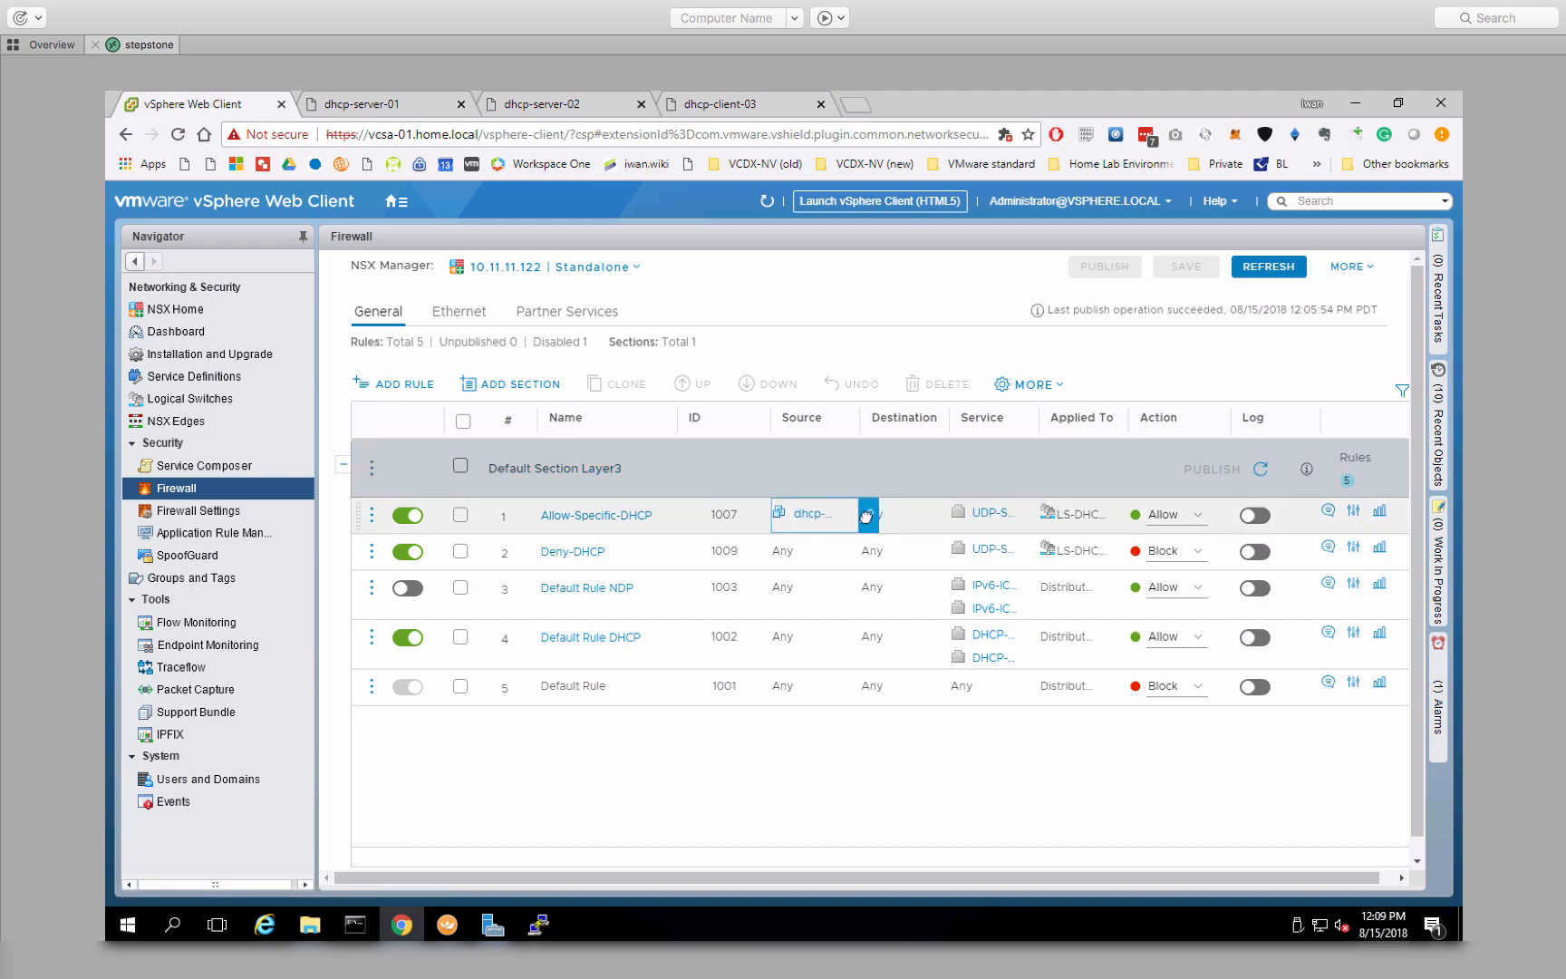
- Edit the source of the Allow-Specific-DHCP rule and add the virtual machine dhcp-server-02 to its selected objects
left_click(868, 514)
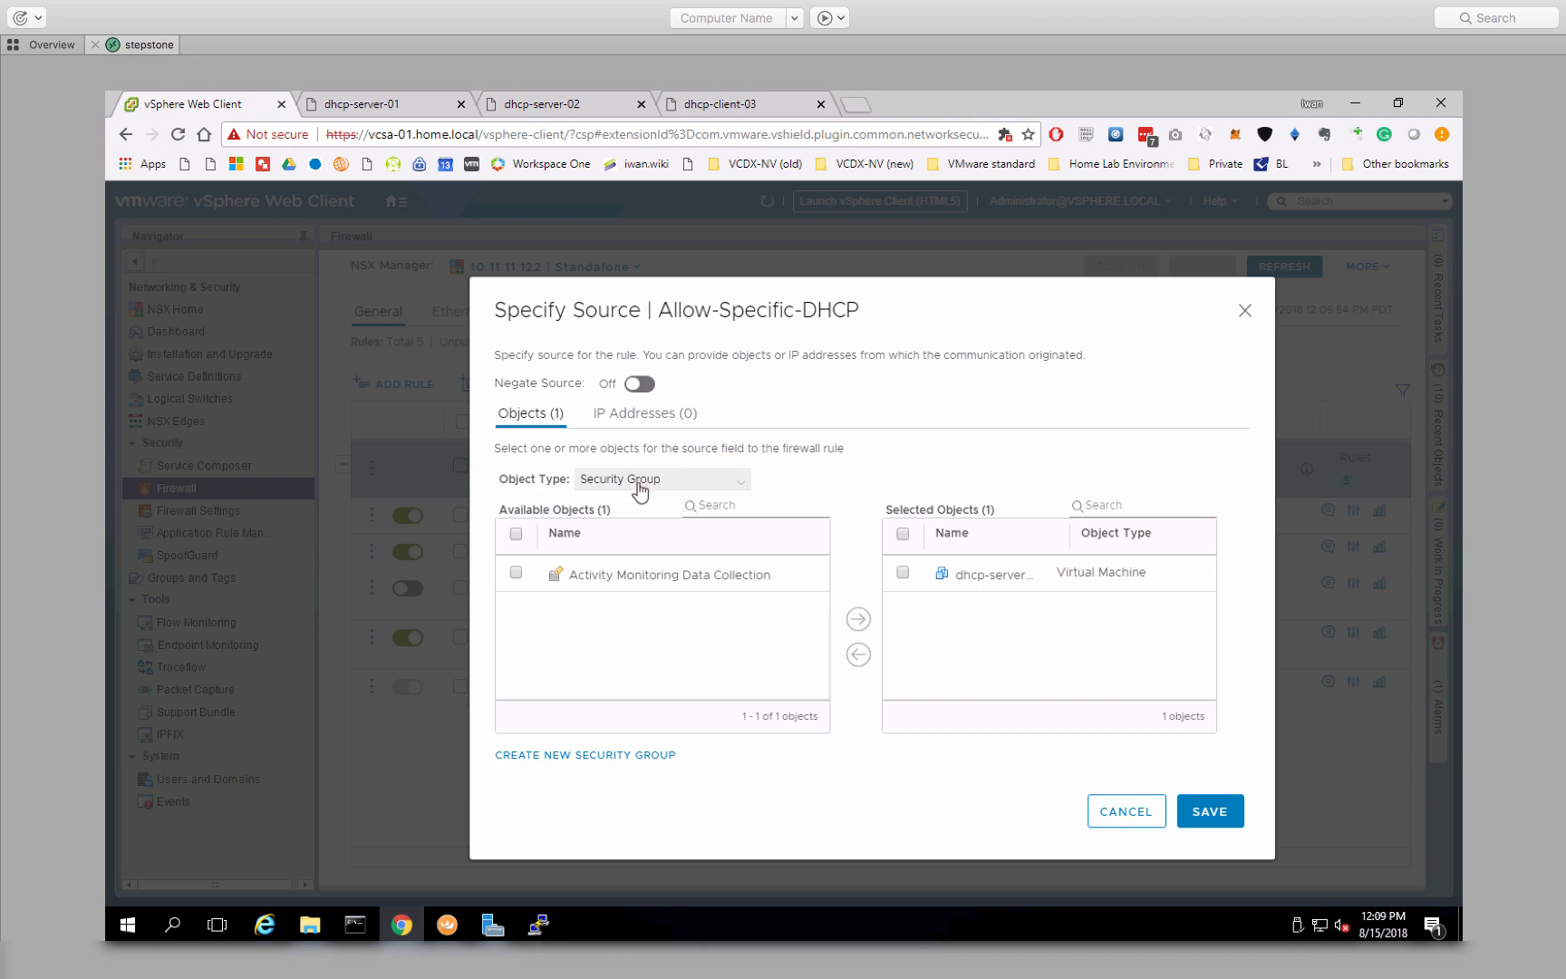
left_click(641, 490)
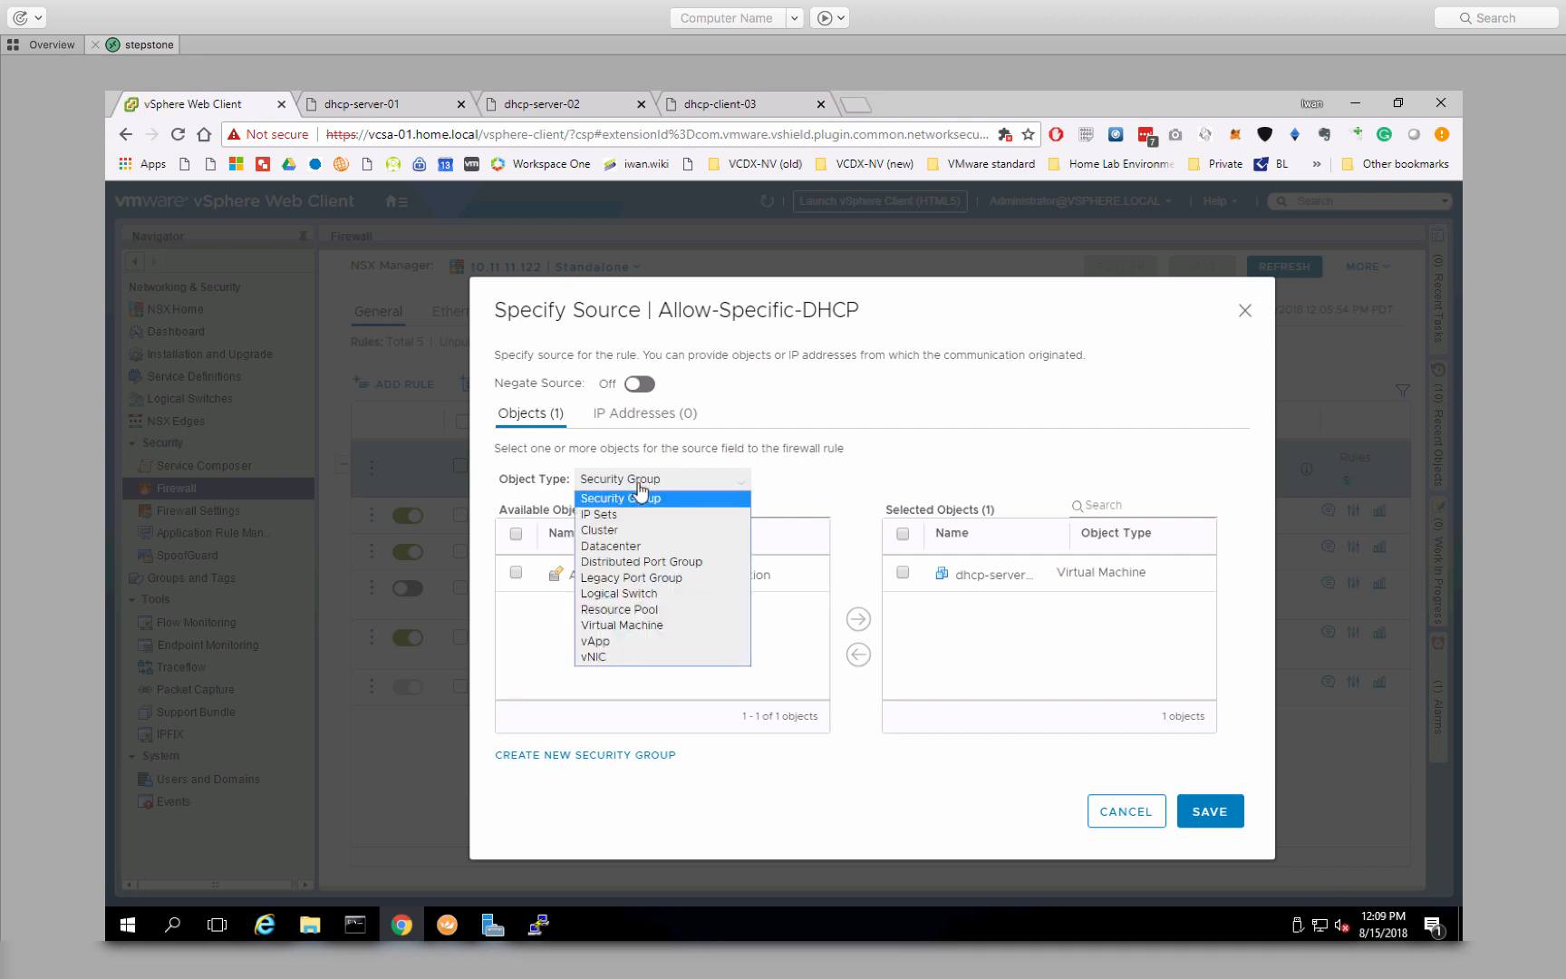
left_click(626, 628)
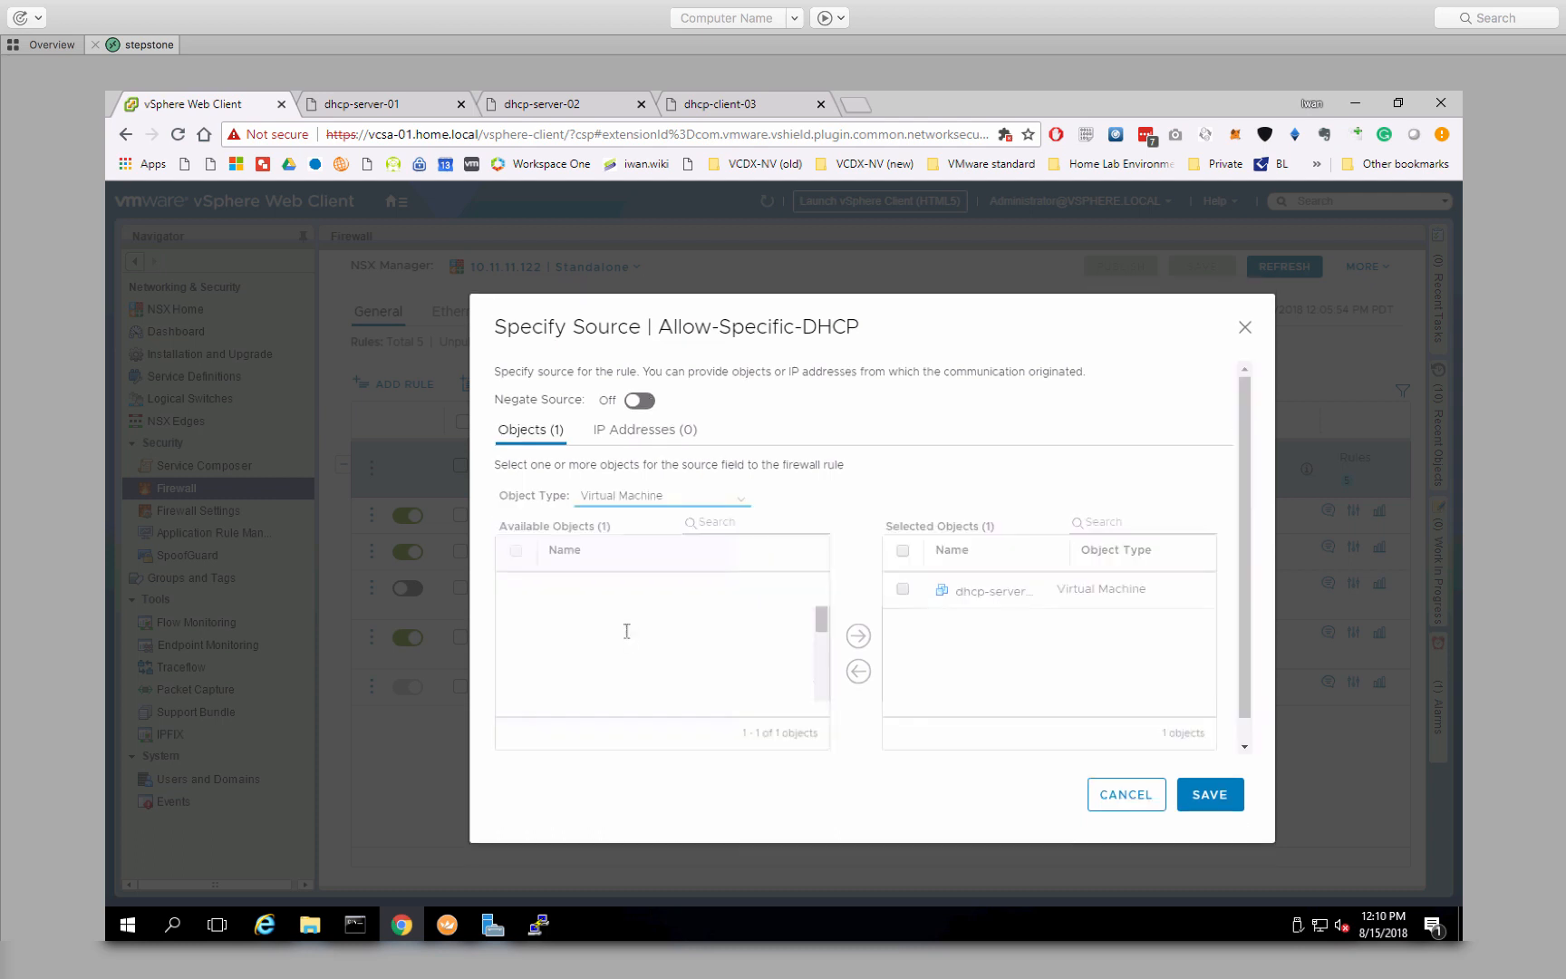
scroll(823, 700, "down", 3)
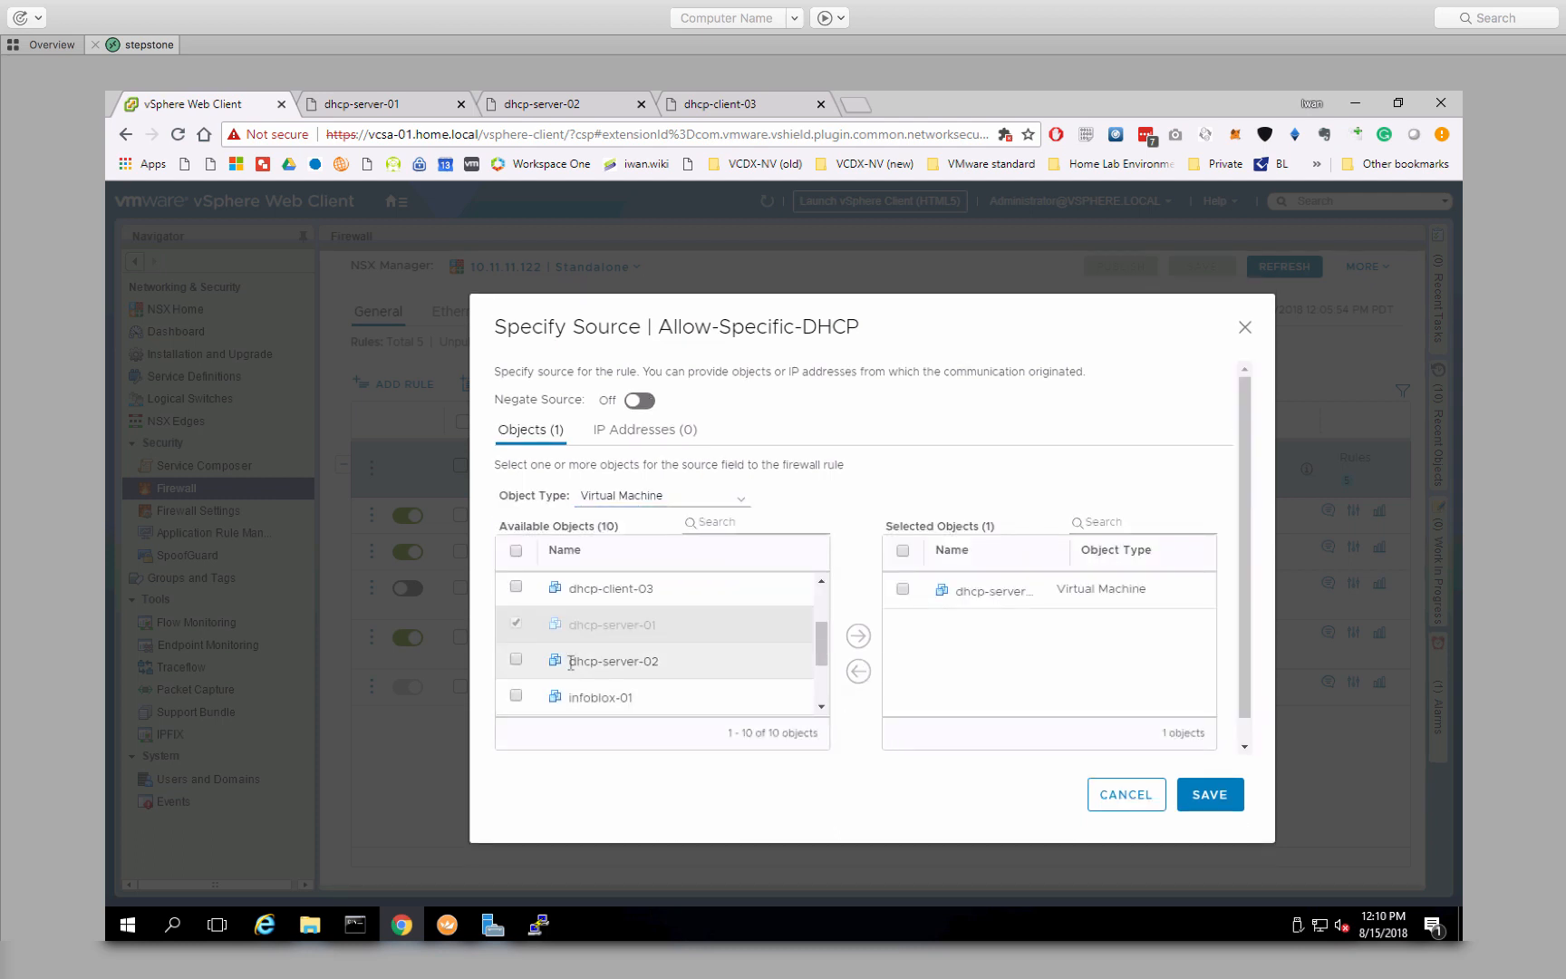
left_click(516, 659)
left_click(858, 636)
- Leave dhcp-server-02 as the rule's only source by removing dhcp-server-01, save it, and publish the firewall changes
left_click(902, 589)
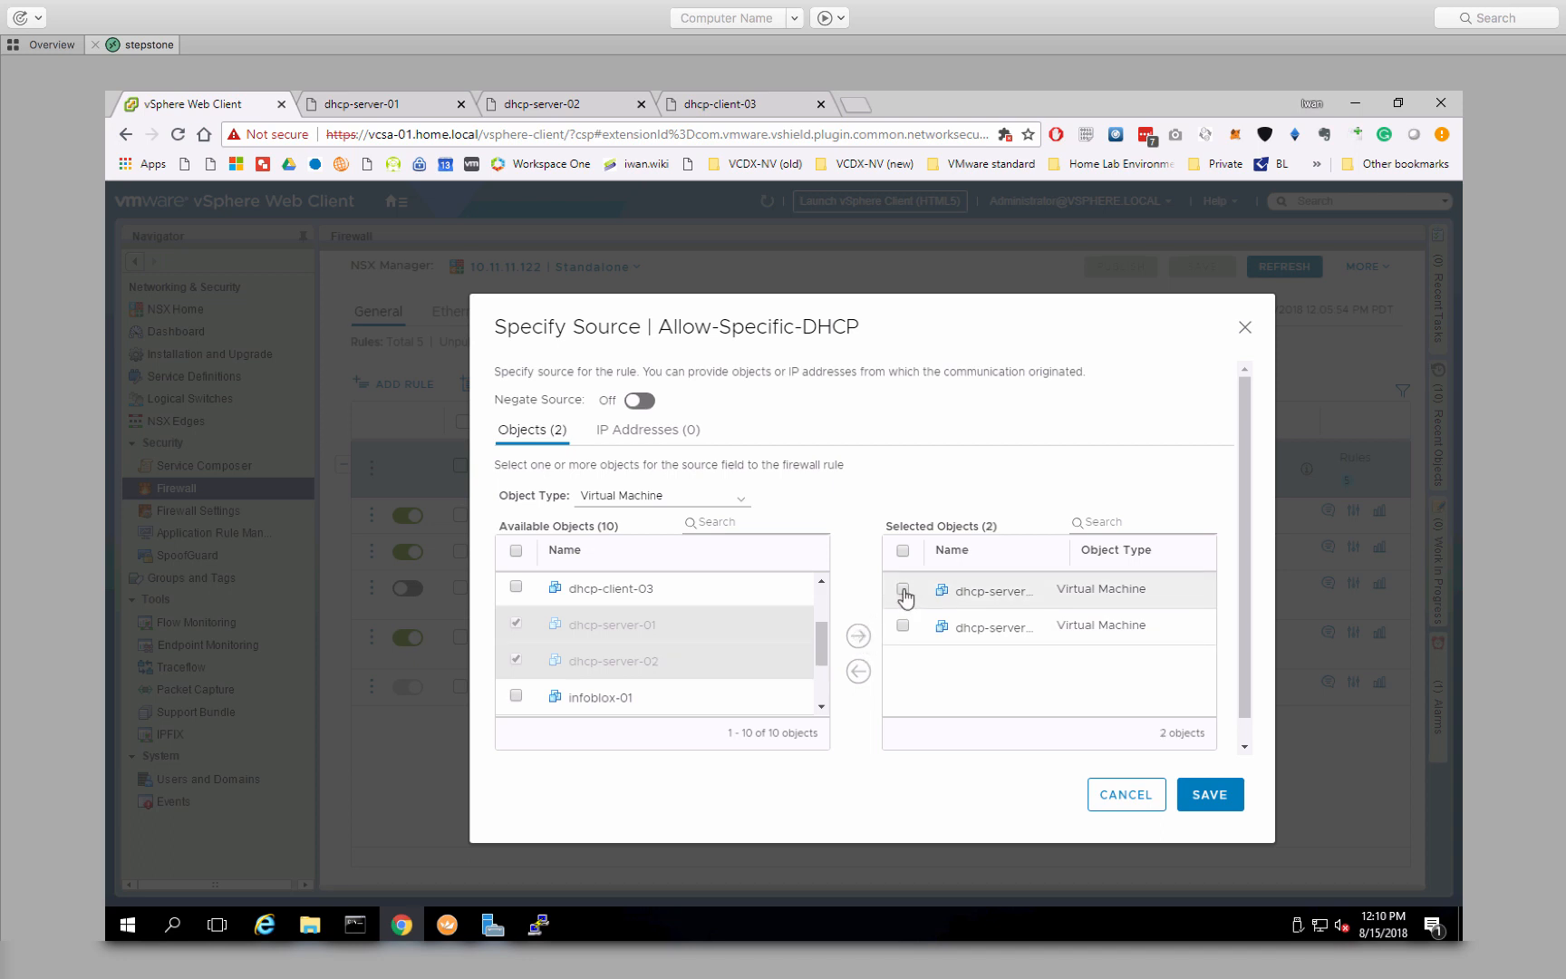
left_click(858, 672)
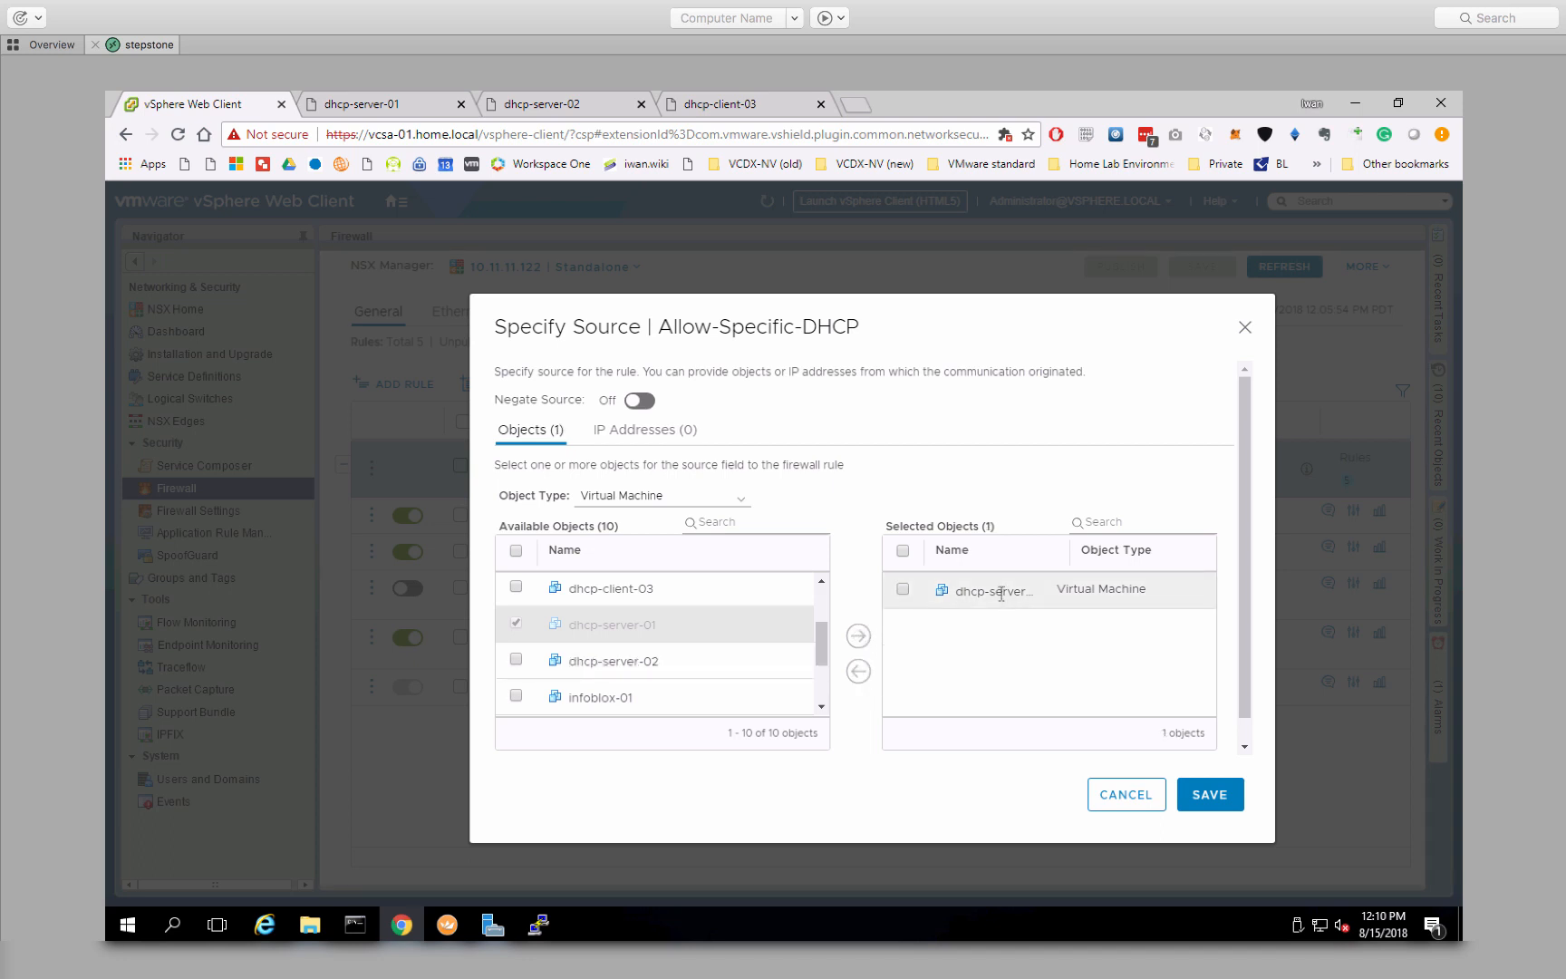
left_click(903, 589)
left_click(858, 672)
left_click(516, 659)
left_click(859, 637)
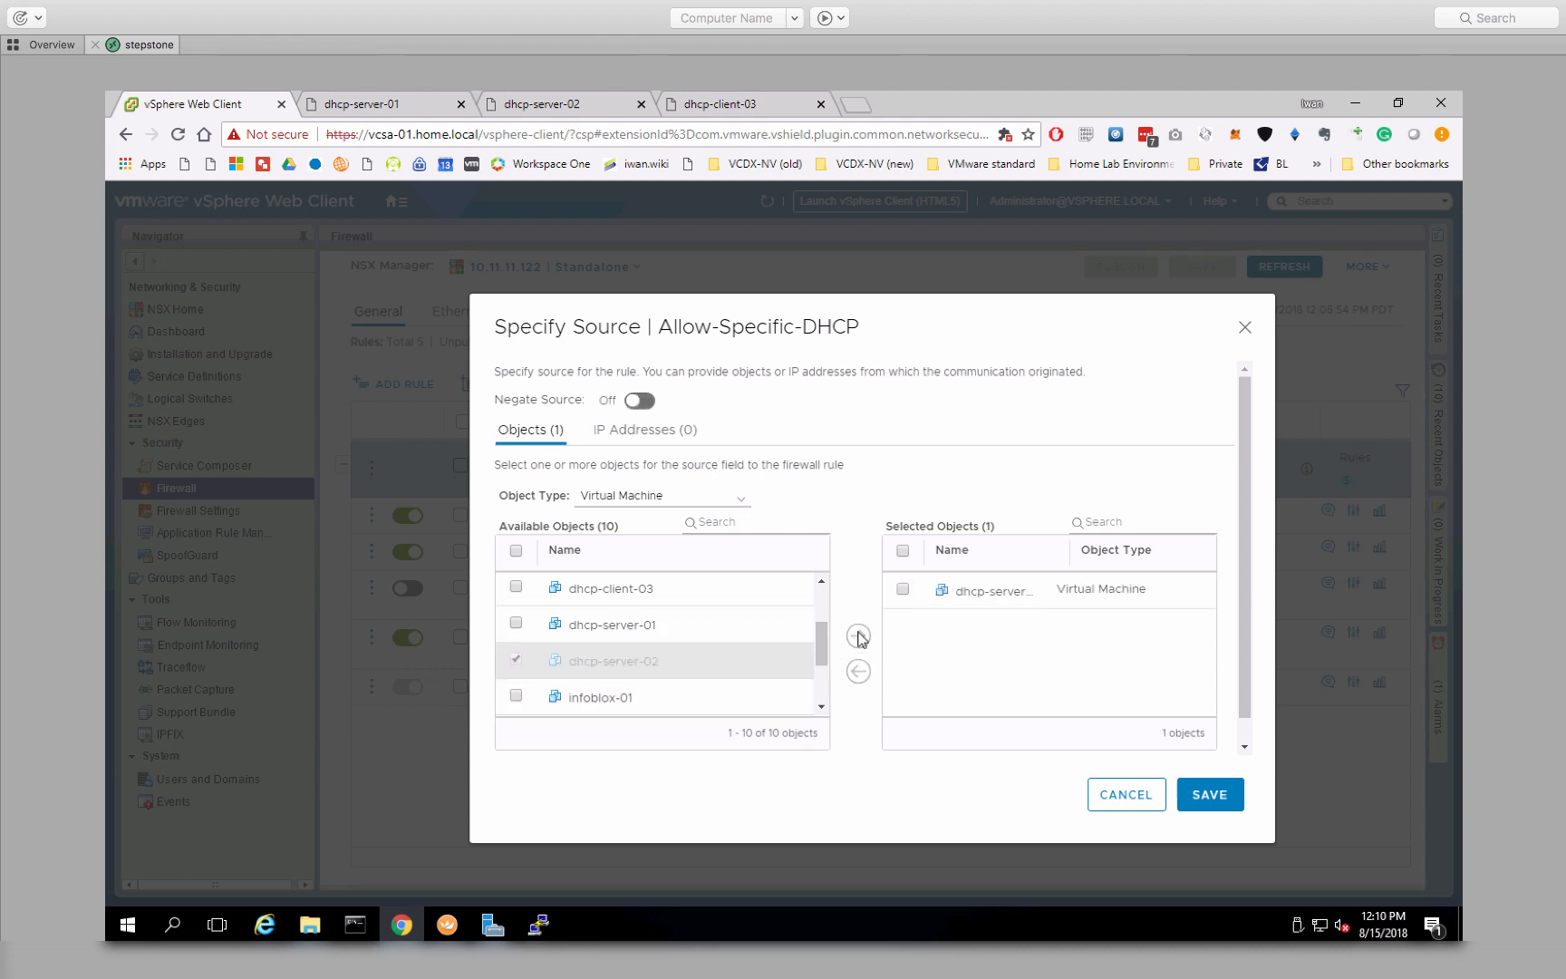
left_click(1209, 795)
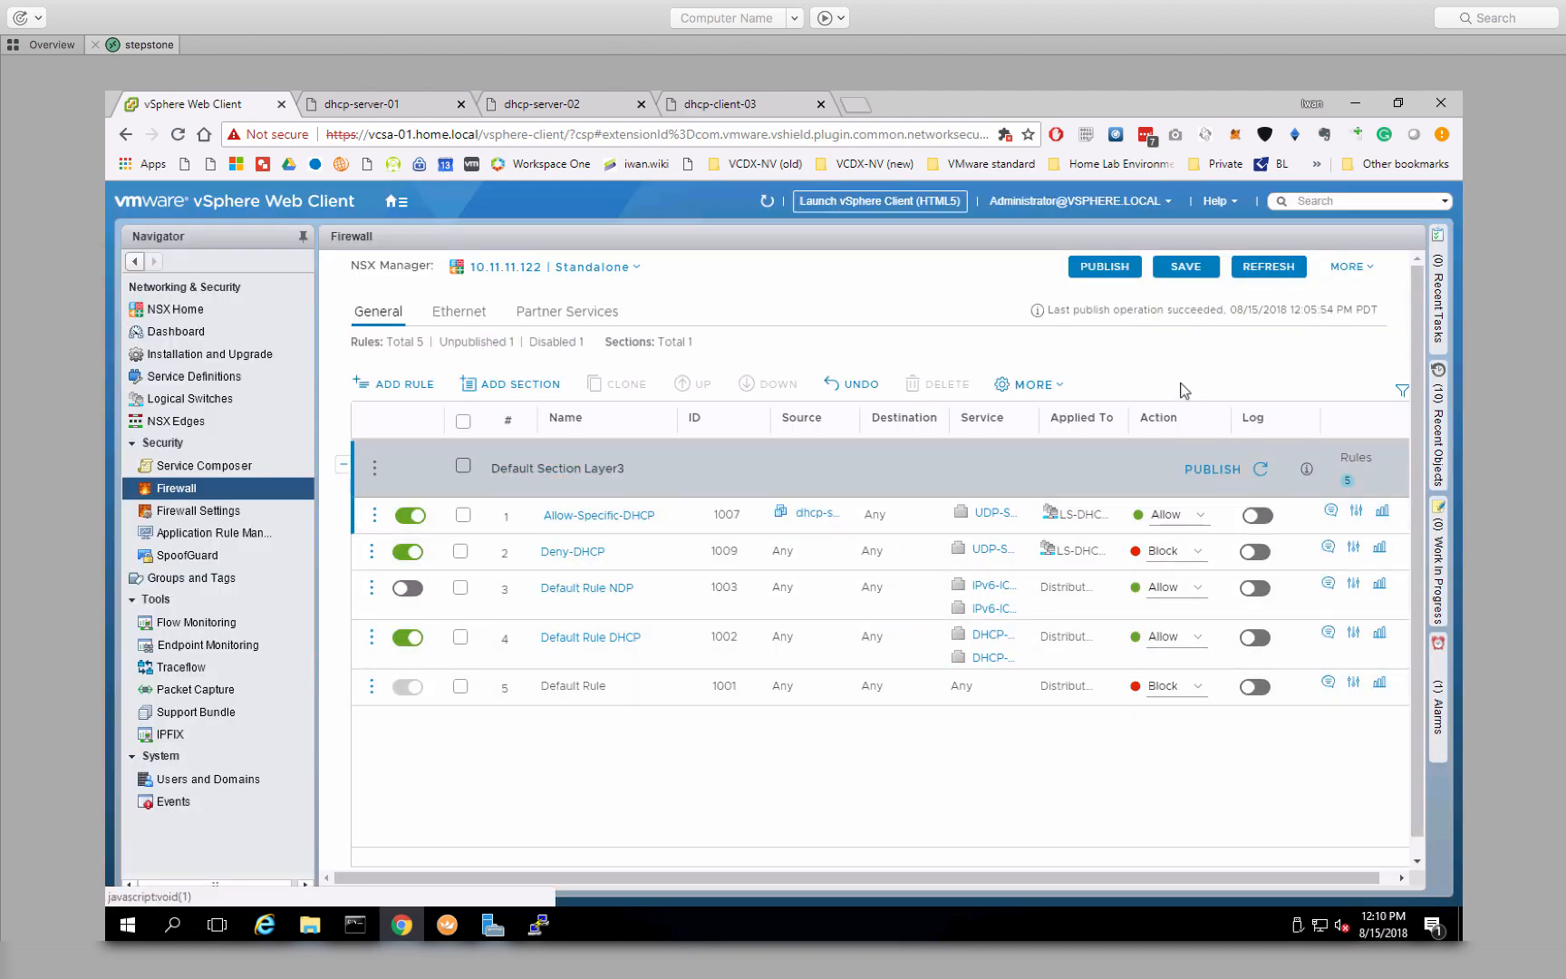
left_click(1108, 268)
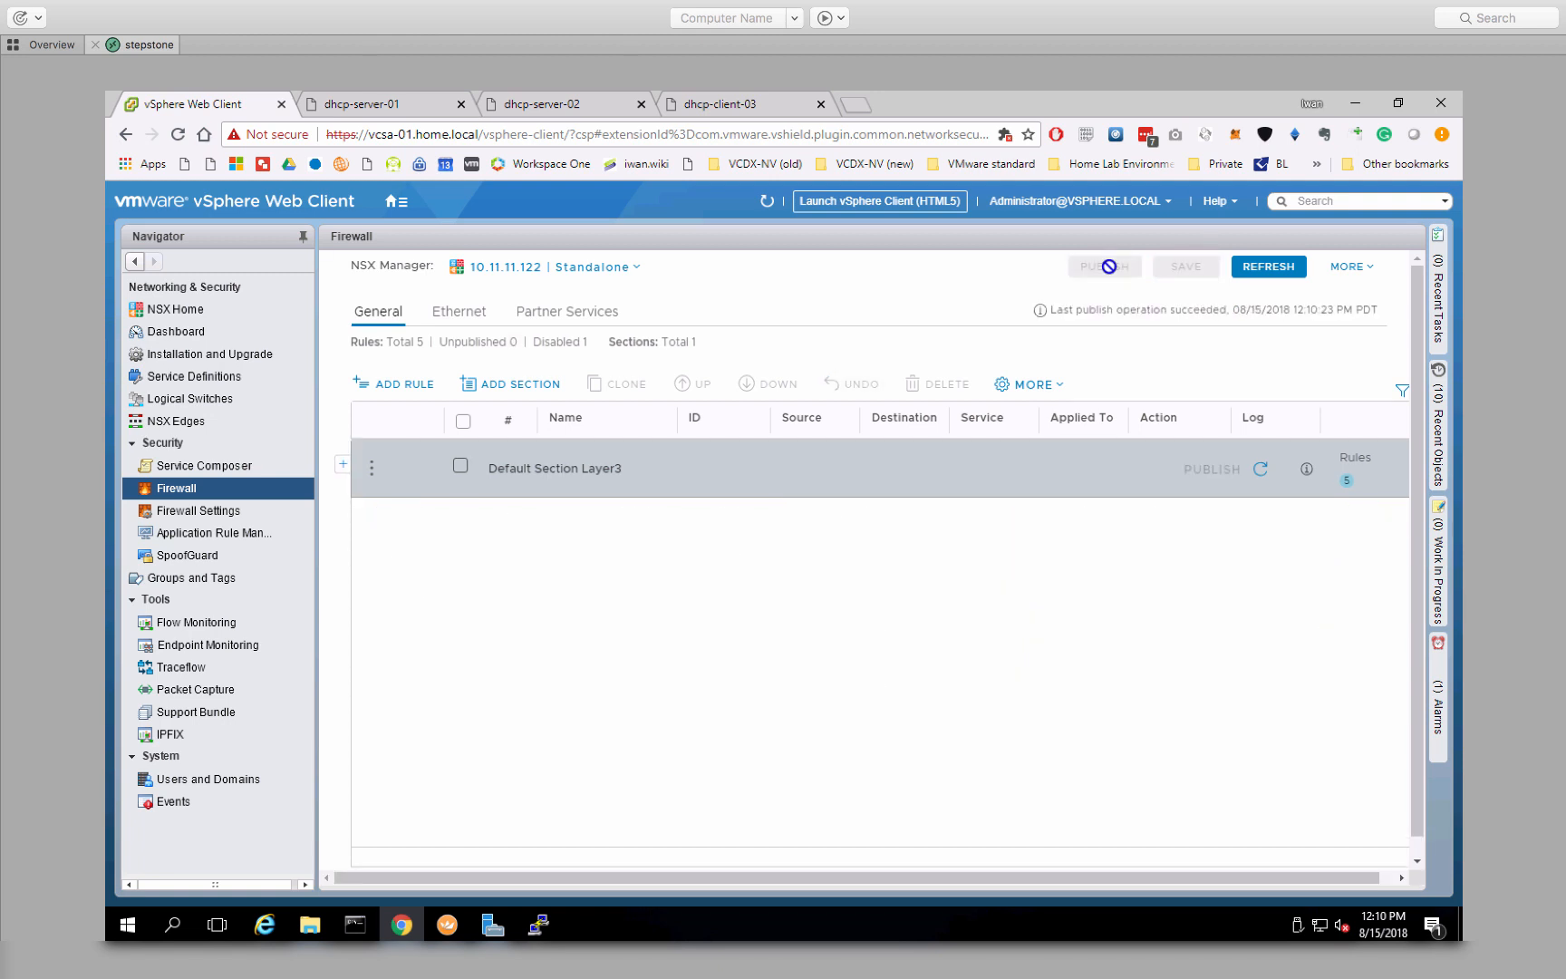
left_click(342, 468)
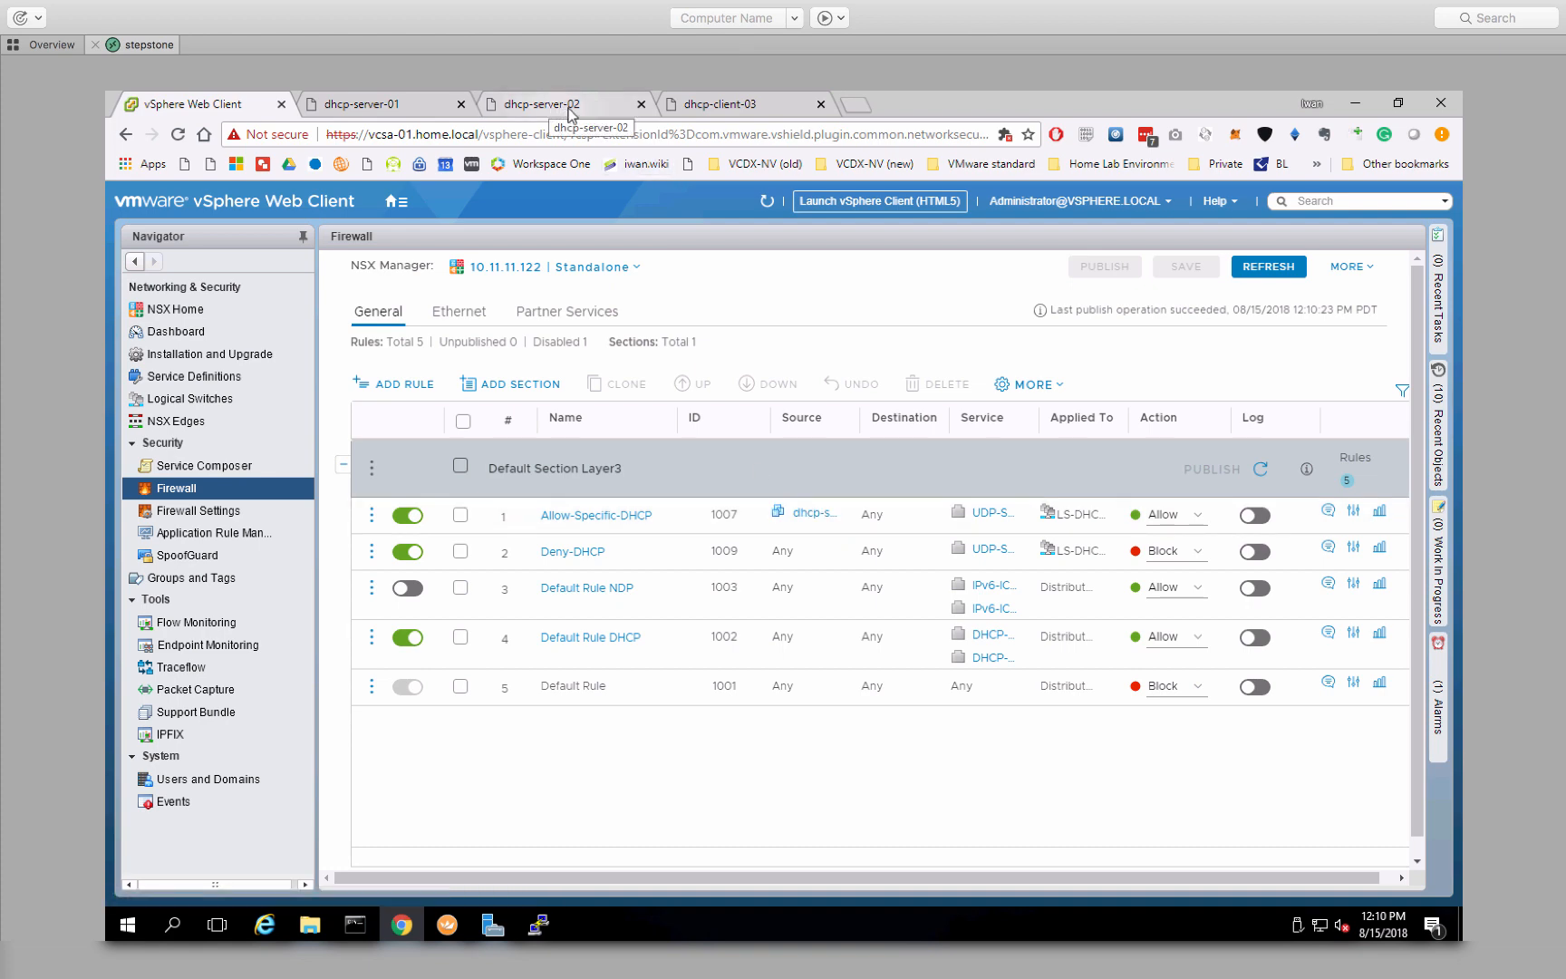
- Check the dhcp-server-02 scope and run ipconfig /renew on dhcp-client-03 under the republished Allow-Specific-DHCP rule
left_click(743, 106)
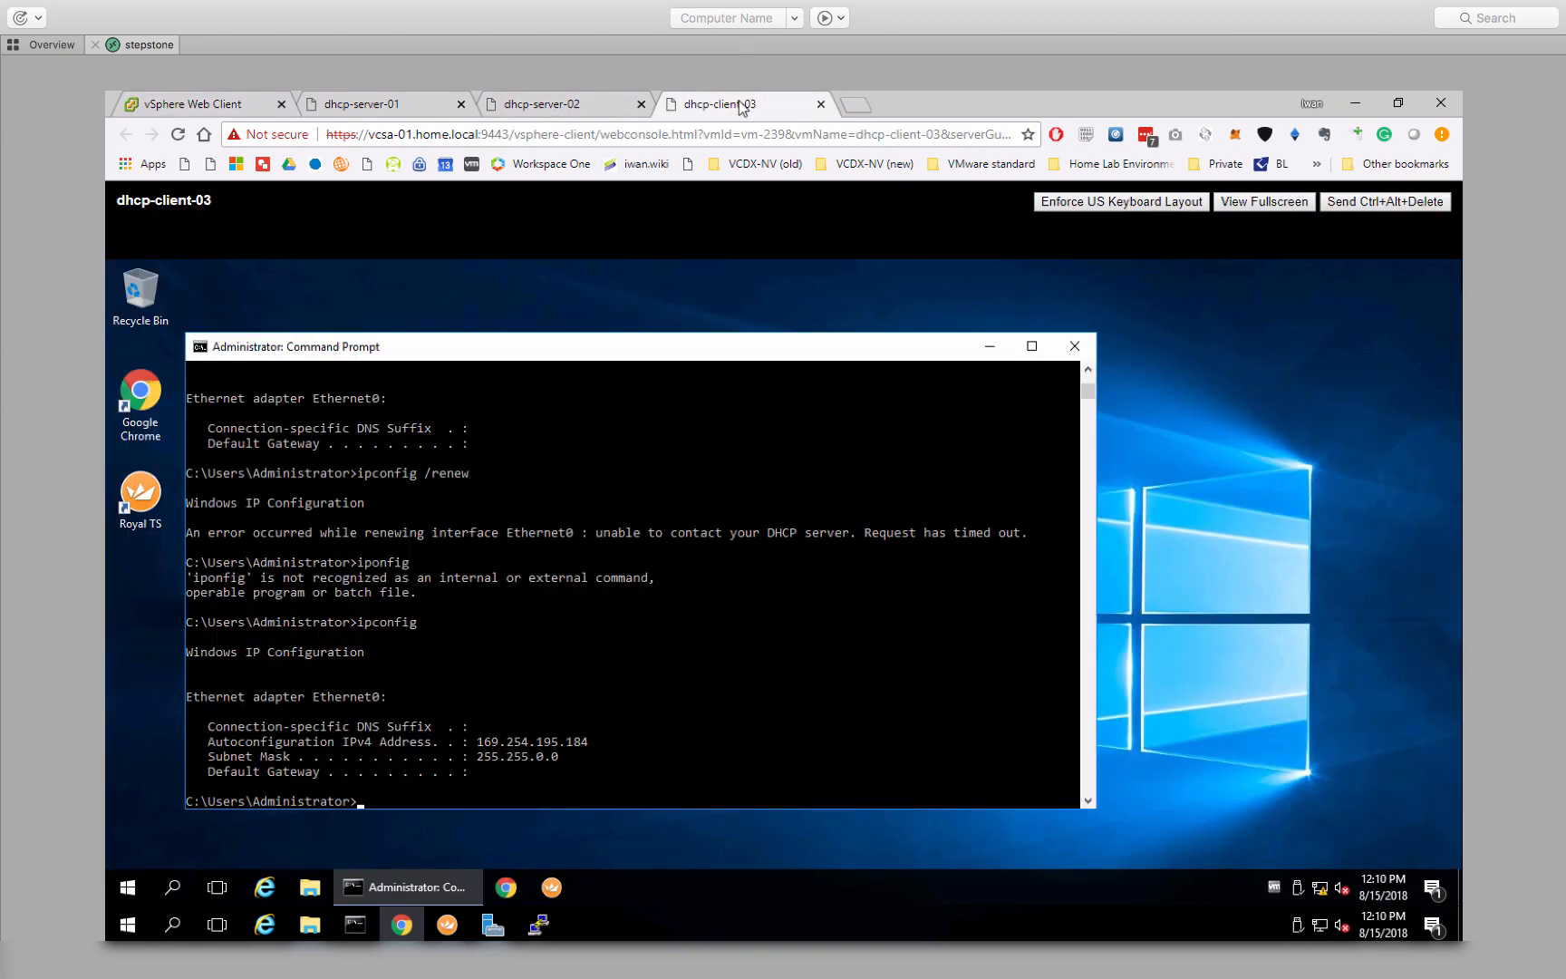
left_click(572, 106)
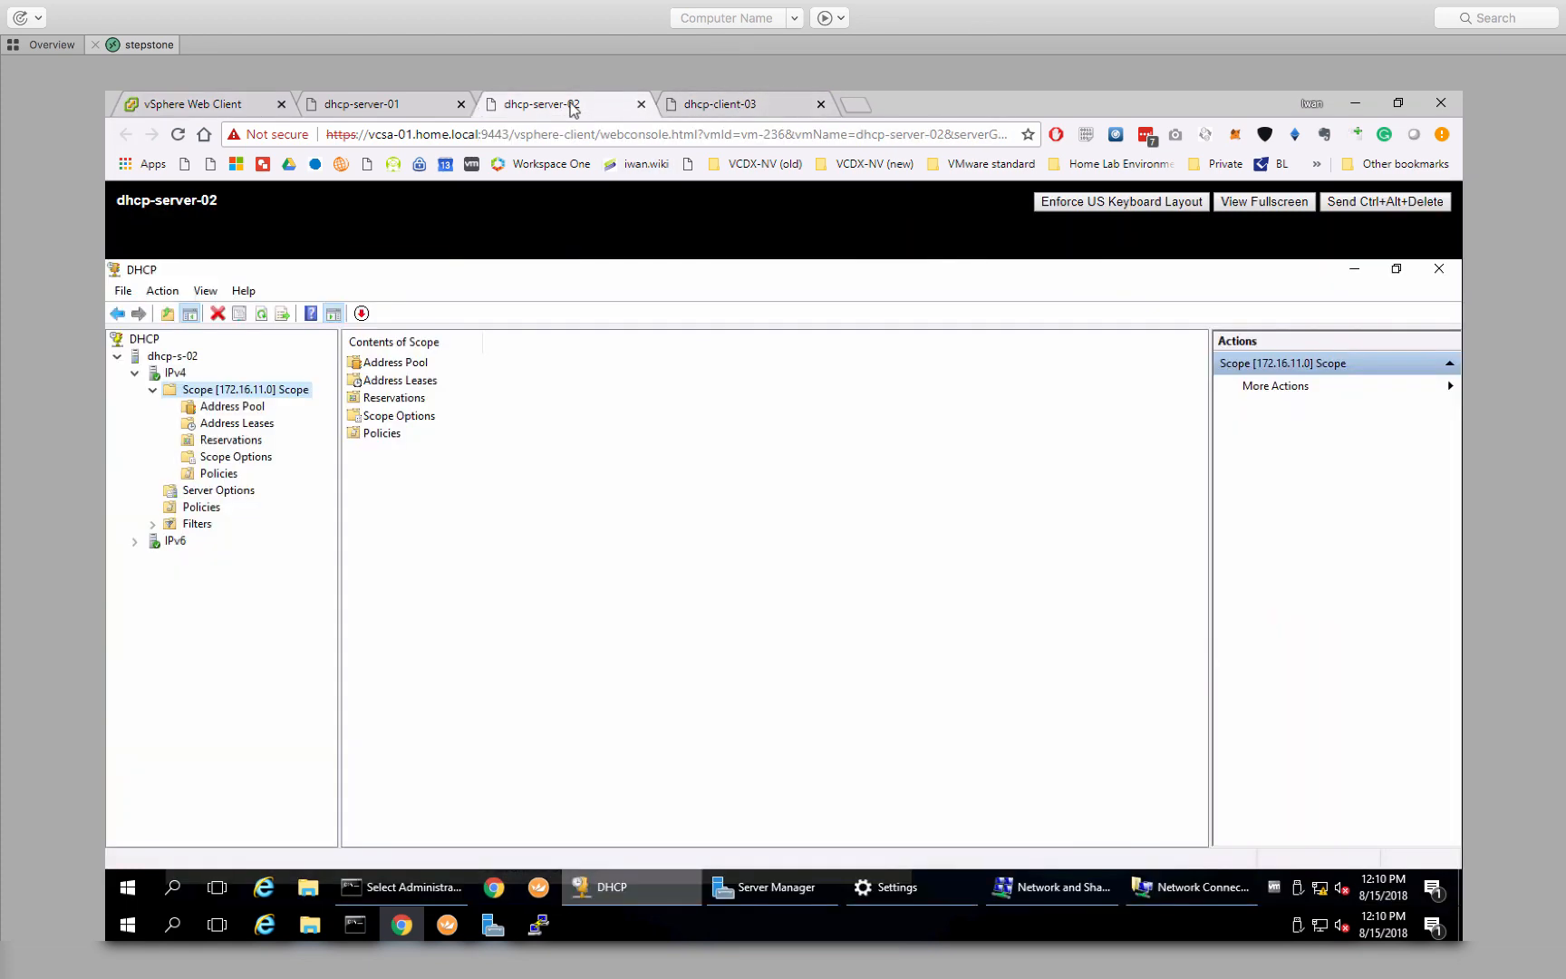
left_click(724, 116)
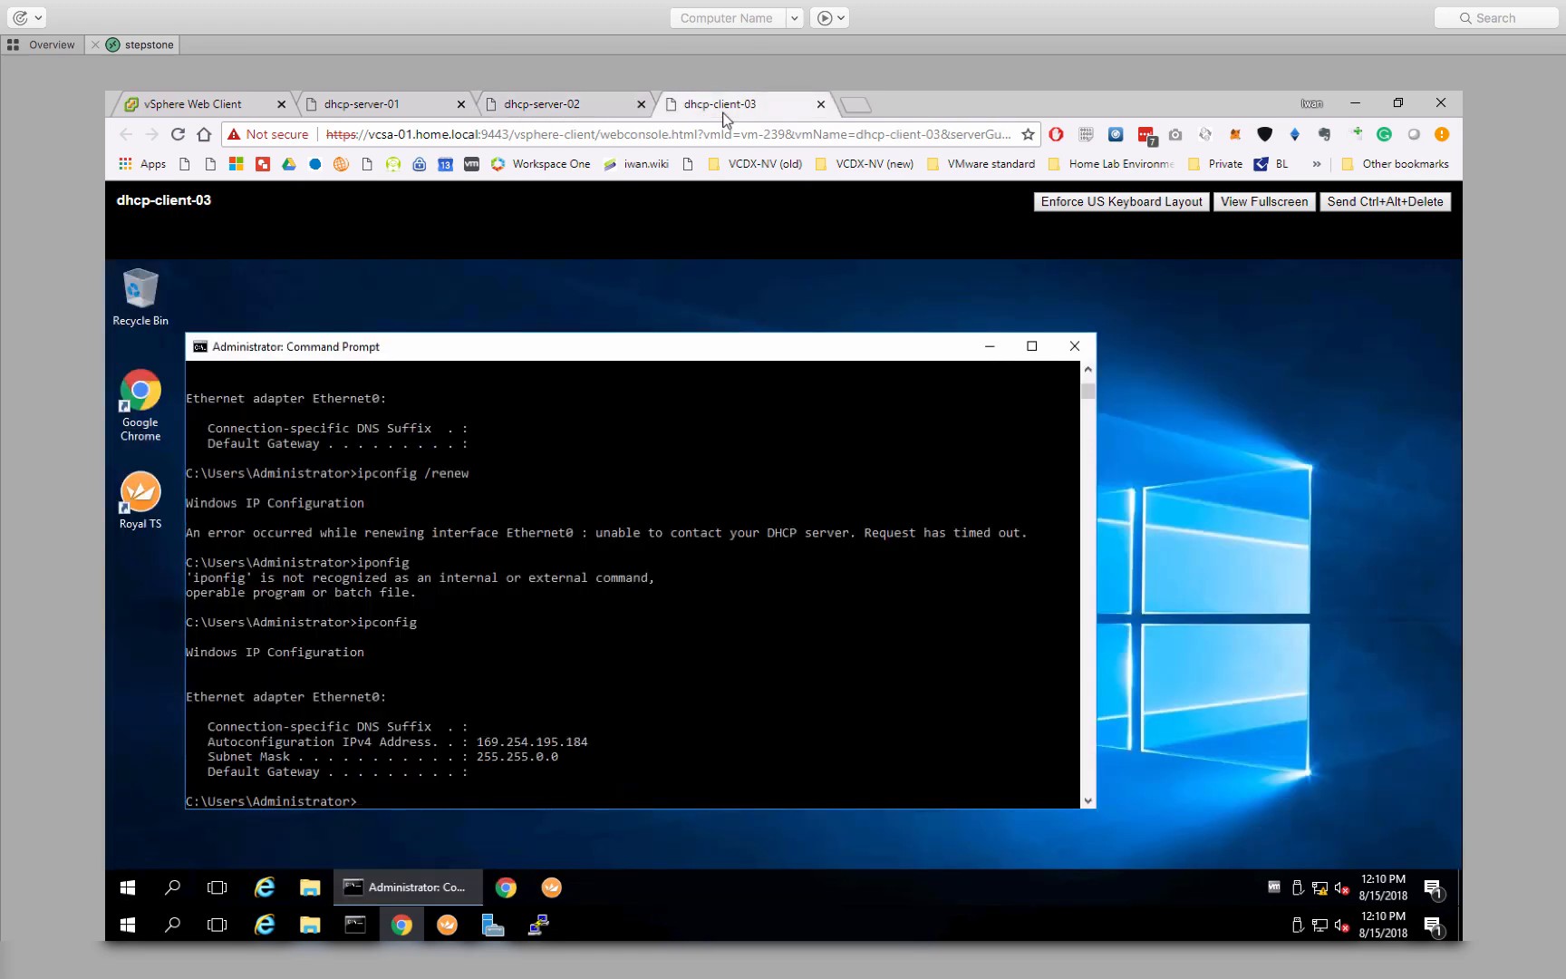
key("Up")
key("Up")
key("Up")
key("Return")
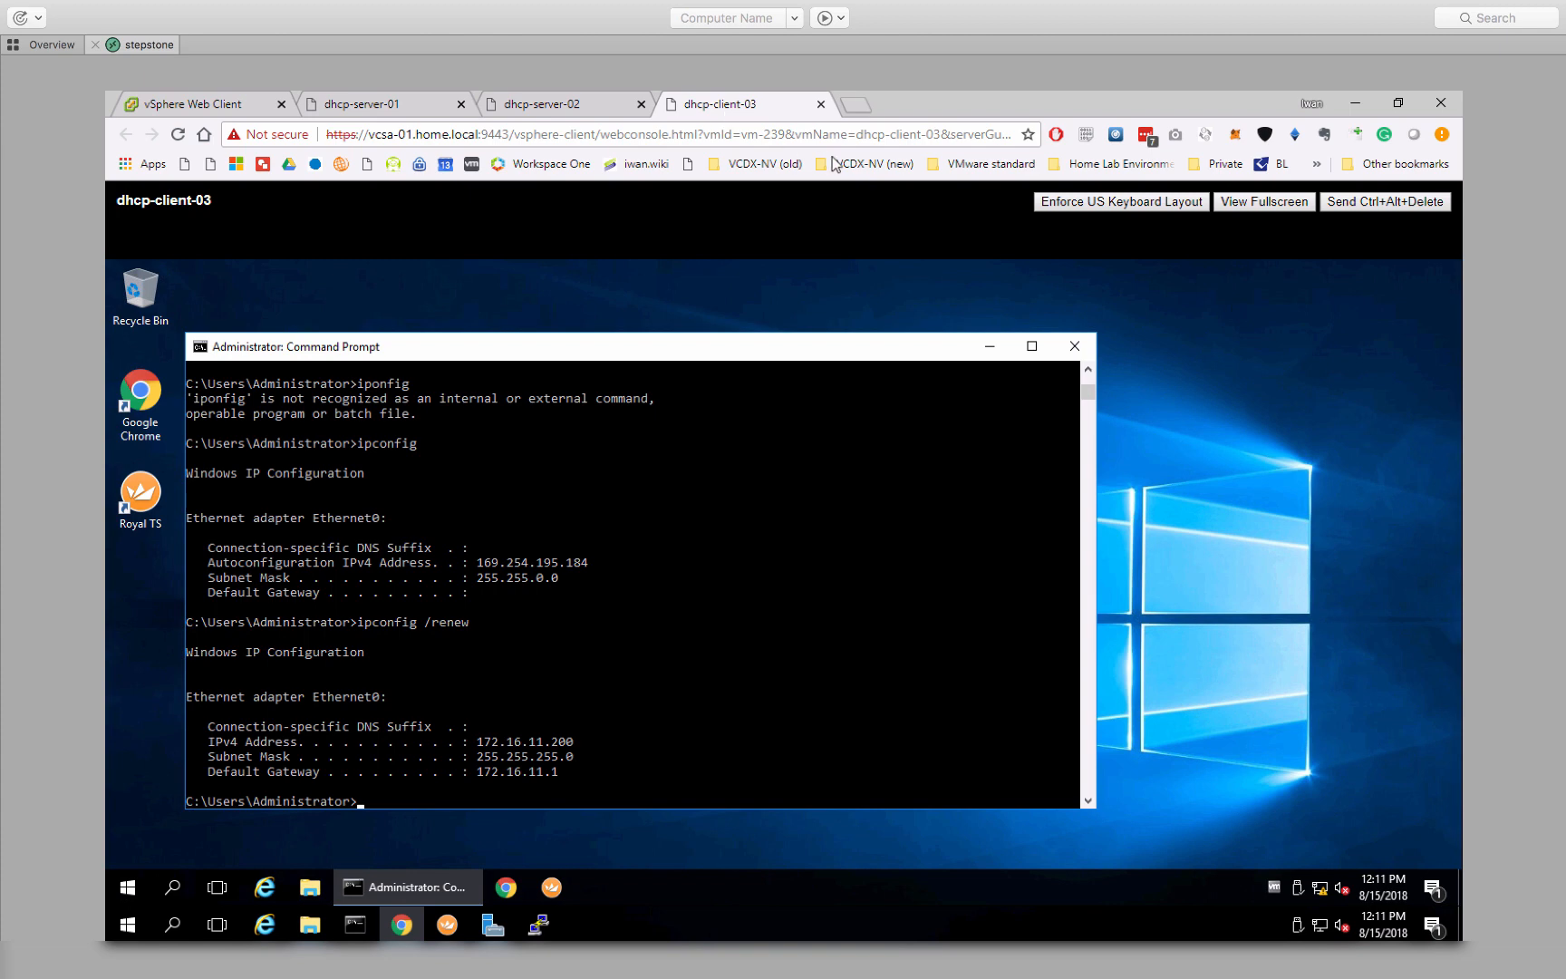
- View the address leases of the scope on dhcp-server-02 and select the client's lease
left_click(542, 103)
left_click(236, 423)
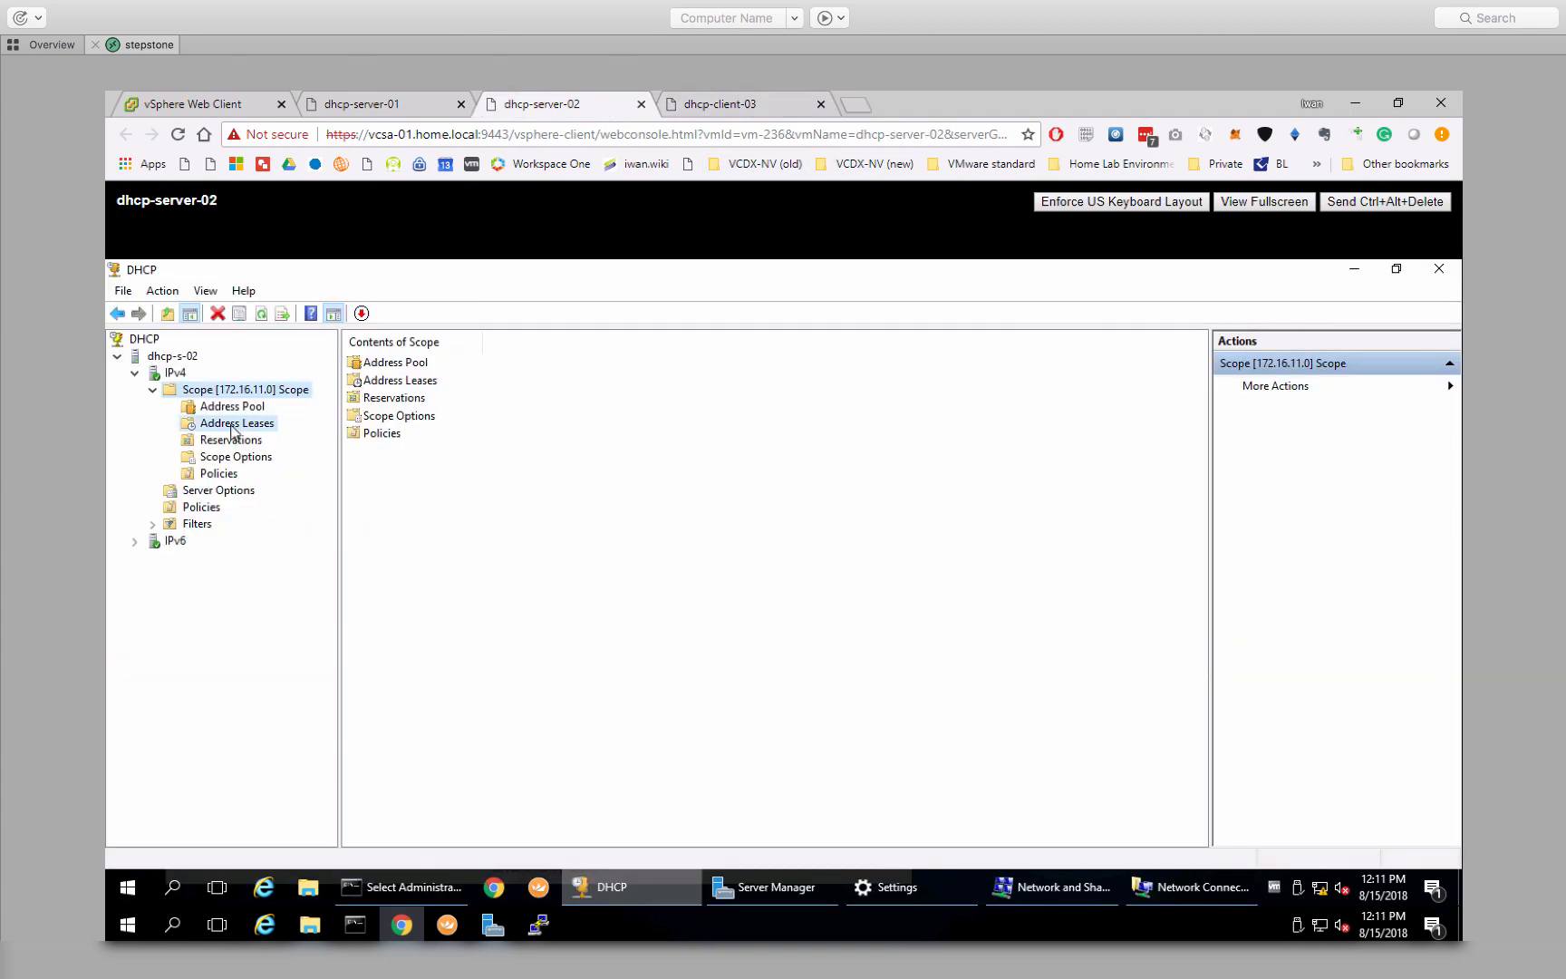
left_click(217, 314)
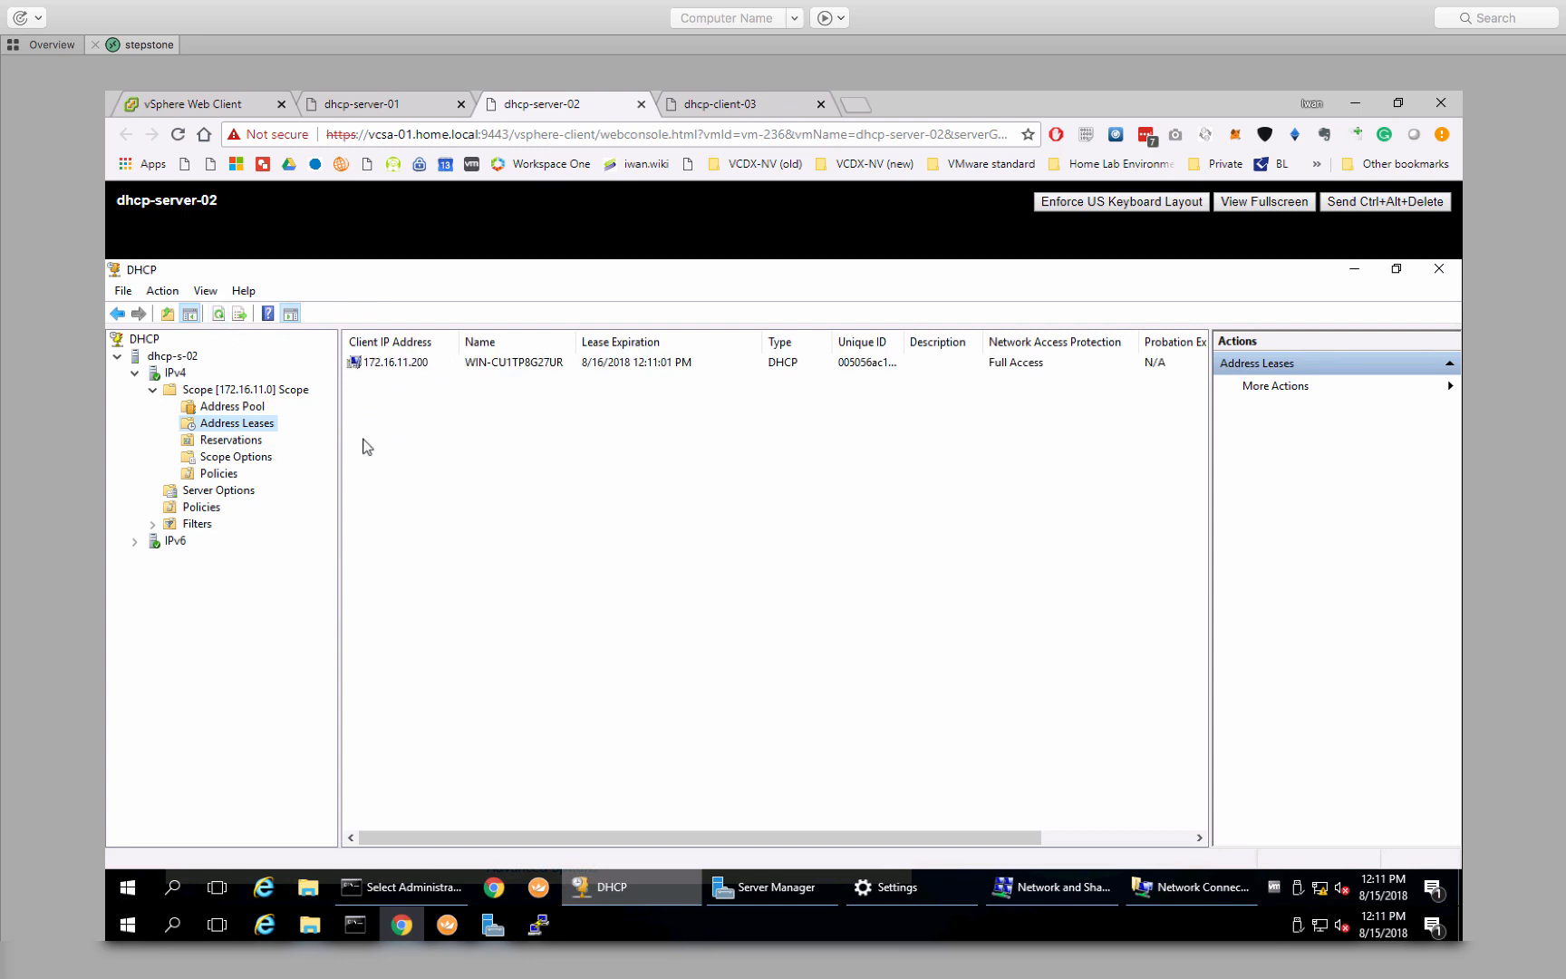
left_click(408, 364)
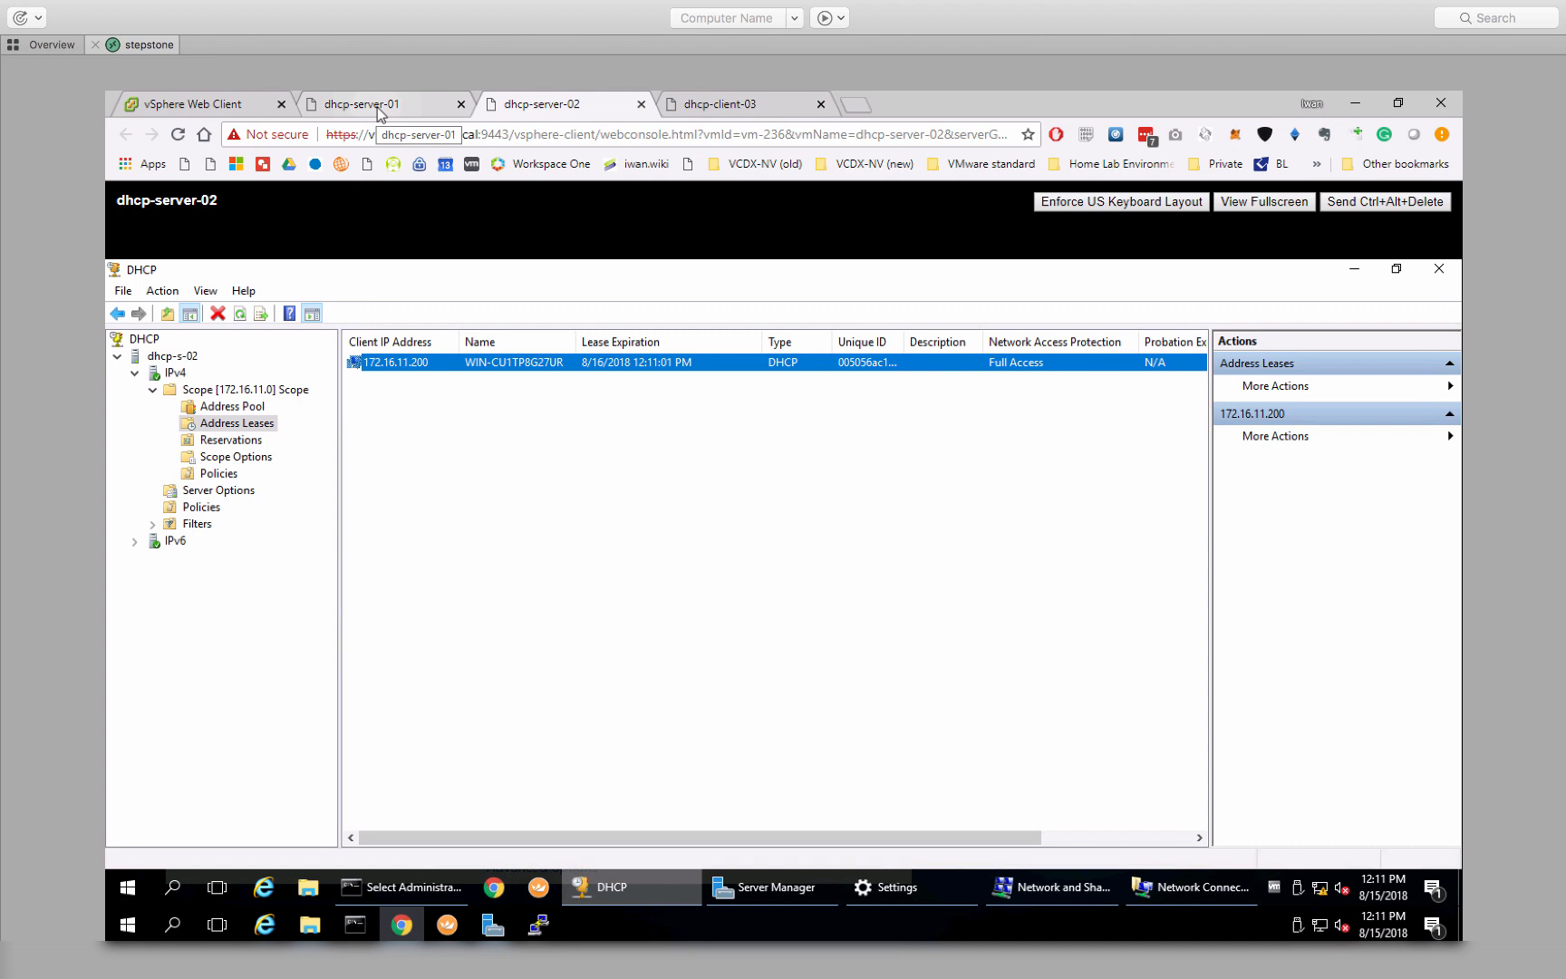
- Release the leased address on dhcp-client-03 with ipconfig /release
left_click(758, 107)
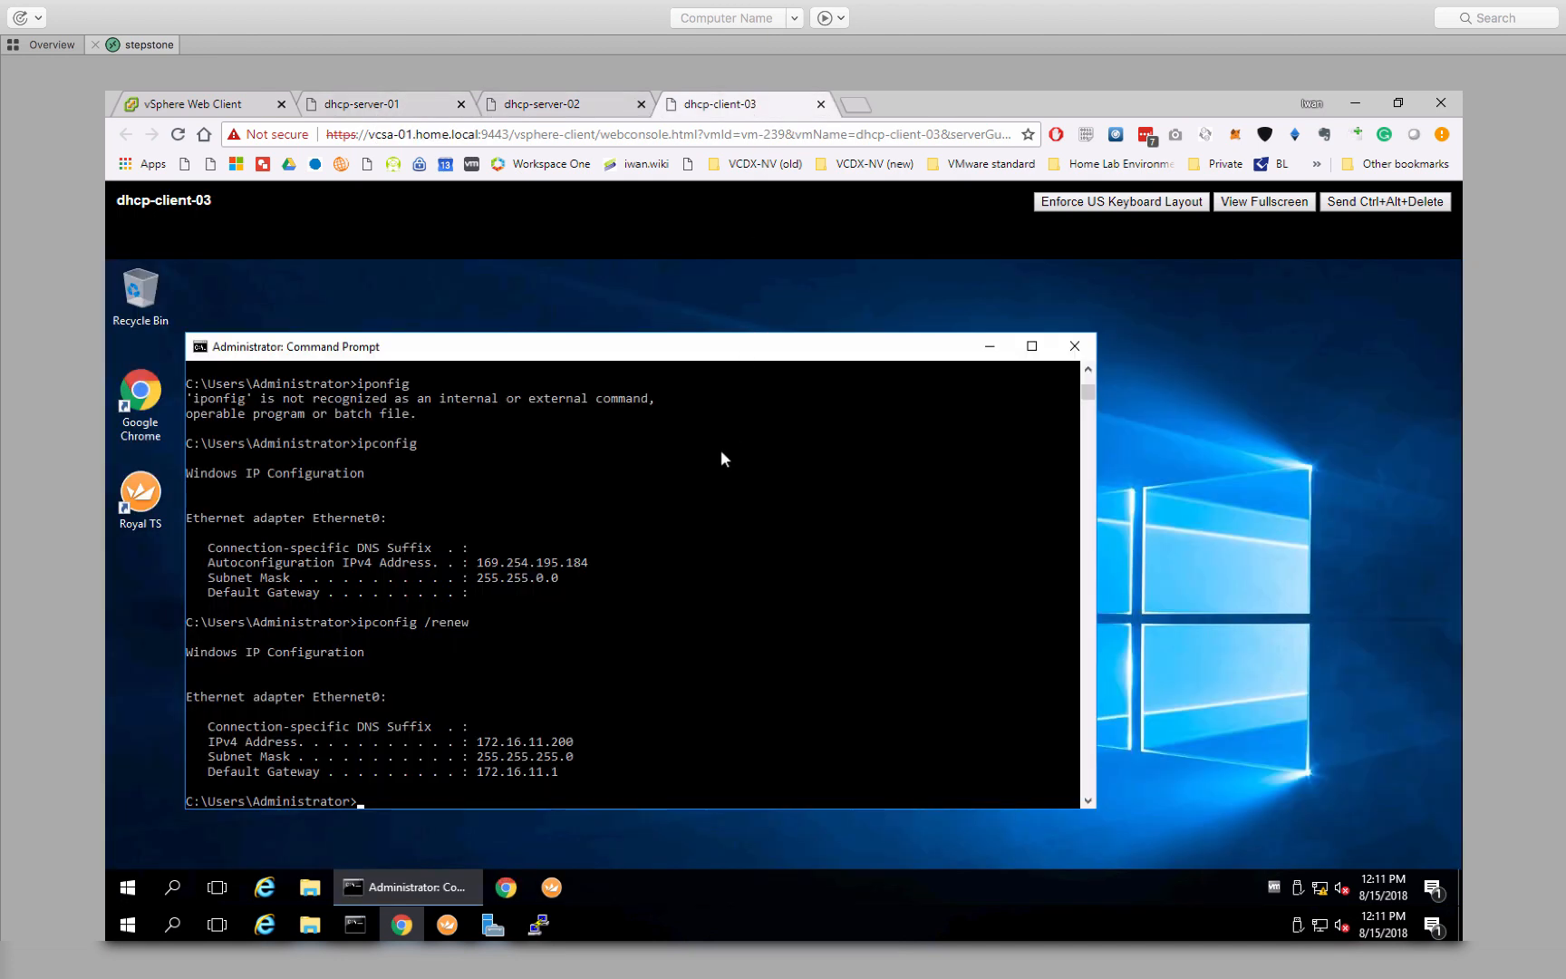
key("Up")
key("BackSpace")
key("BackSpace")
key("BackSpace")
type("leas")
key("Return")
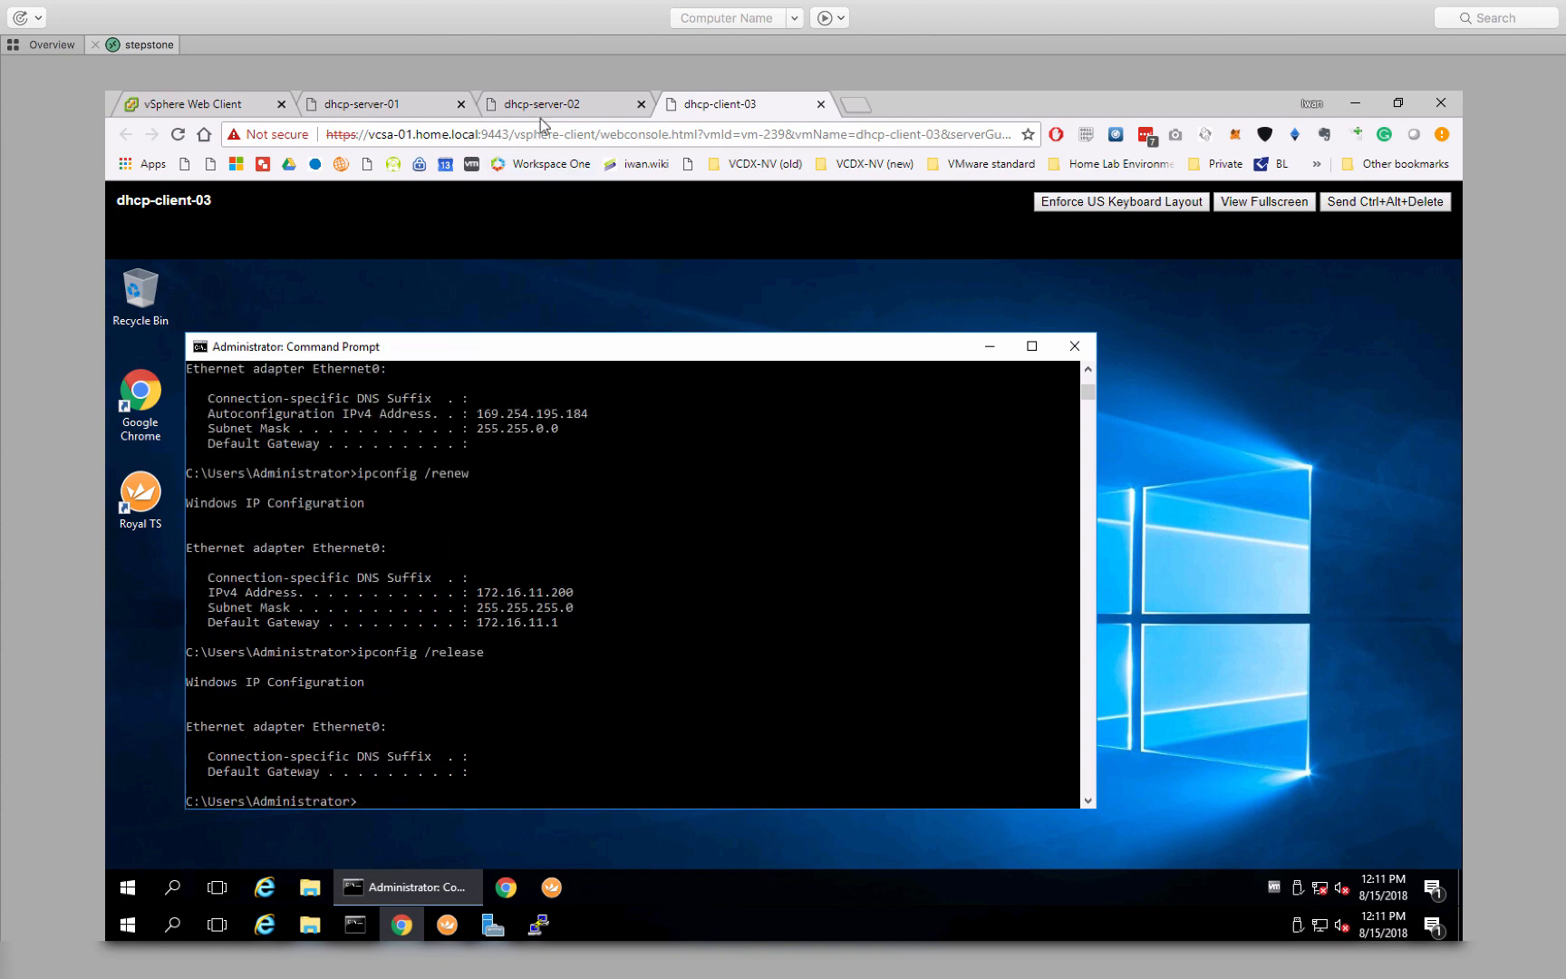
- Refresh the address leases on dhcp-server-02 and deactivate its 172.16.11.0 scope
left_click(552, 106)
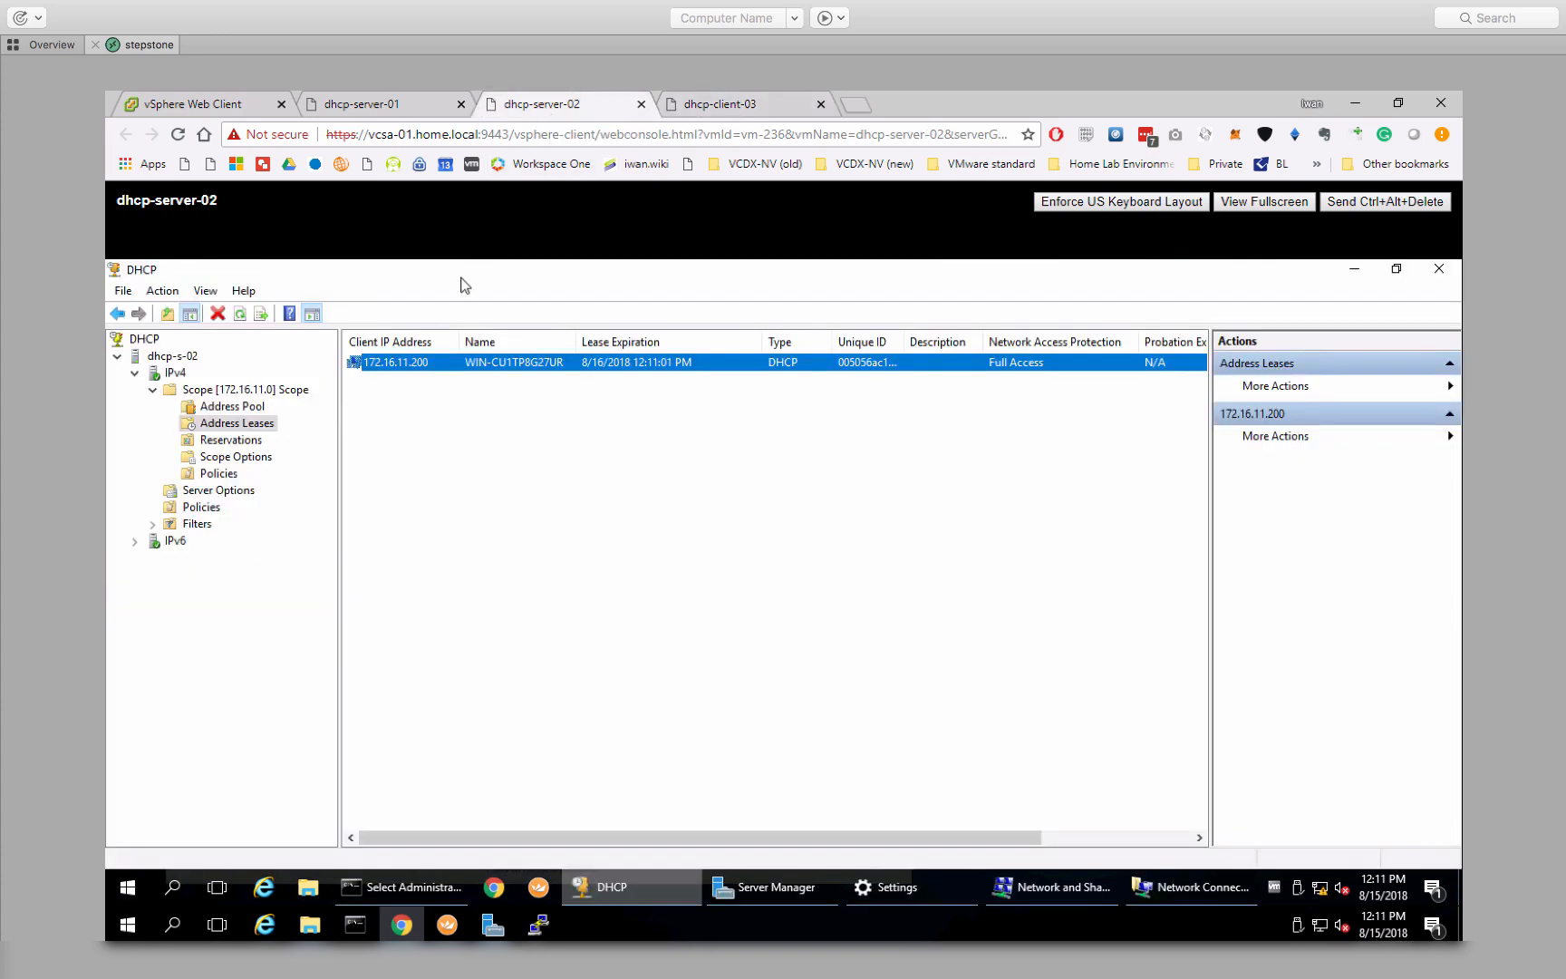
left_click(240, 314)
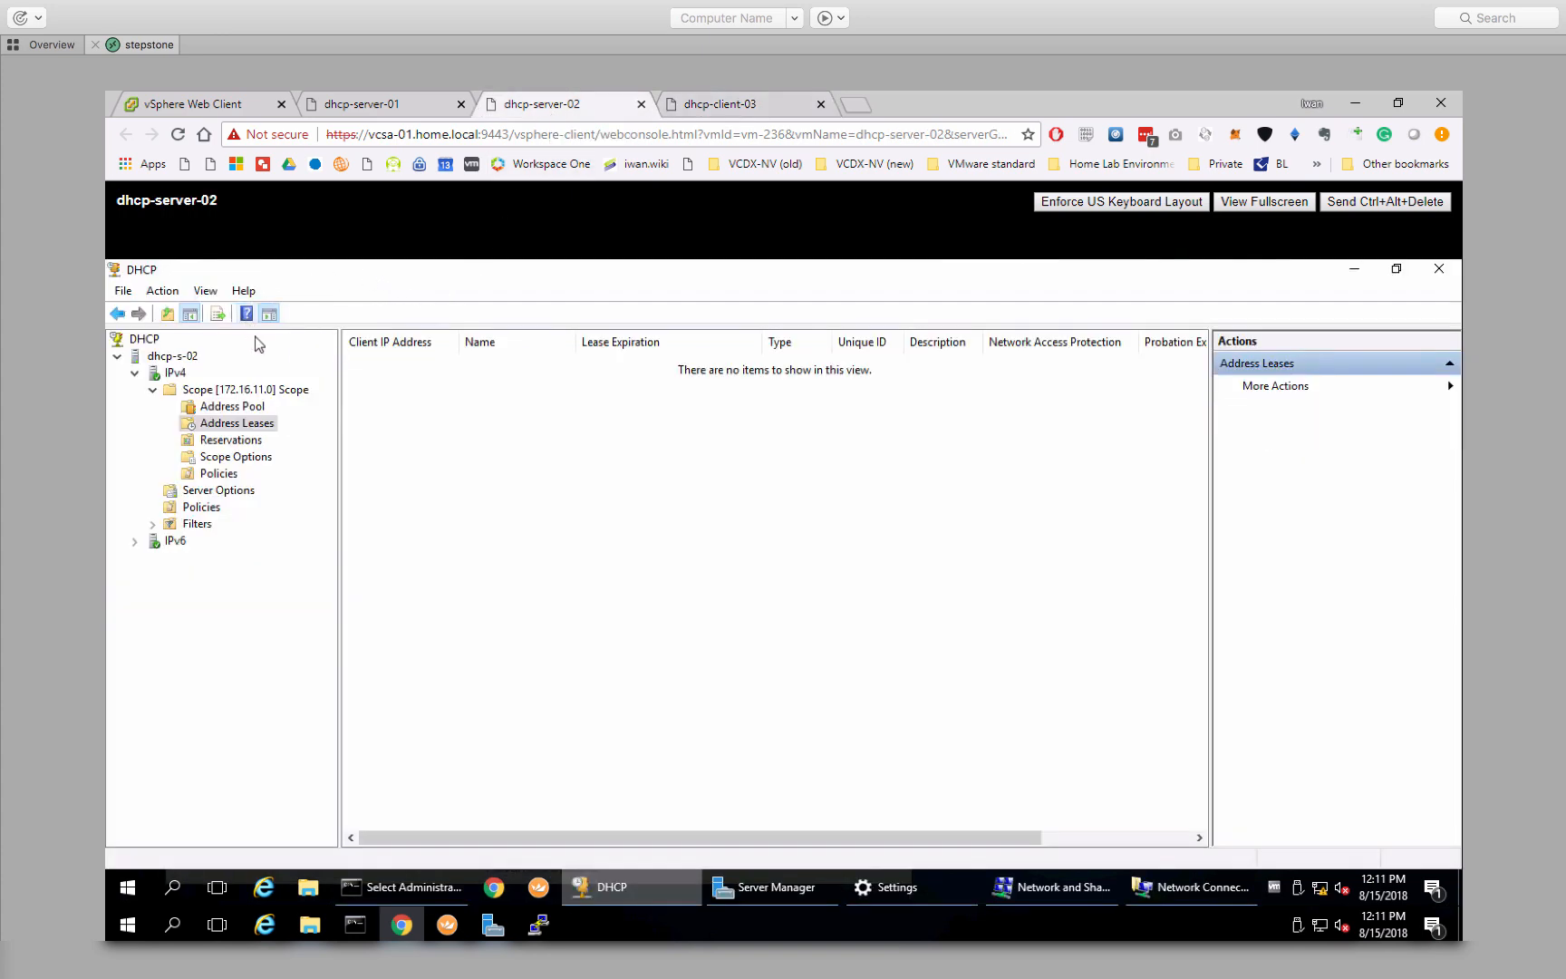
left_click(201, 392)
right_click(202, 391)
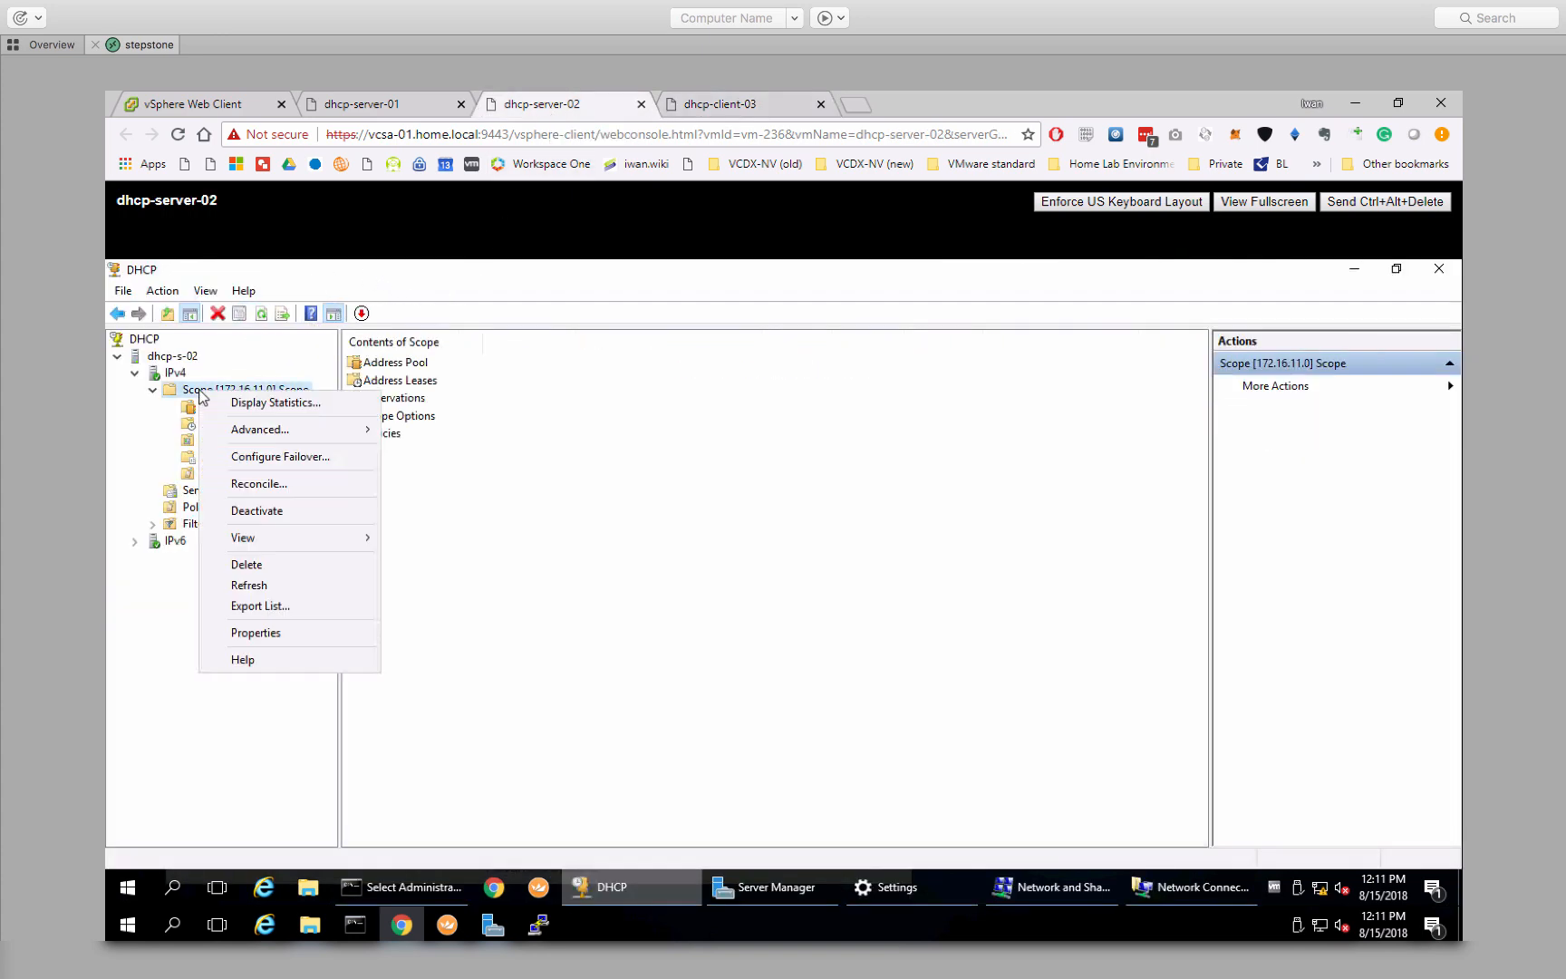
left_click(277, 514)
left_click(873, 646)
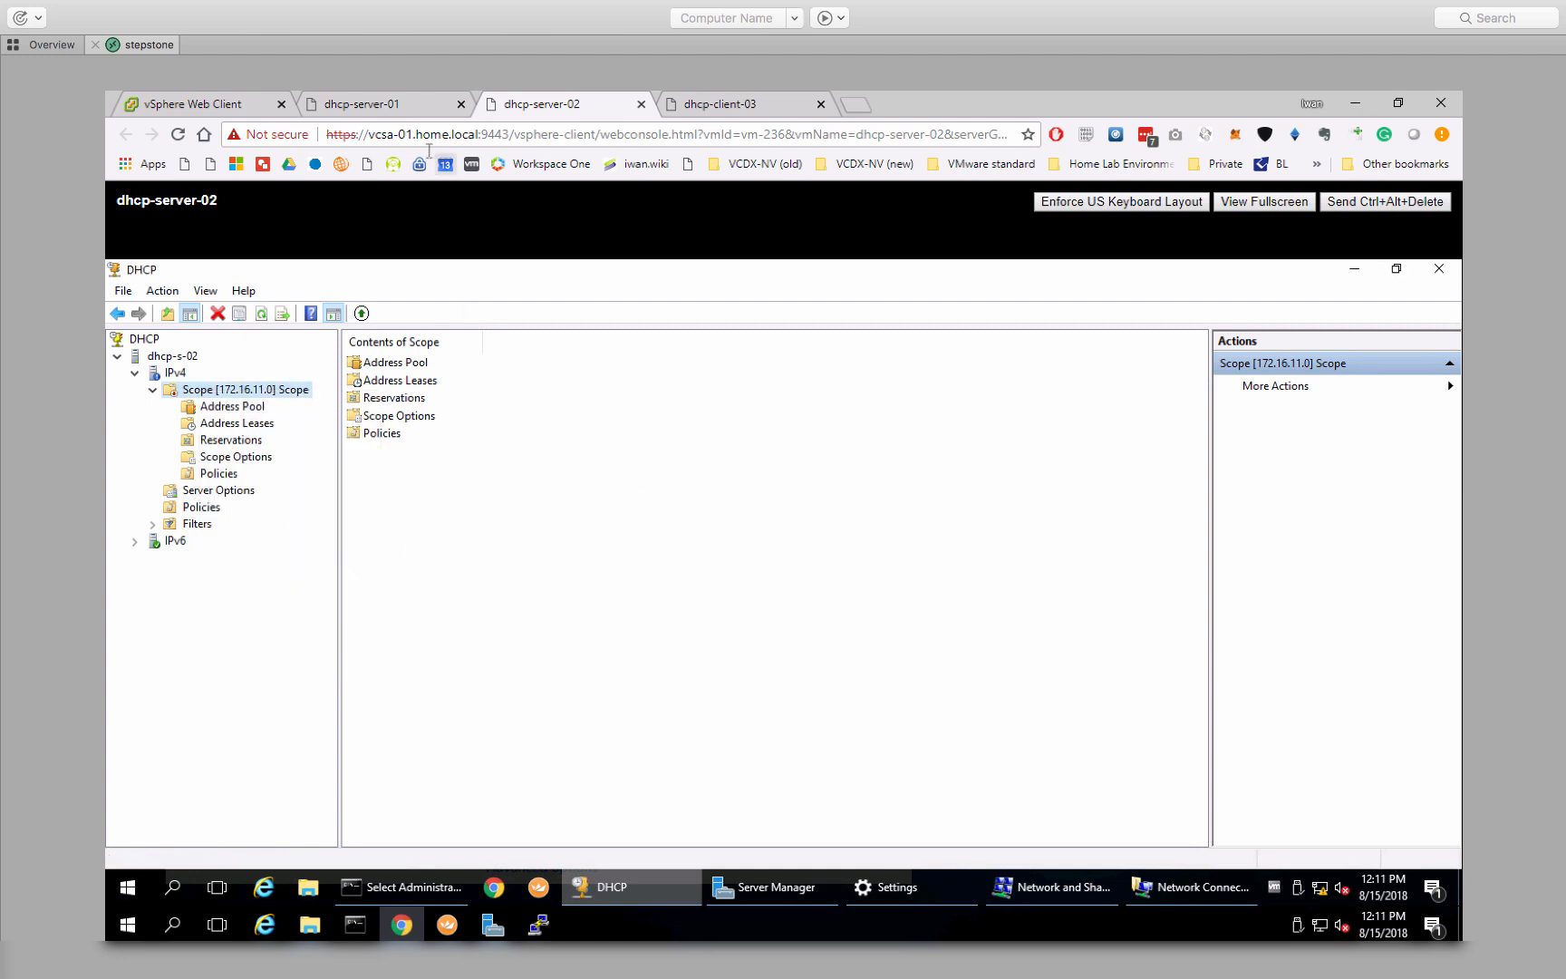
- Check the scopes on both DHCP servers and run ipconfig /renew on dhcp-client-03 while only the dhcp-server-01 scope is active
left_click(403, 109)
left_click(570, 111)
left_click(726, 105)
key("Up")
key("Up")
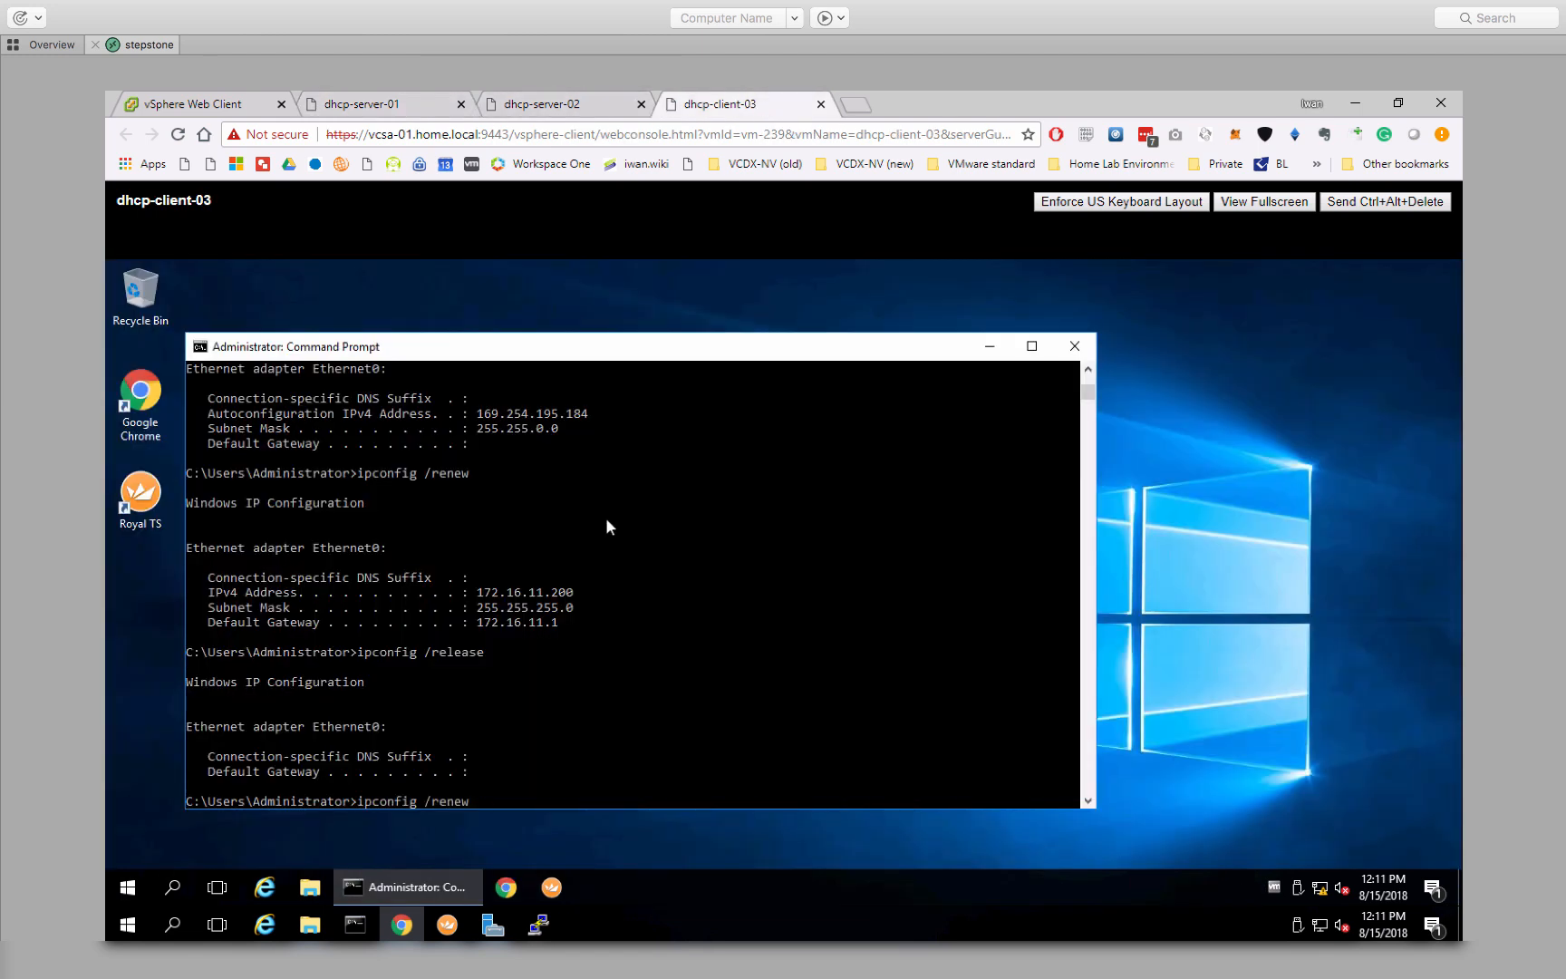
key("Return")
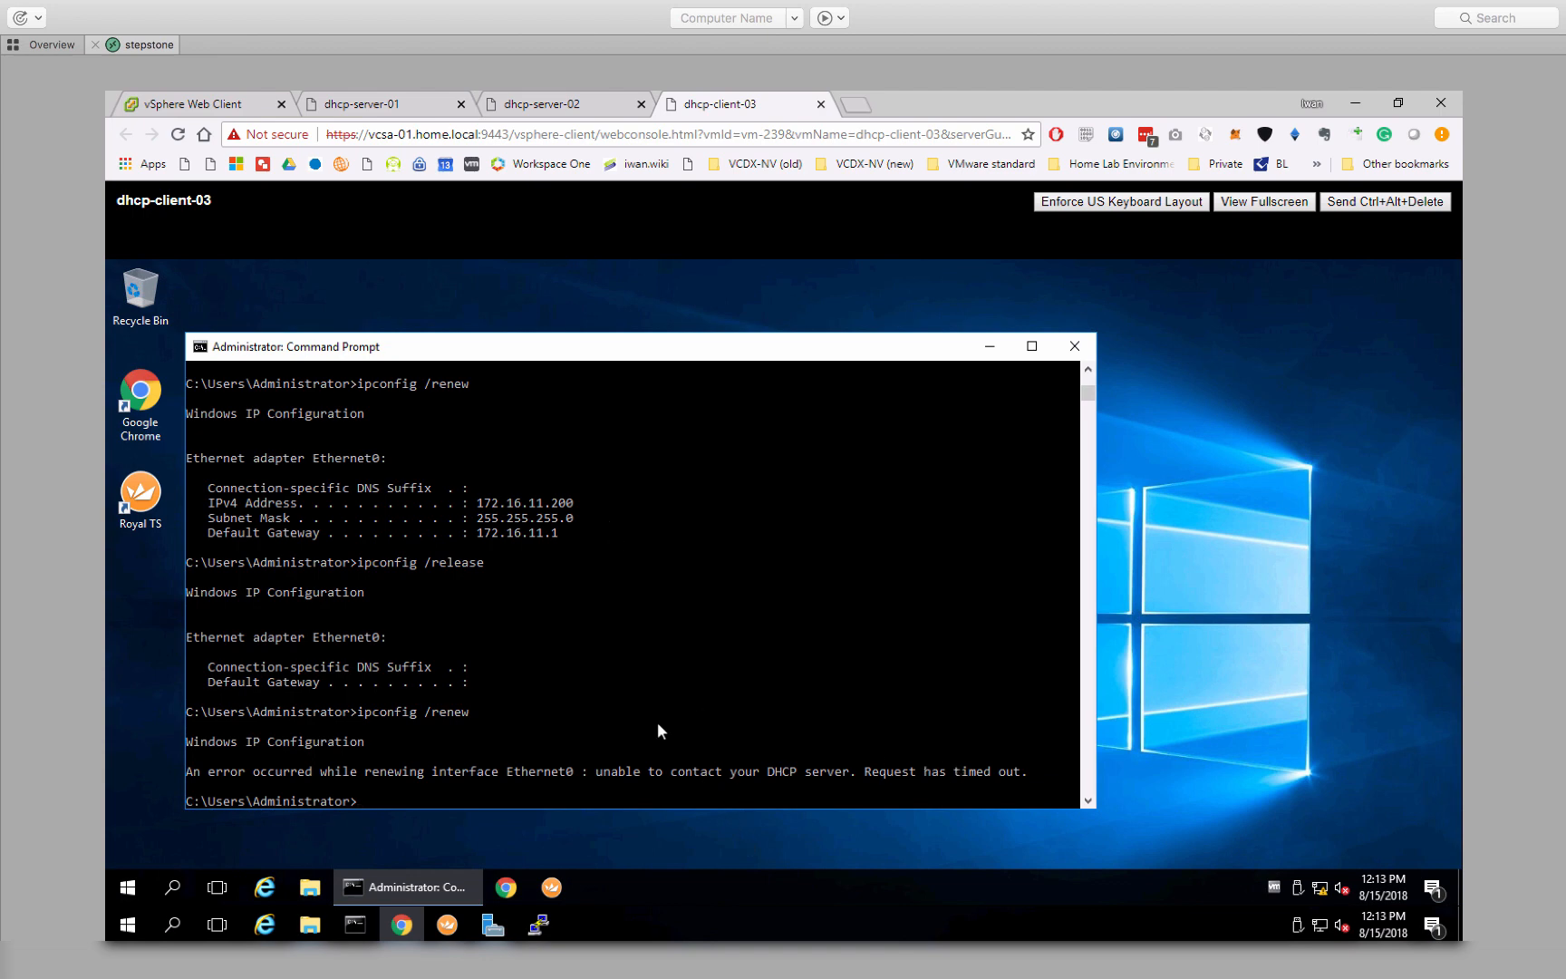
- Check the scope on dhcp-server-01 and switch to the NSX DFW DHCP Block Test diagram in Google Drawings
left_click(360, 108)
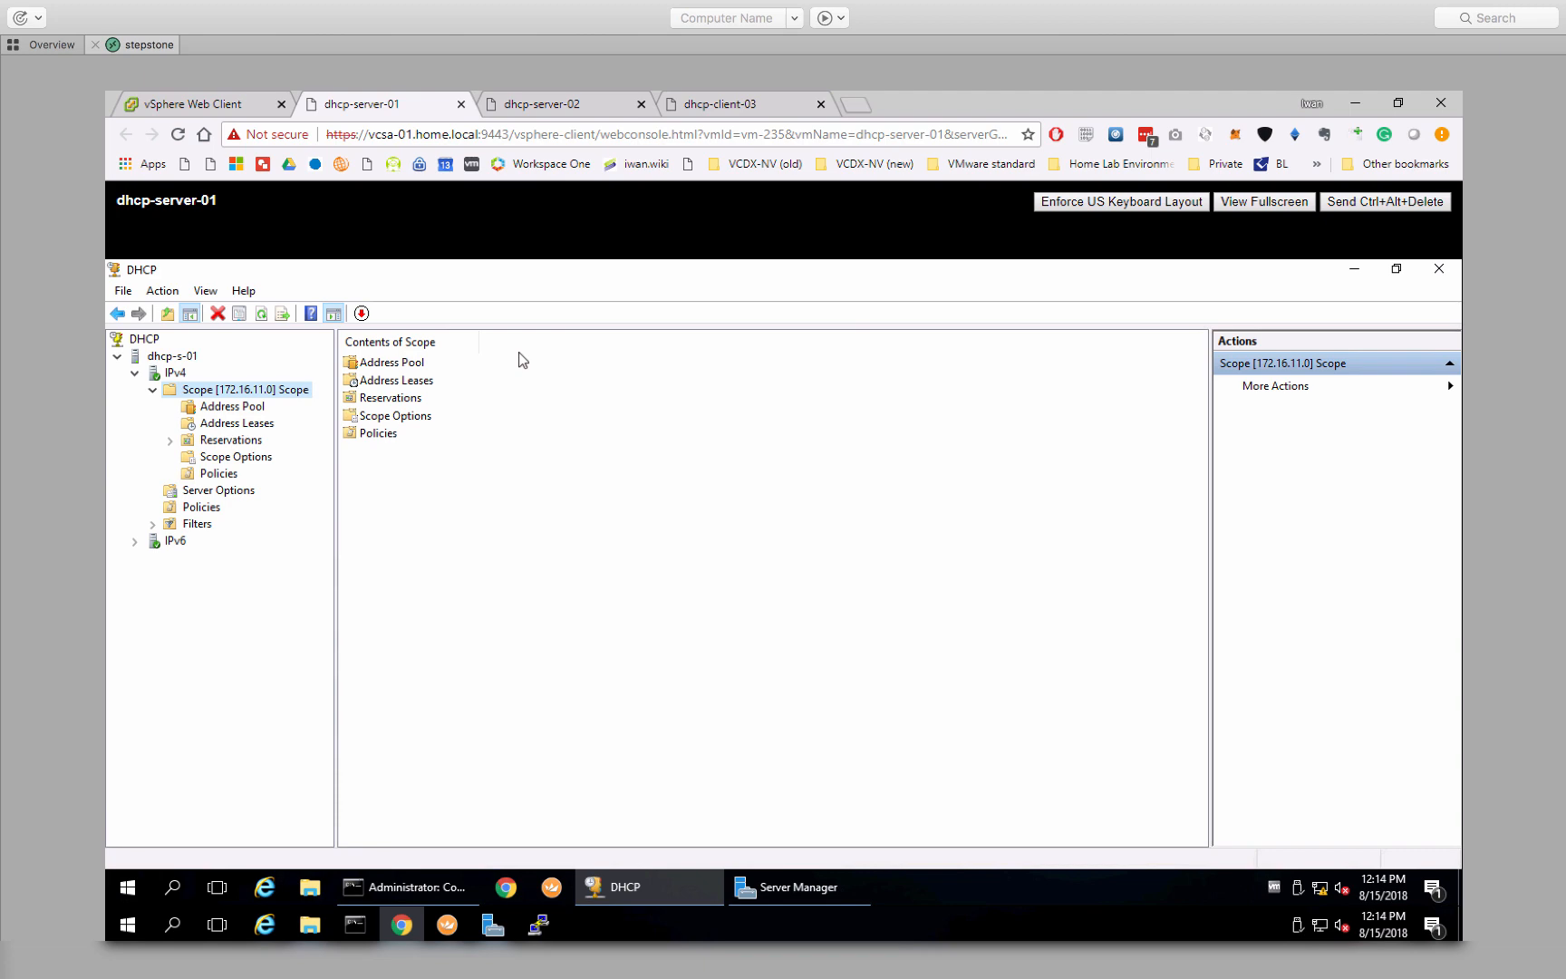
key("ctrl+Left")
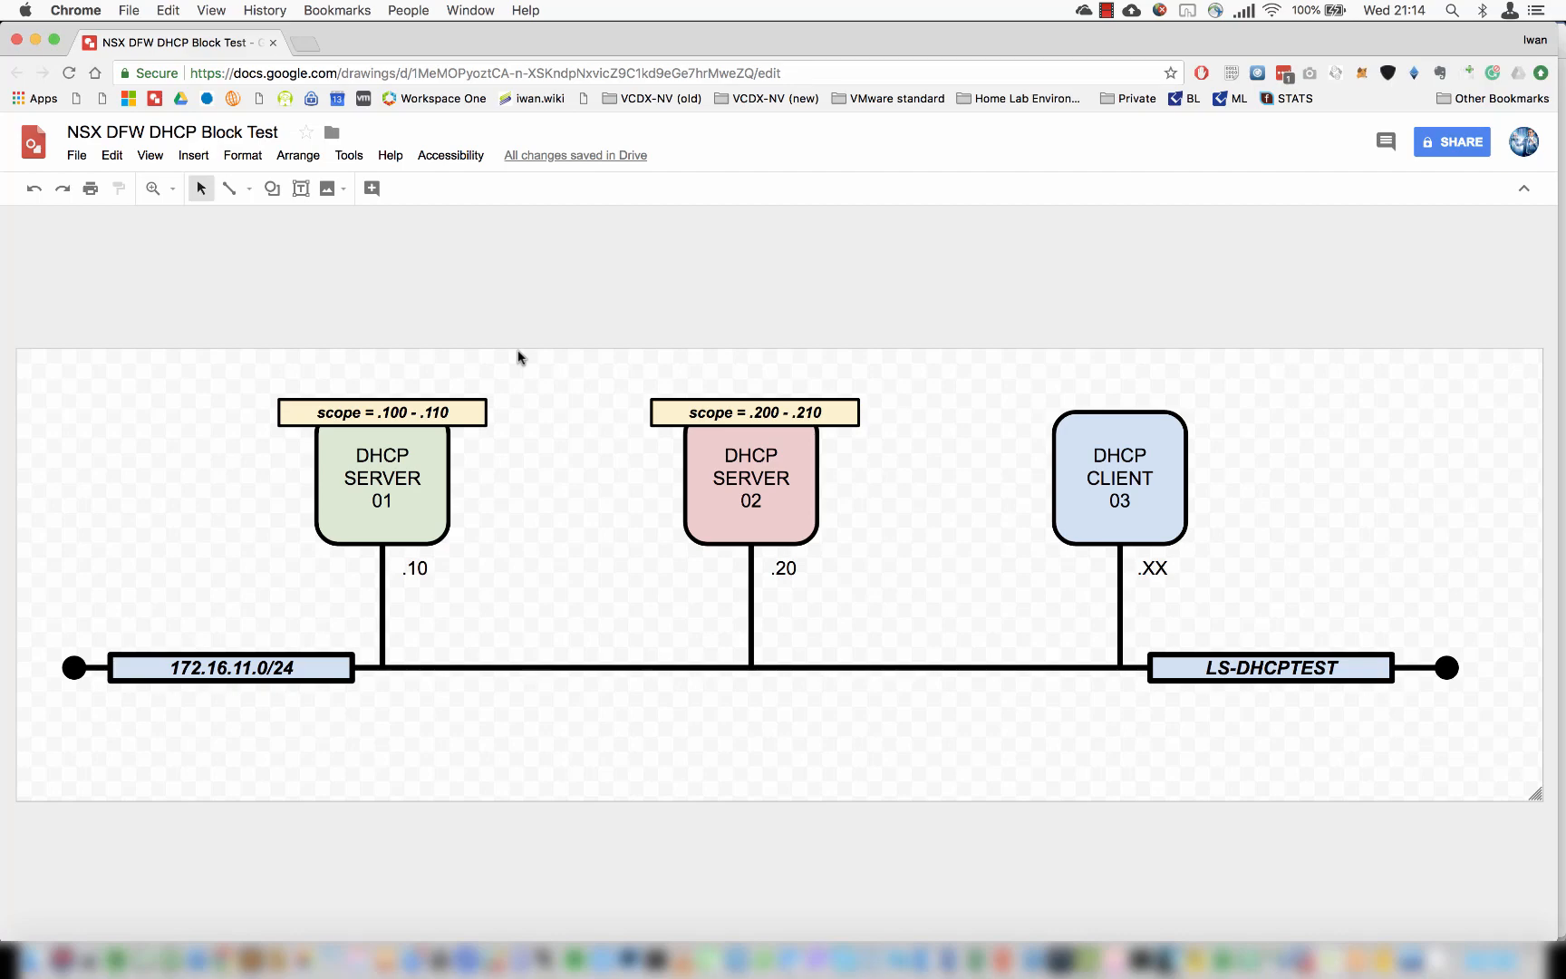